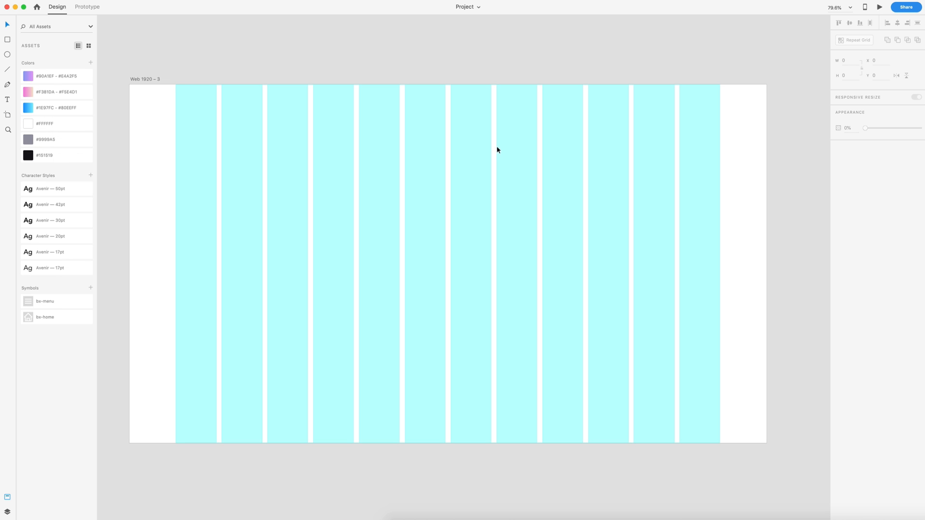
- Search 'design' and choose Web Designer as the site category
left_click(149, 79)
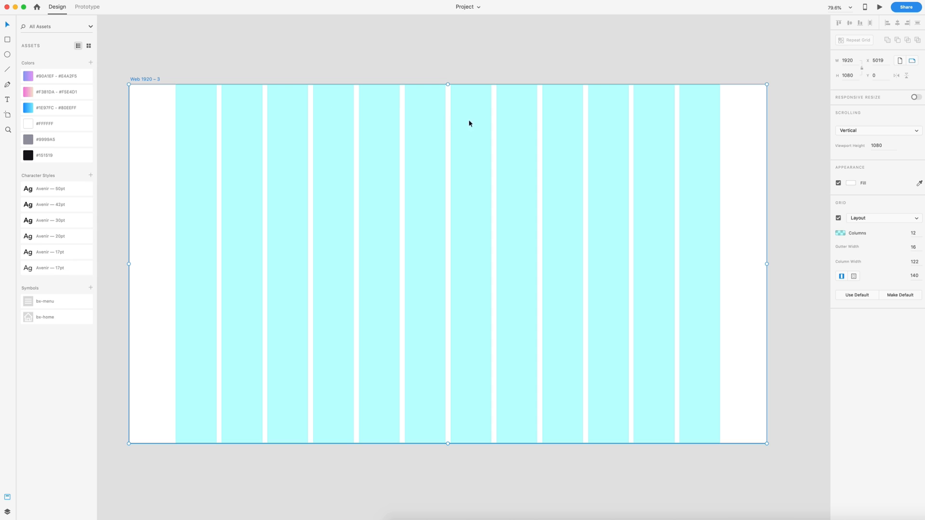
left_click(465, 50)
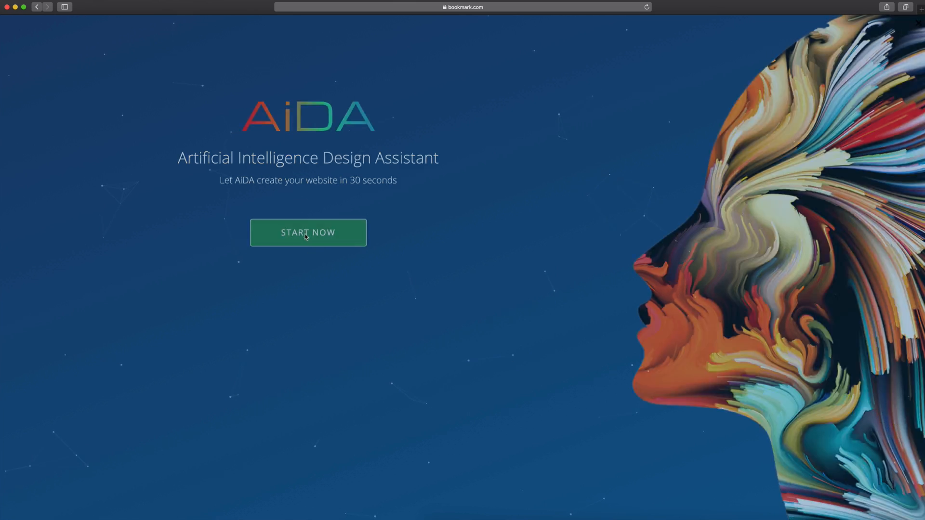
scroll(479, 179, "down", 5)
type("desig")
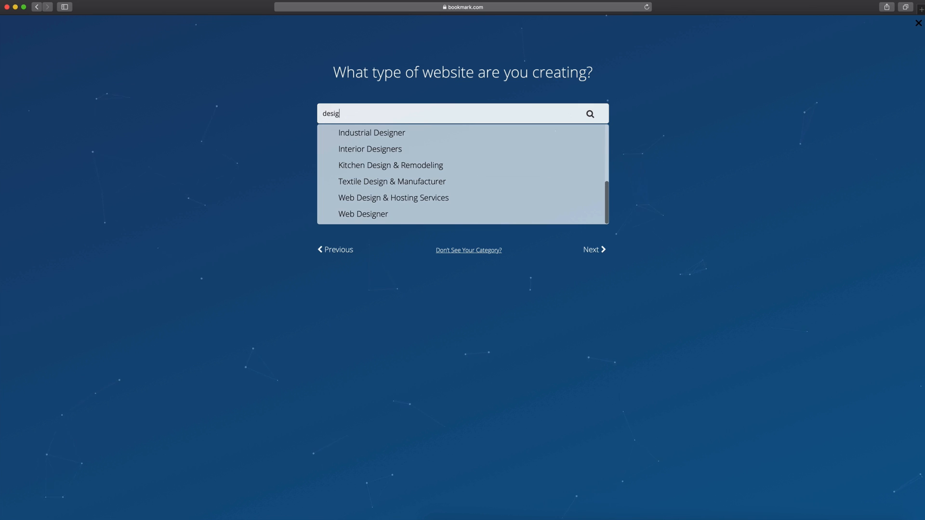
type("n")
left_click(344, 215)
left_click(593, 251)
- Enter the site name, skip blog/store, confirm no existing website, and accept contact details
type("Caler Edwards")
left_click(587, 226)
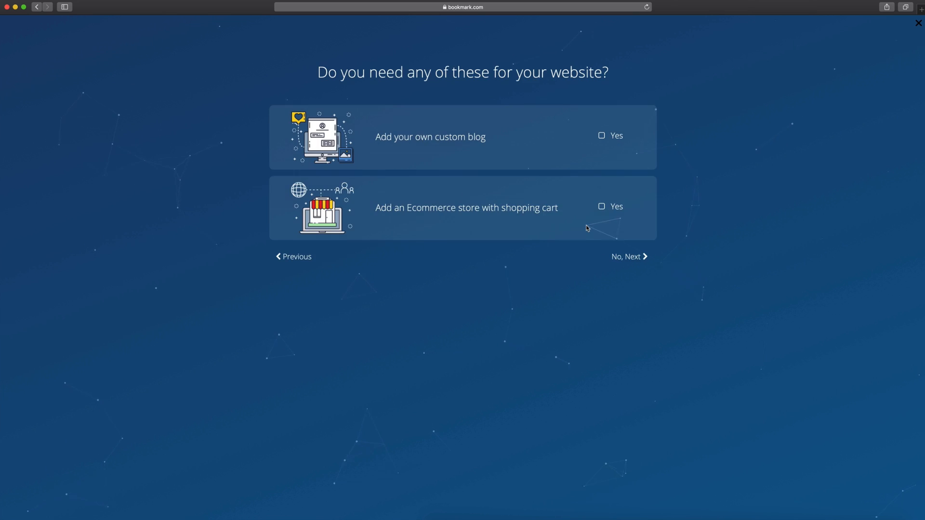
left_click(632, 256)
scroll(562, 200, "down", 3)
scroll(562, 200, "up", 3)
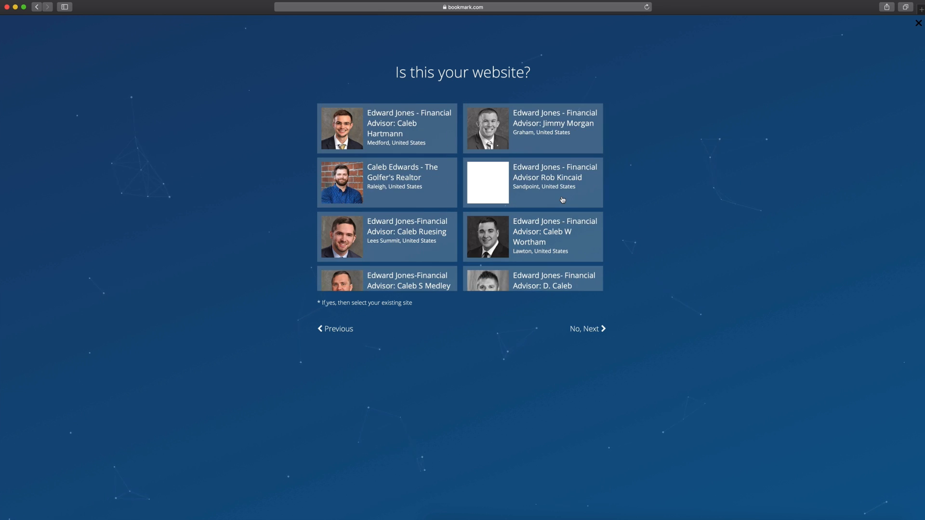
left_click(600, 327)
left_click(594, 266)
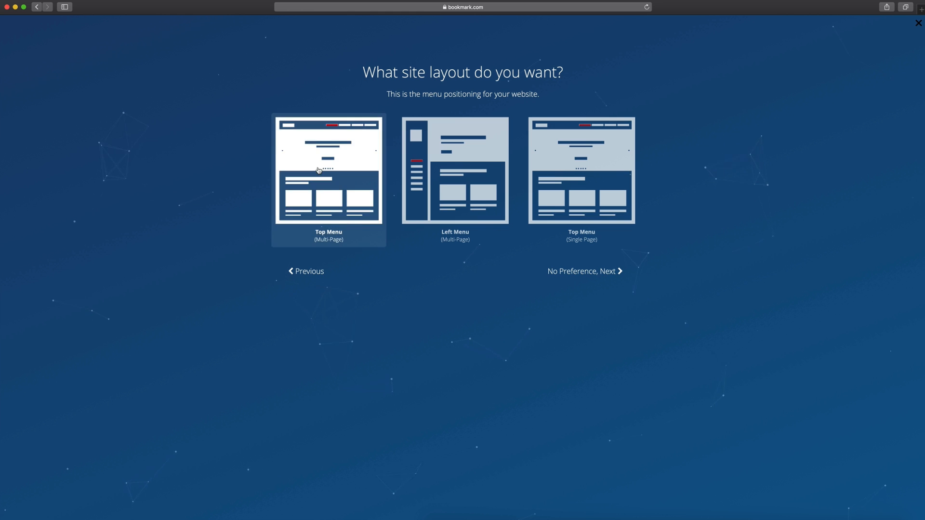
- Pick a layout and the FRESH style, then create the website and open it in the builder
left_click(496, 131)
left_click(318, 222)
left_click(611, 272)
left_click(467, 146)
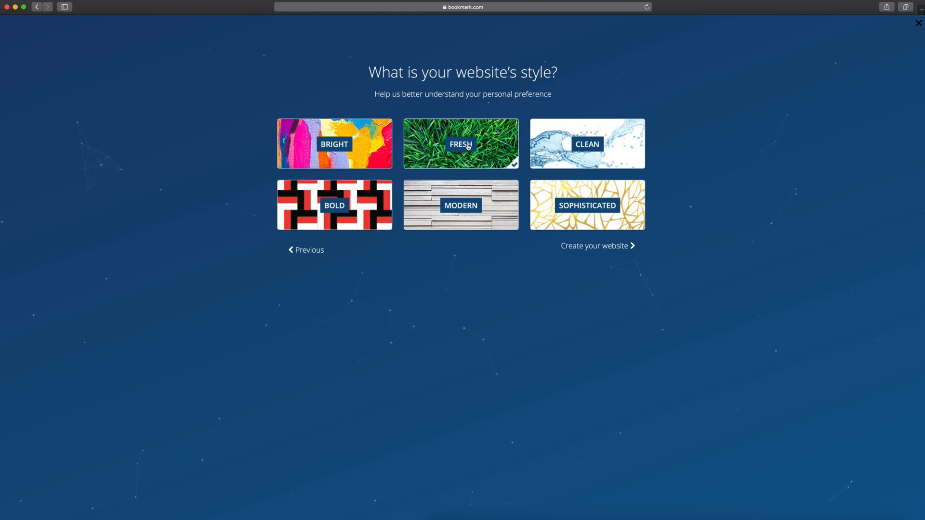
left_click(611, 248)
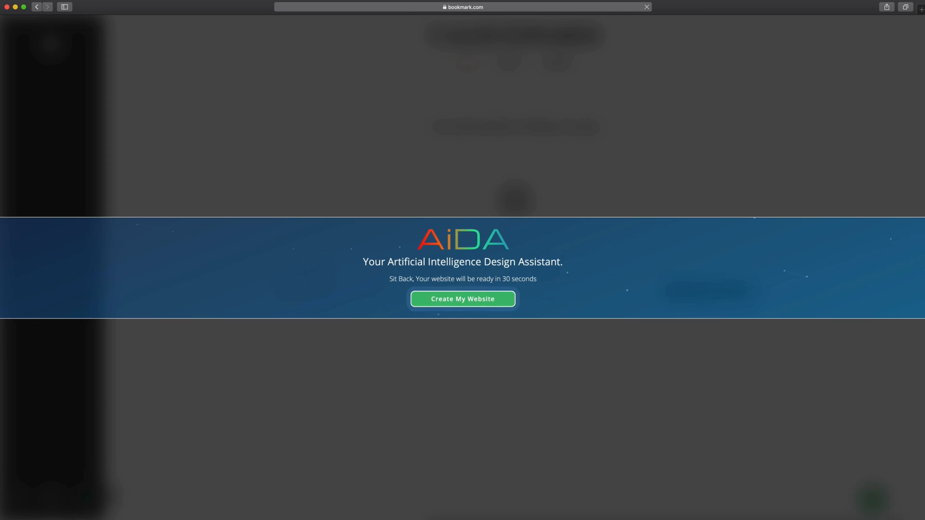
left_click(463, 299)
- Add Content Style 2, Call To Action and Team sections to the page
left_click(41, 243)
left_click(35, 139)
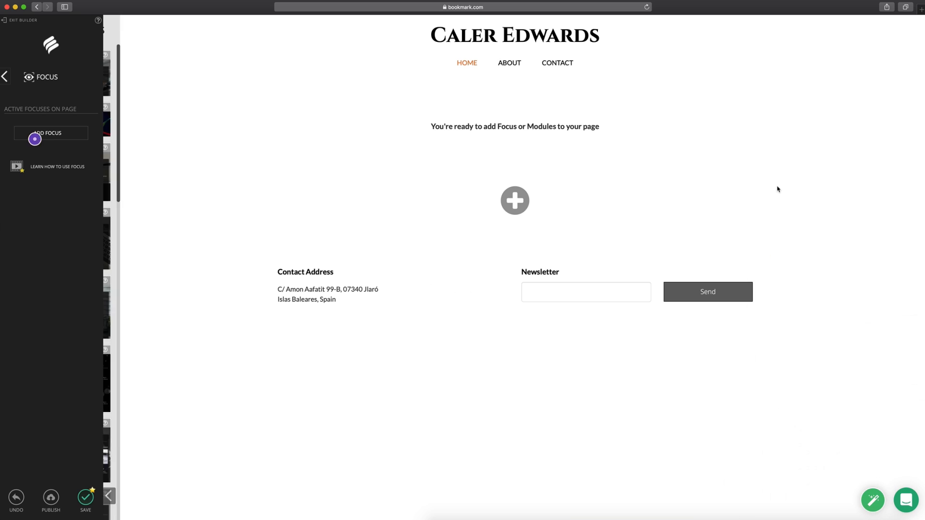
left_click(194, 357)
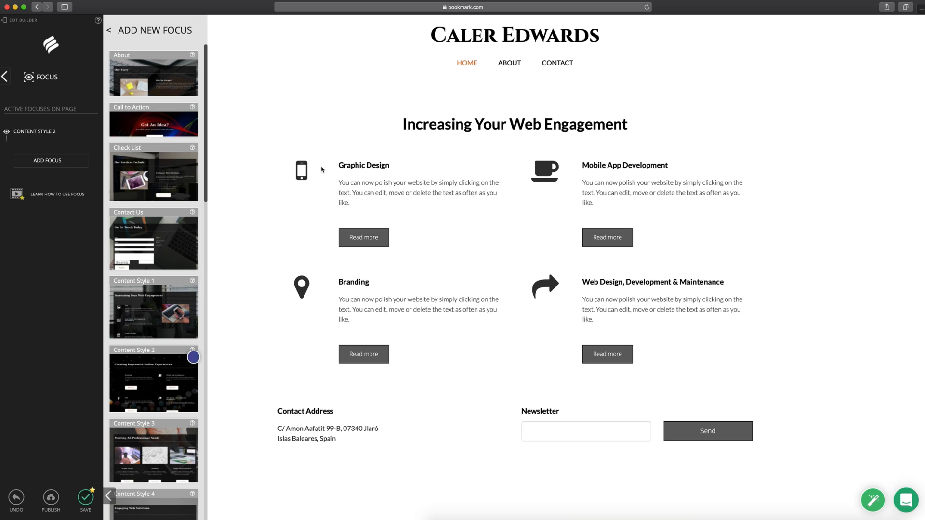
left_click(188, 122)
scroll(154, 337, "down", 15)
left_click(188, 485)
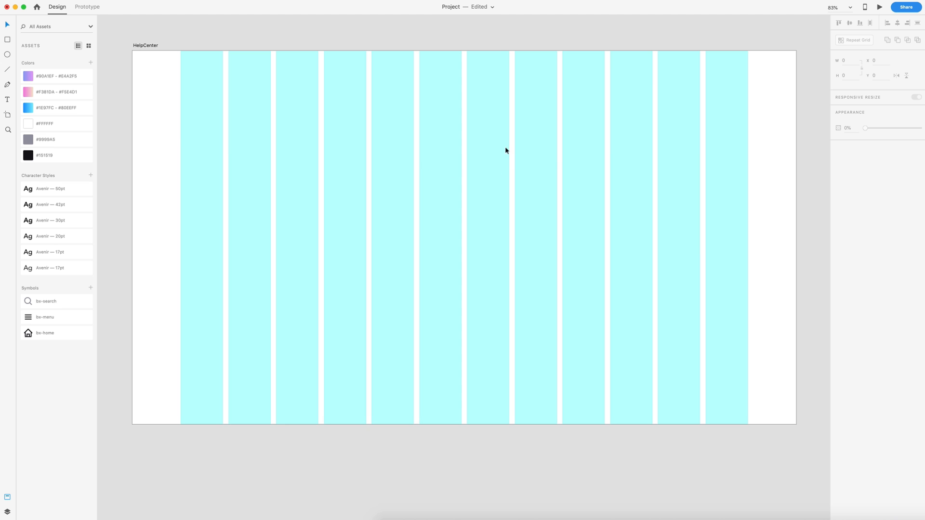
- Add the title 'HelpCenter' in Avenir 20pt near the artboard's top left
scroll(182, 74, "up", 5)
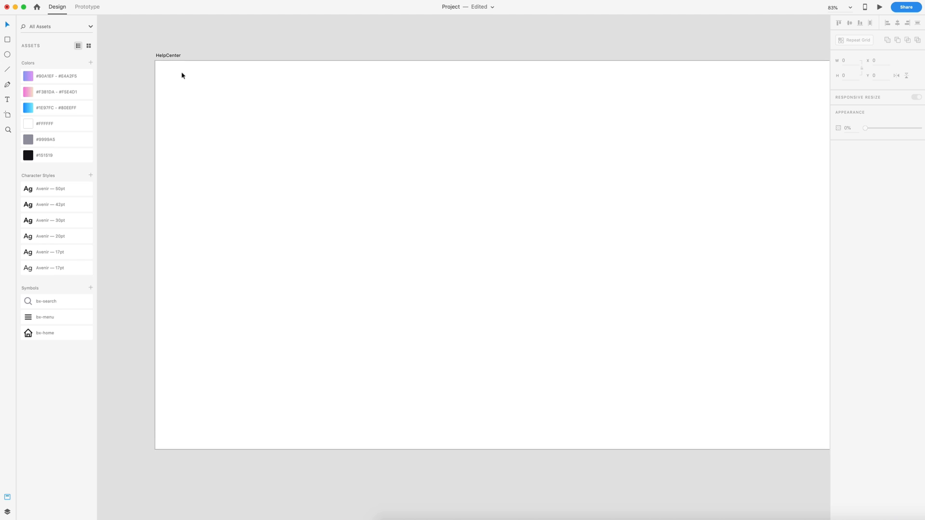
scroll(315, 100, "right", 3)
scroll(314, 99, "down", 1)
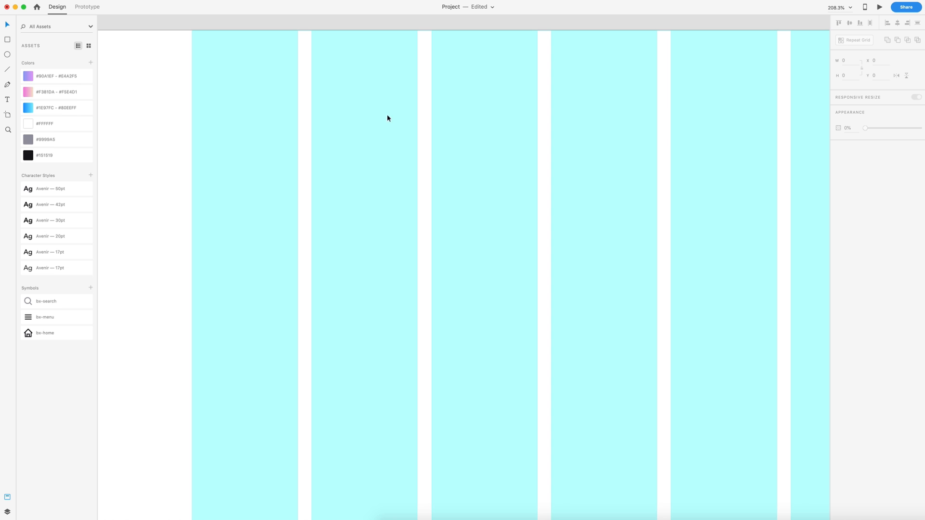
left_click(346, 116)
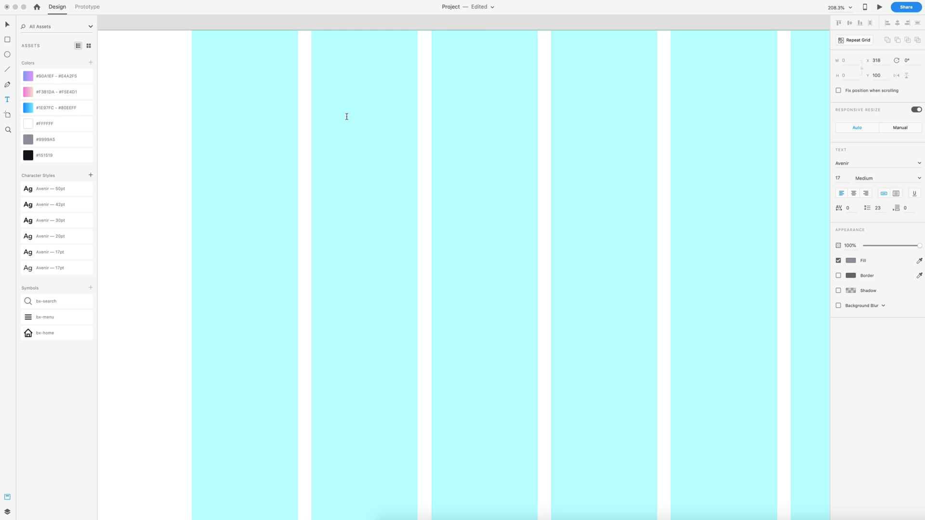
type("HelpCenter")
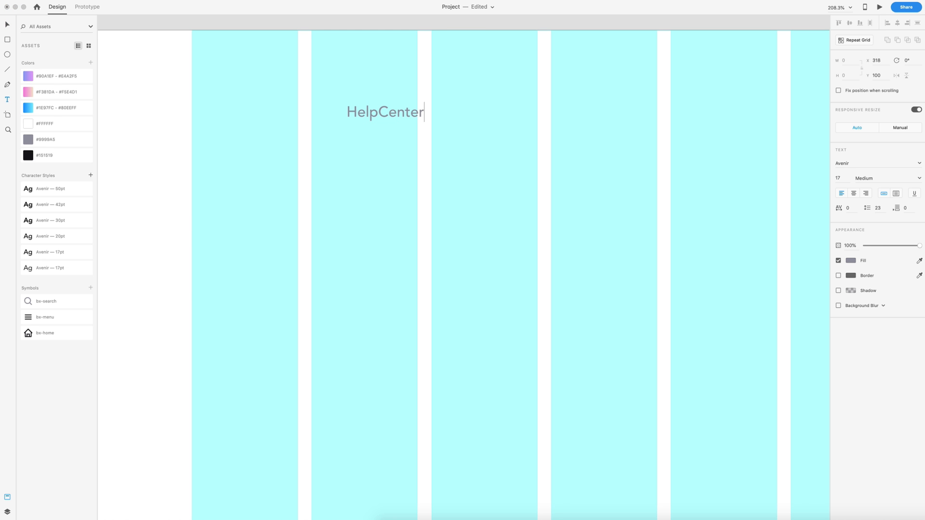
left_click(6, 26)
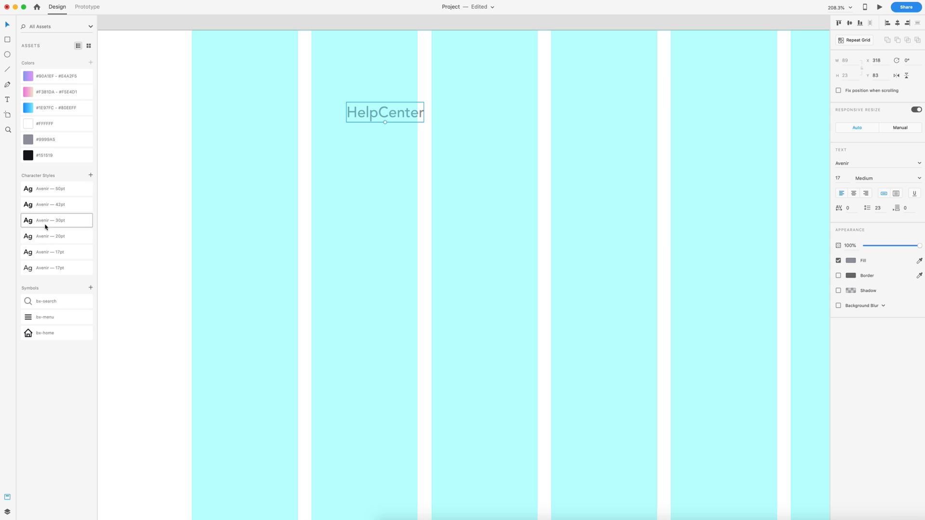
left_click(30, 241)
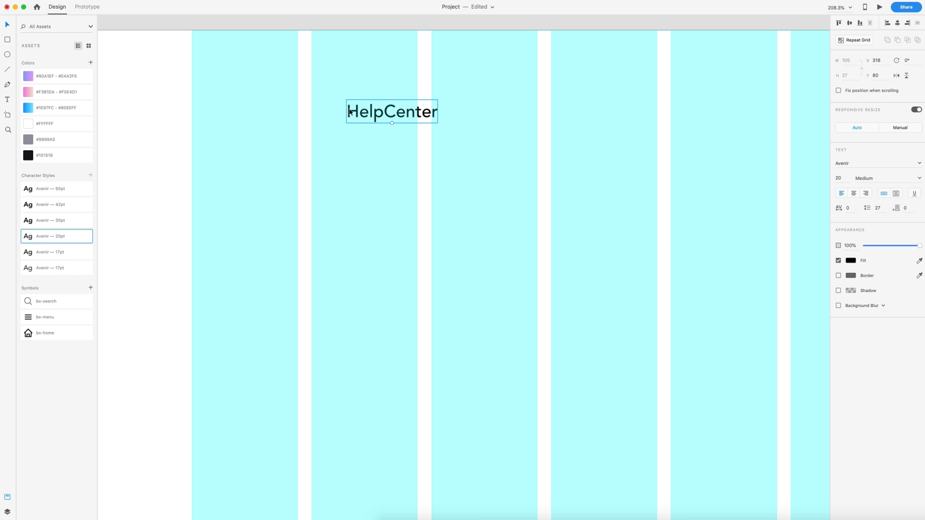
left_click_drag(352, 112, 346, 130)
- Place the bx-menu icon left of the title and move both up to Y 50
left_click_drag(29, 320, 360, 131)
key("Right")
key("Right")
key("Right")
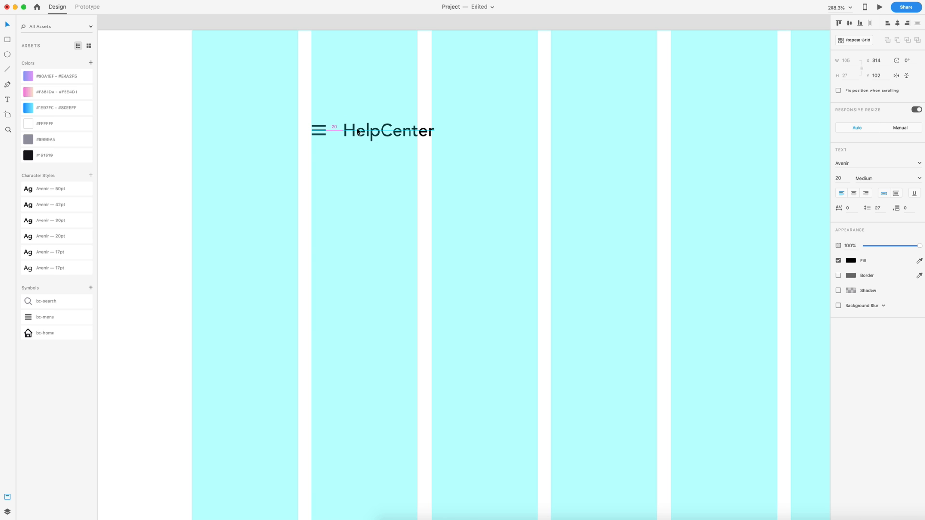
left_click_drag(386, 160, 263, 109)
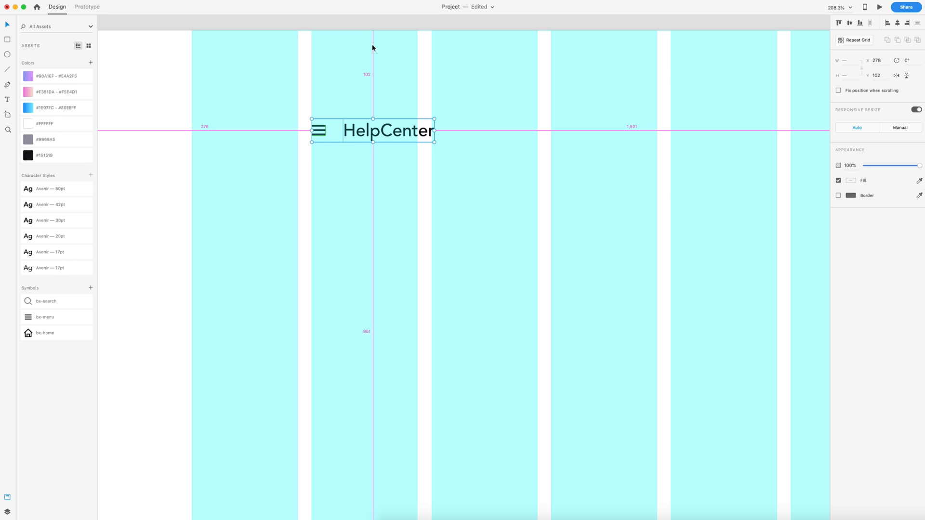
key("Up")
key("Up")
key("Up")
key("Up")
key("Up")
key("Up")
key("Up")
key("Up")
key("Up")
key("Up")
key("Up")
key("Up")
key("Up")
key("Up")
key("Up")
key("Up")
key("Up")
key("Up")
key("Up")
key("Up")
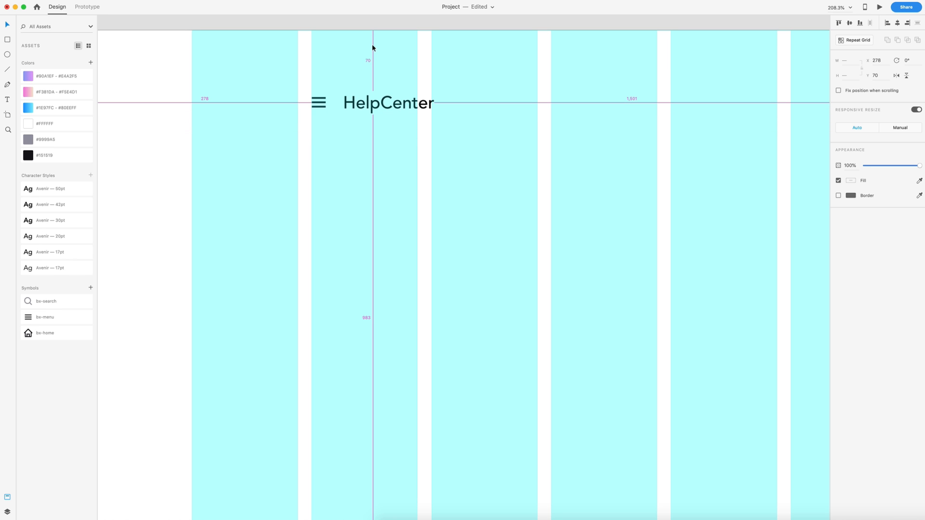
key("Up")
key("Up")
key("Up")
key("Up")
key("Up")
key("Up")
key("Up")
key("Up")
key("Up")
key("Up")
key("Up")
key("Up")
key("Up")
key("Up")
key("Up")
key("Up")
key("Up")
key("Up")
key("Up")
key("Up")
left_click(408, 180)
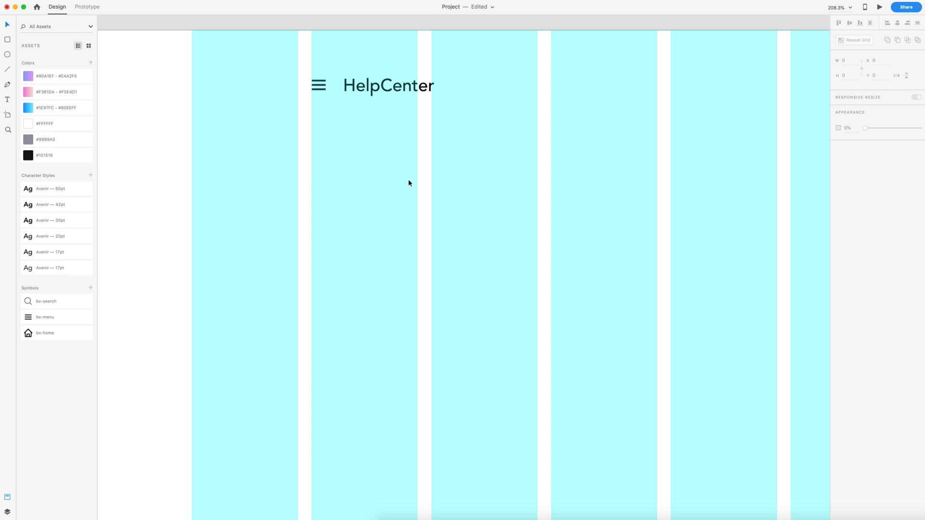
scroll(409, 180, "down", 5)
scroll(409, 181, "right", 4)
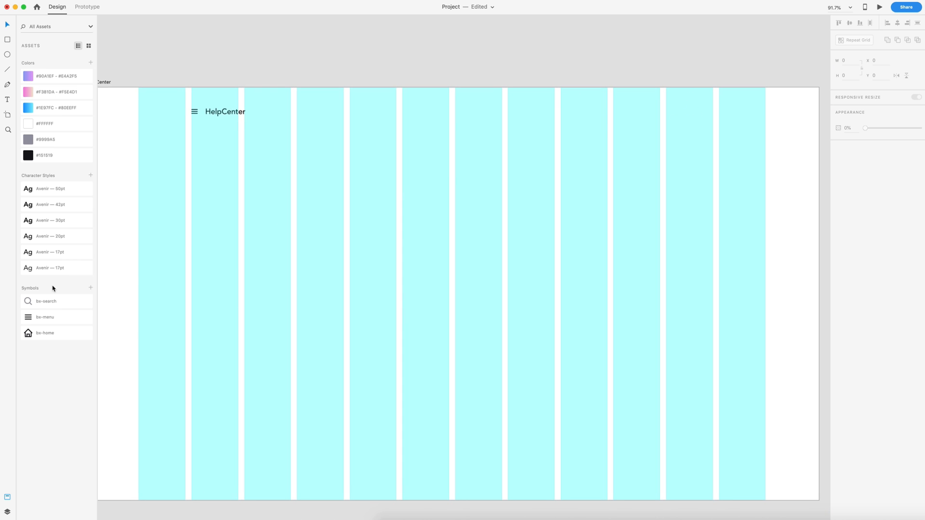
- Place the bx-home icon at the top right and align all header items' vertical centres
left_click_drag(29, 331, 712, 114)
left_click_drag(733, 139, 163, 102)
left_click(847, 22)
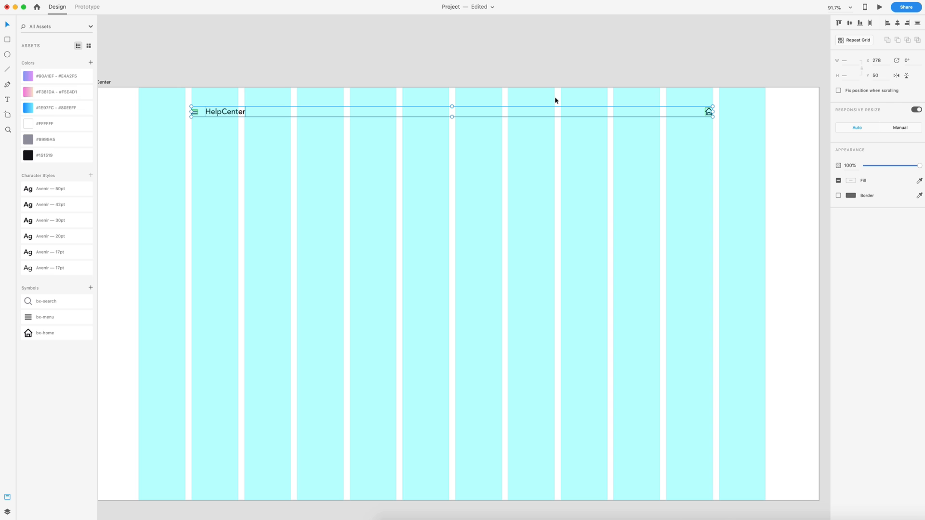
key("alt")
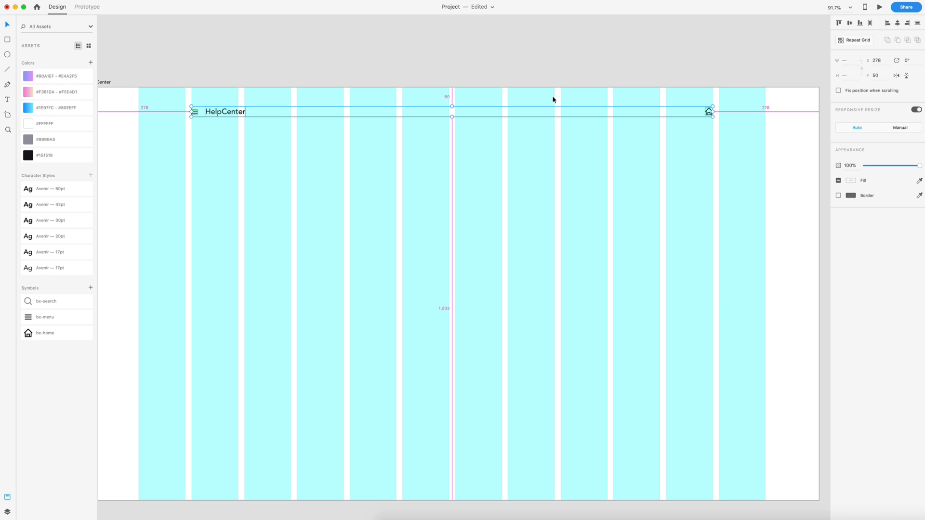
left_click(552, 189)
key("space")
left_click_drag(547, 234, 535, 206)
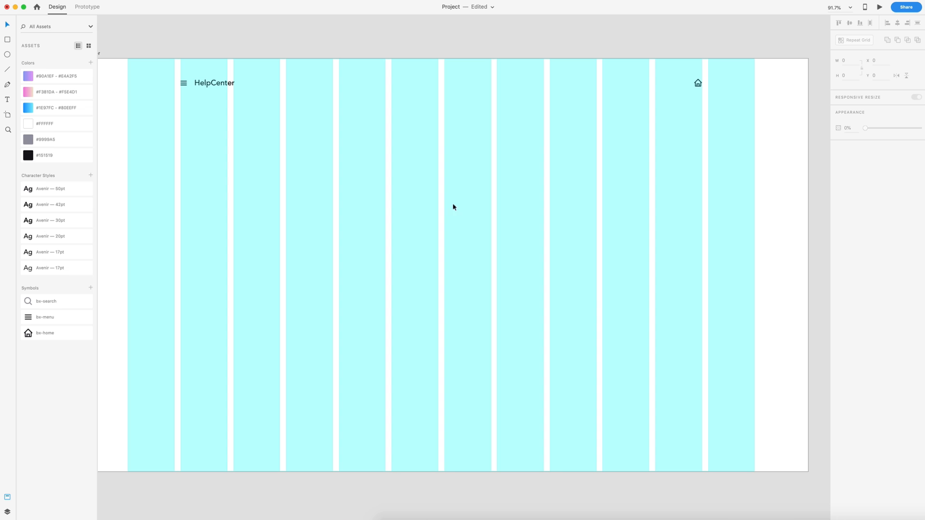
- Add the heading 'How can we help you?' in Avenir 50pt, centred horizontally at Y 260
left_click(422, 151)
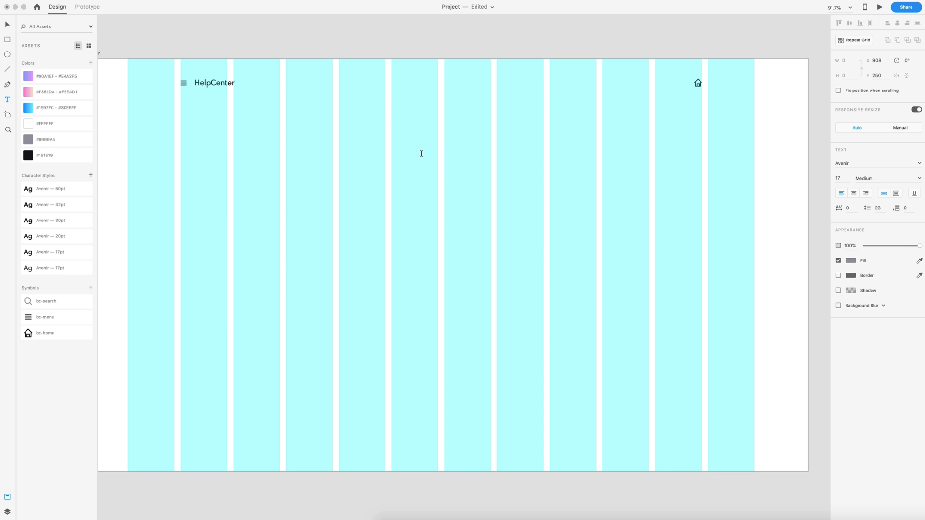
type("How d")
type("an we help you?")
left_click(12, 23)
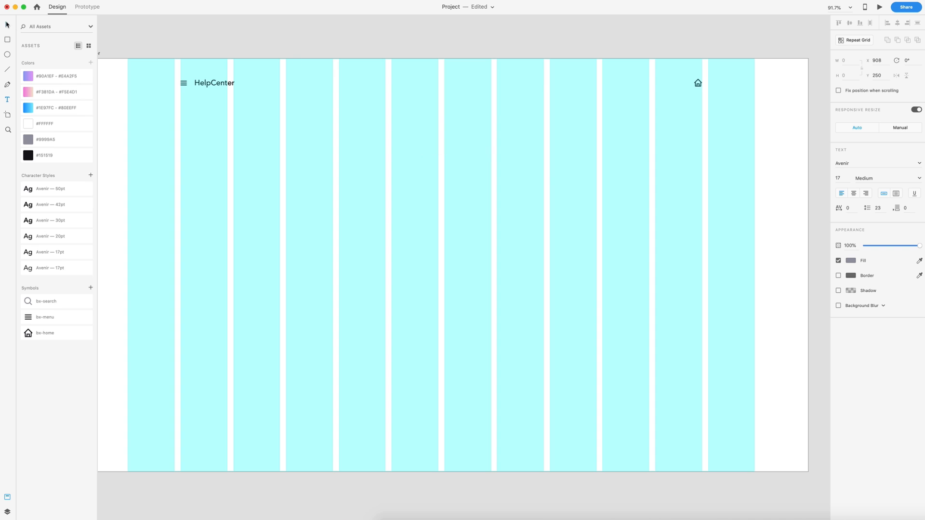
left_click(29, 191)
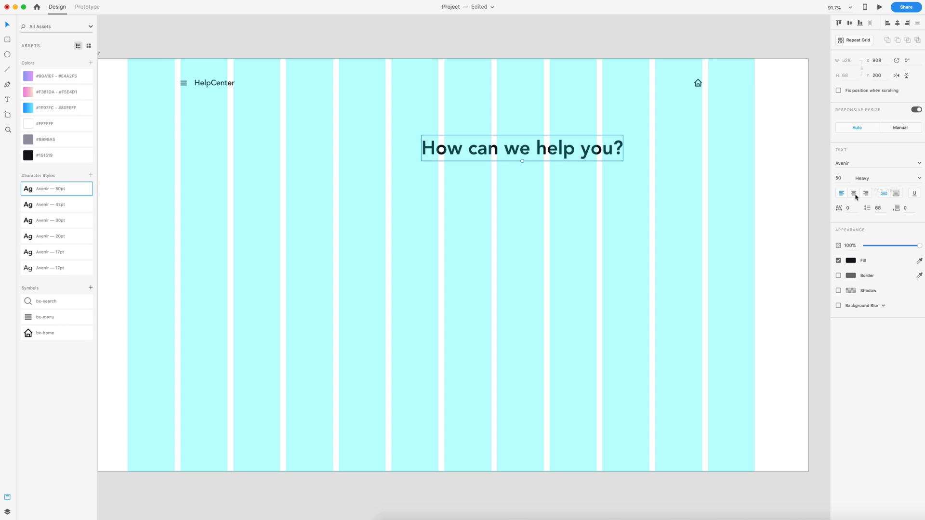
left_click(897, 23)
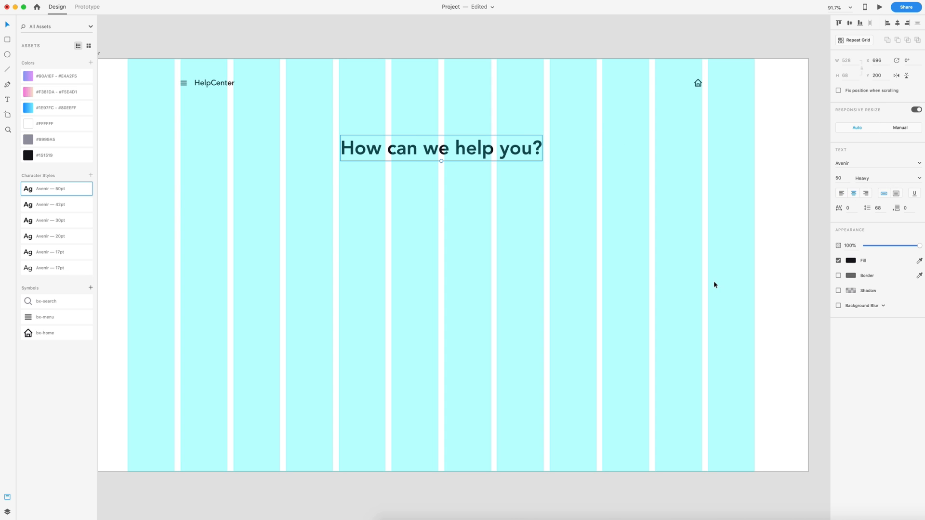
key("alt")
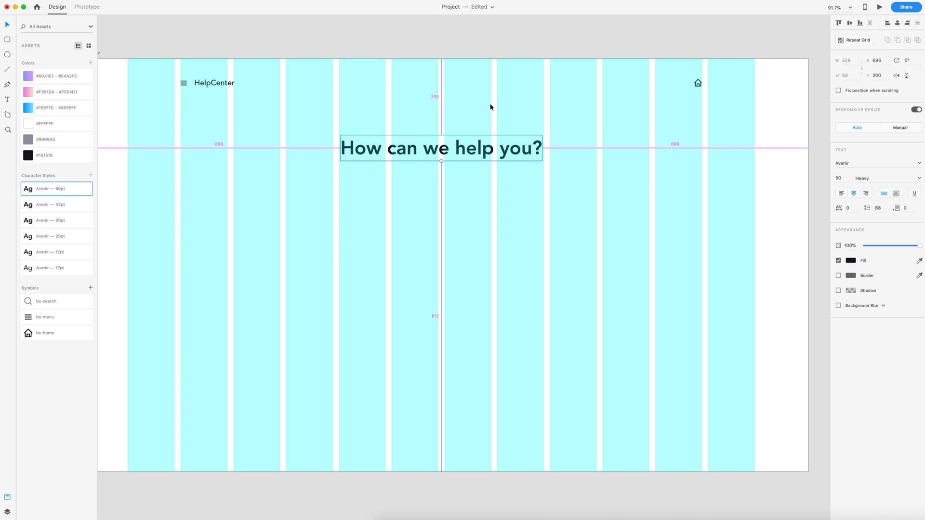
key("shift+Down")
key("shift+Down")
key("shift+Down")
key("shift+Down")
key("shift+Down")
key("shift+Down")
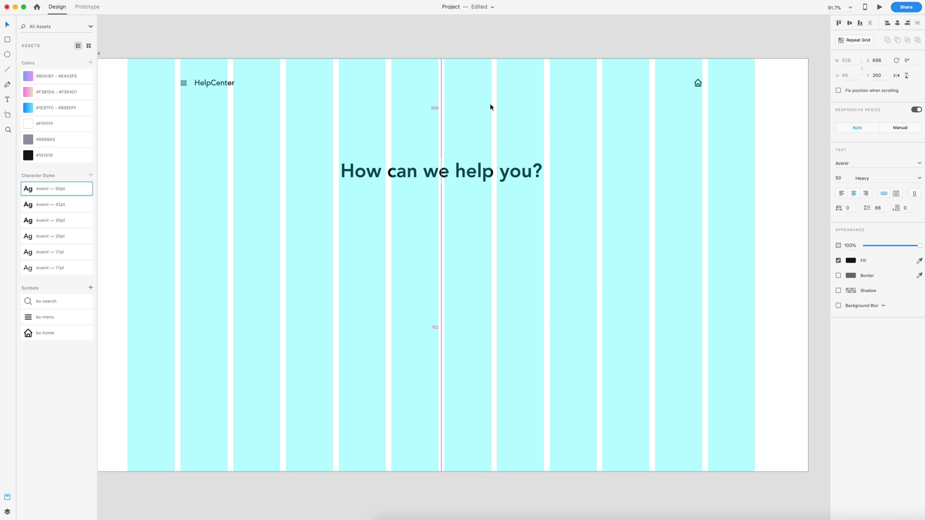
left_click(580, 270)
left_click_drag(548, 279, 573, 255)
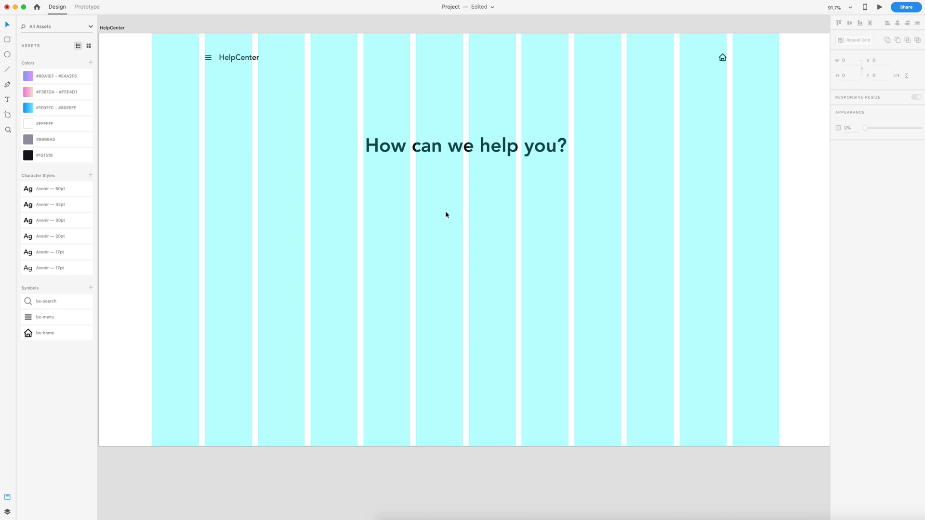
- Draw a rectangle below the heading and set its height to 60
left_click(7, 41)
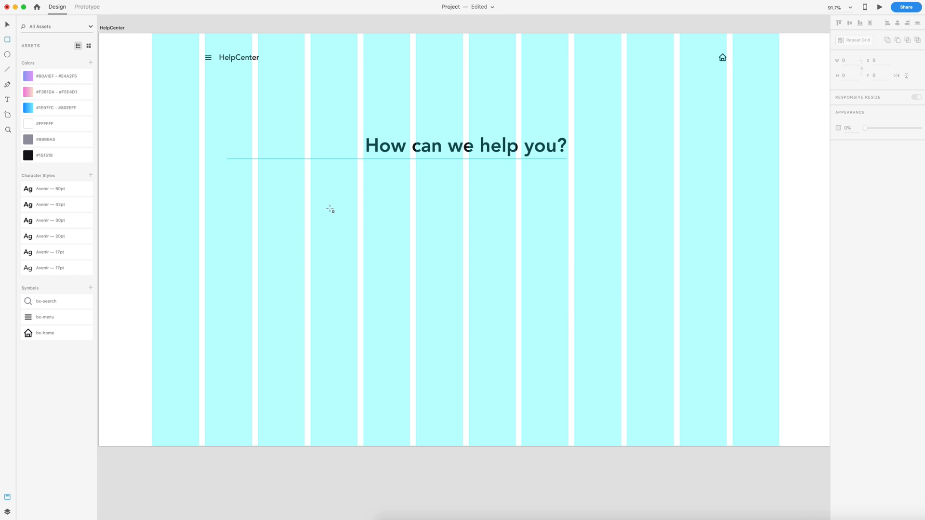
mouse_move(311, 181)
left_mouse_down()
mouse_move(353, 207)
mouse_move(551, 230)
mouse_move(634, 225)
mouse_move(621, 225)
left_mouse_up()
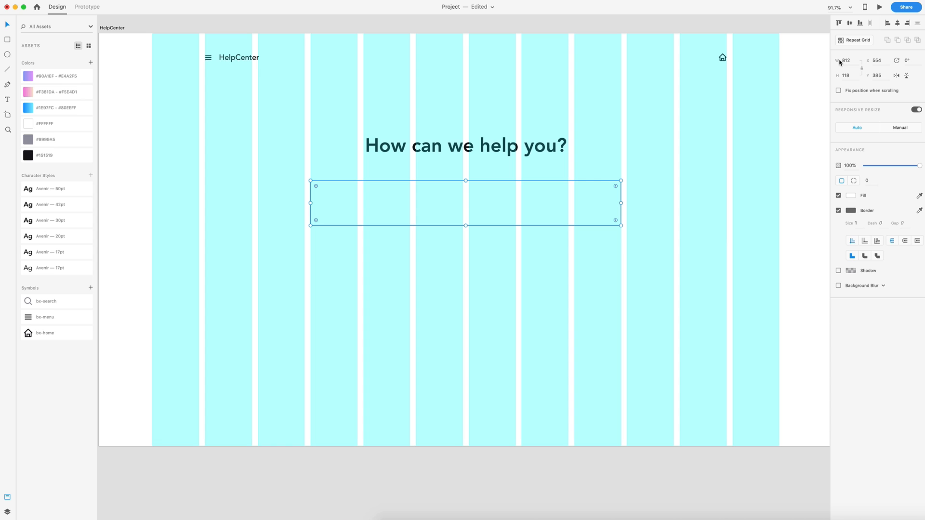
left_click(856, 76)
type("60")
key("Return")
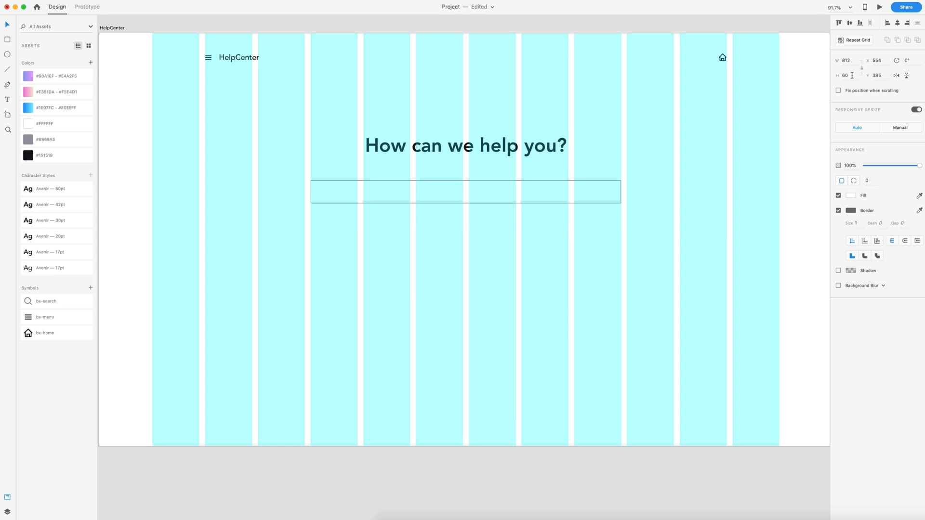
- Remove the border and add a shadow: Y 5, blur 30, colour #182940 at 6%
left_click(838, 210)
left_click(839, 225)
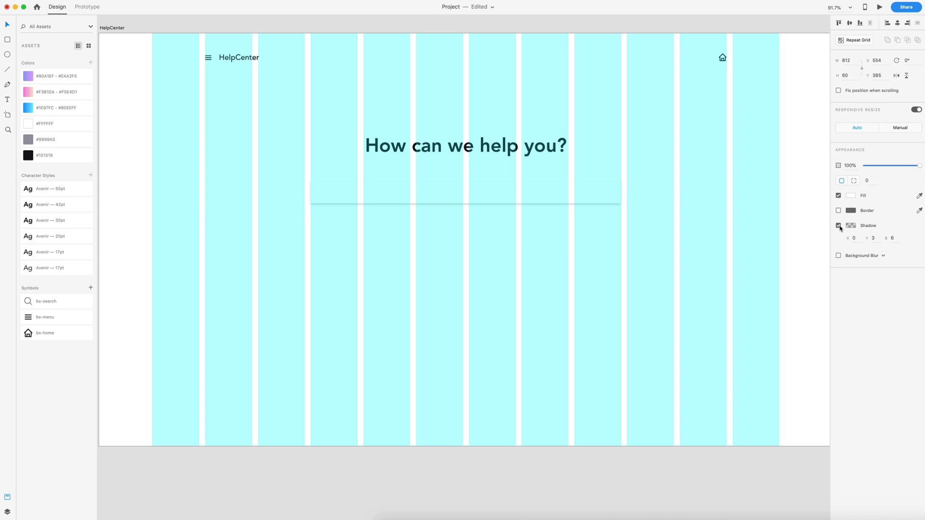
left_click(875, 239)
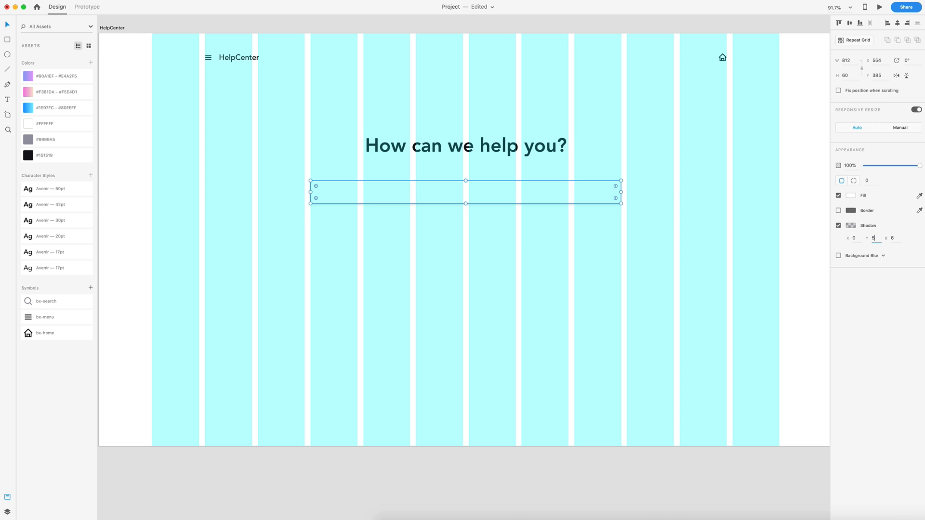
type("5")
left_click(894, 239)
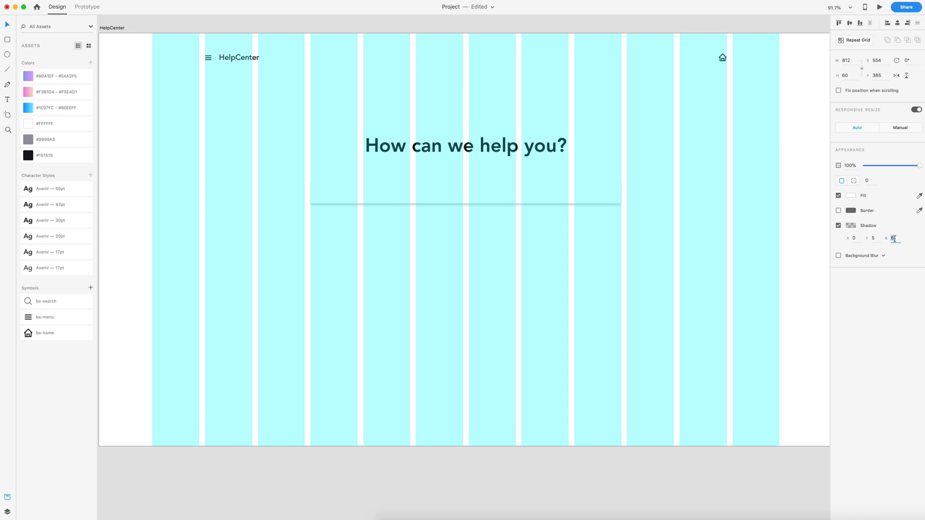
type("30")
key("Return")
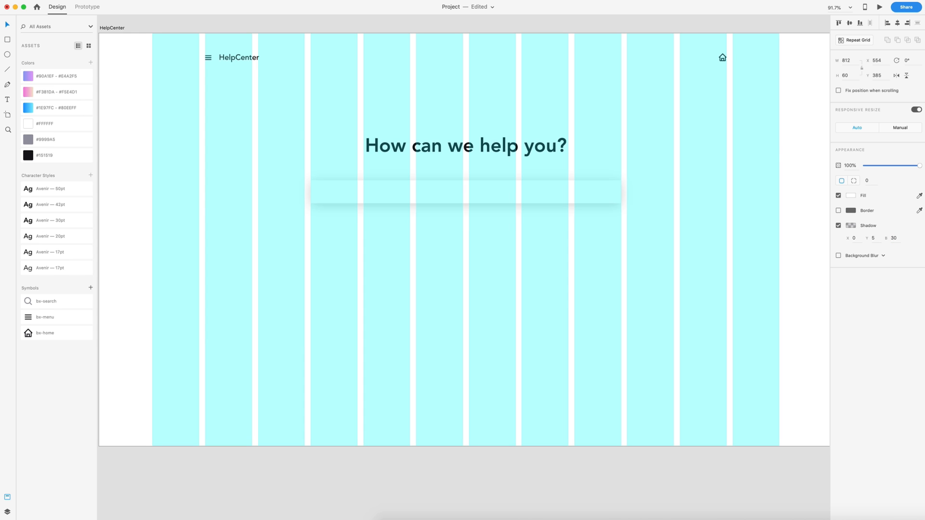
left_click(852, 227)
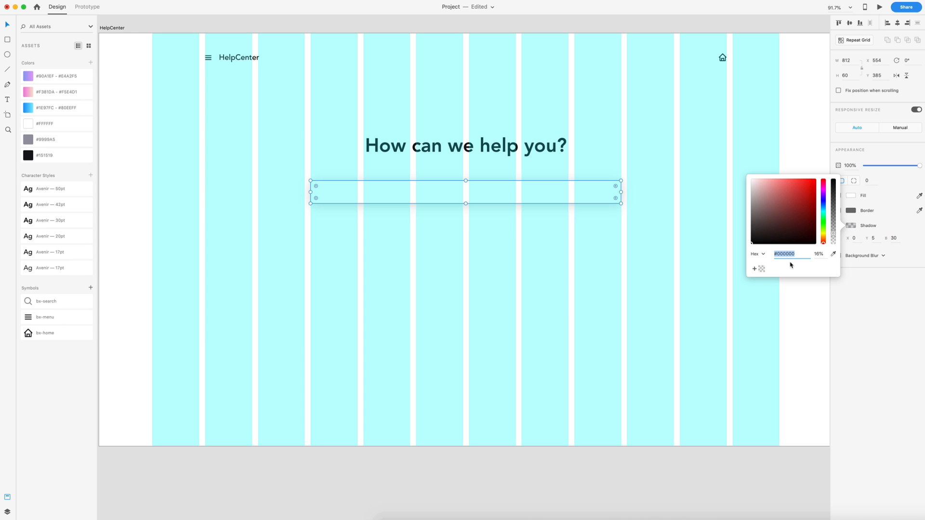
left_click(762, 270)
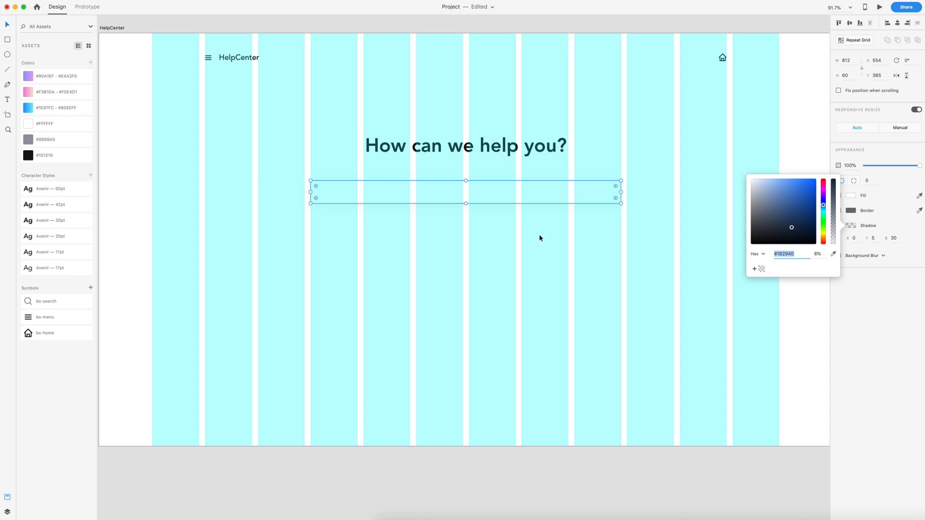
- Give the rectangle a 10 corner radius and centre it below the heading
left_click(871, 183)
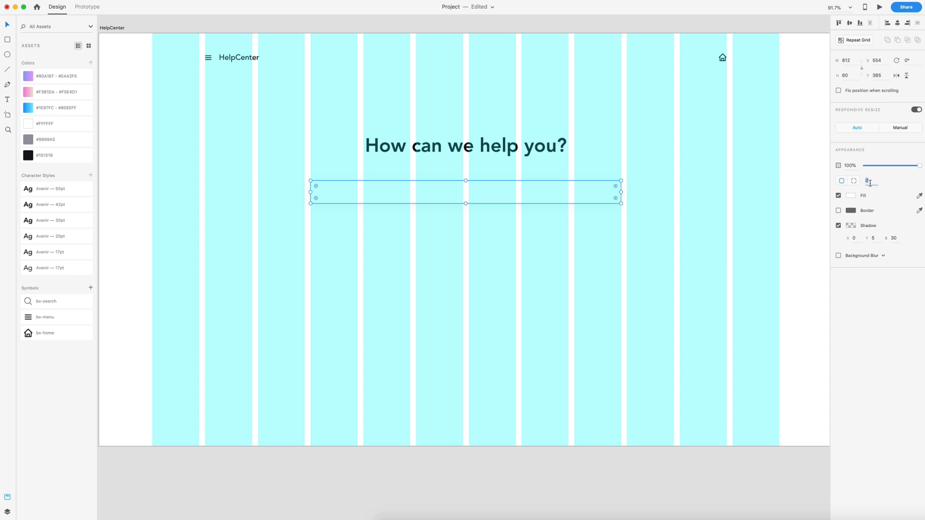
type("10")
key("Return")
left_click_drag(508, 190, 507, 187)
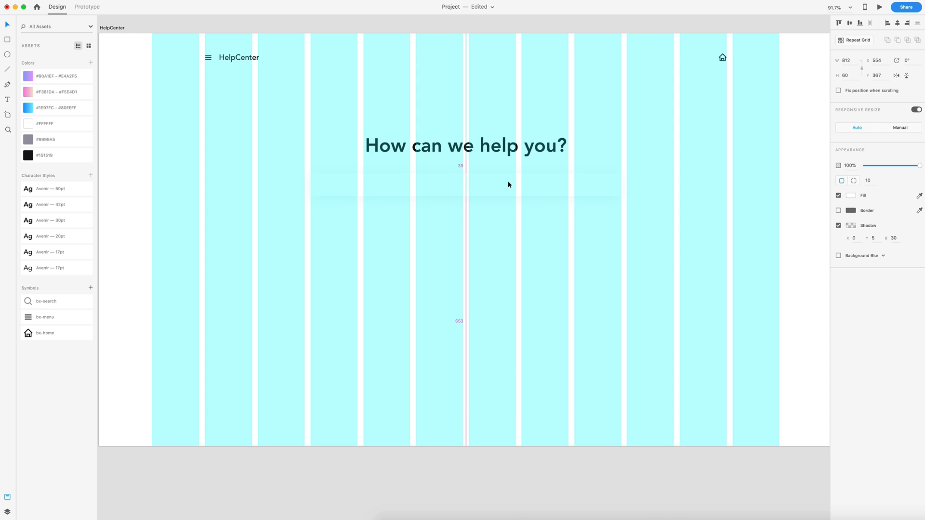
left_click_drag(506, 184, 507, 186)
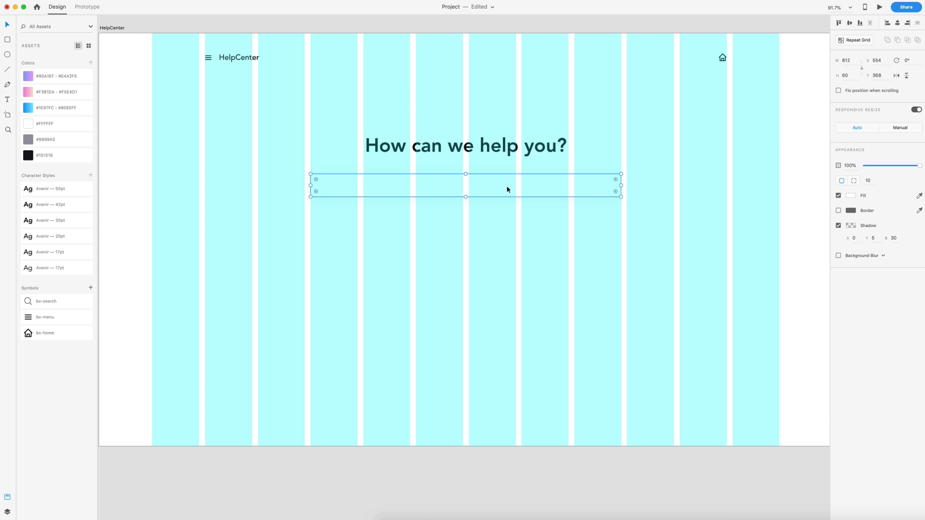
left_click(563, 248)
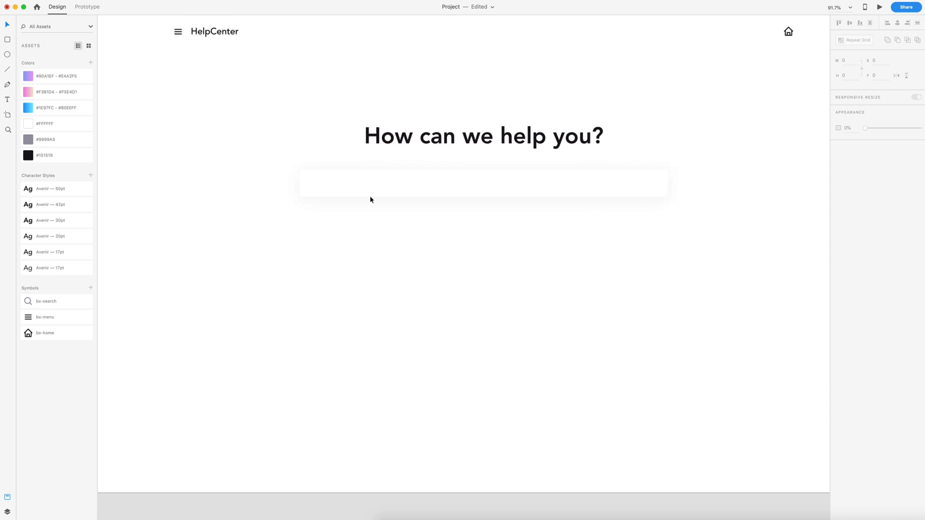
- Add left-aligned 'Ask us a question...' text in Avenir 17pt inside the box
scroll(371, 199, "up", 3)
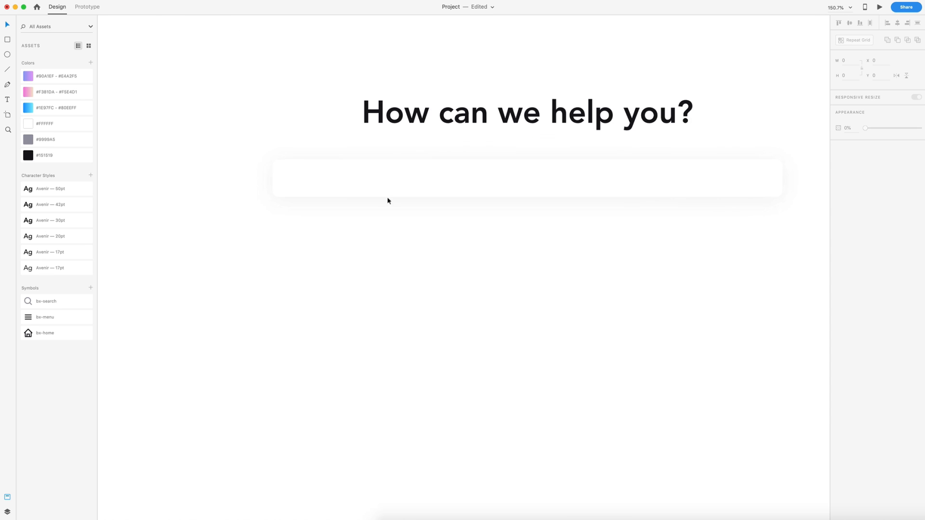
scroll(376, 198, "right", 1)
key("t")
left_click(288, 187)
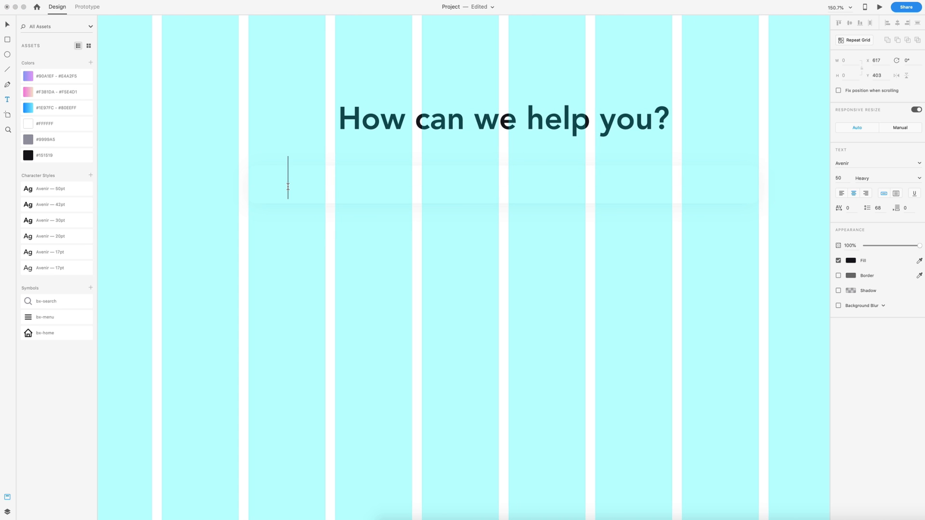
type("Ask us a que")
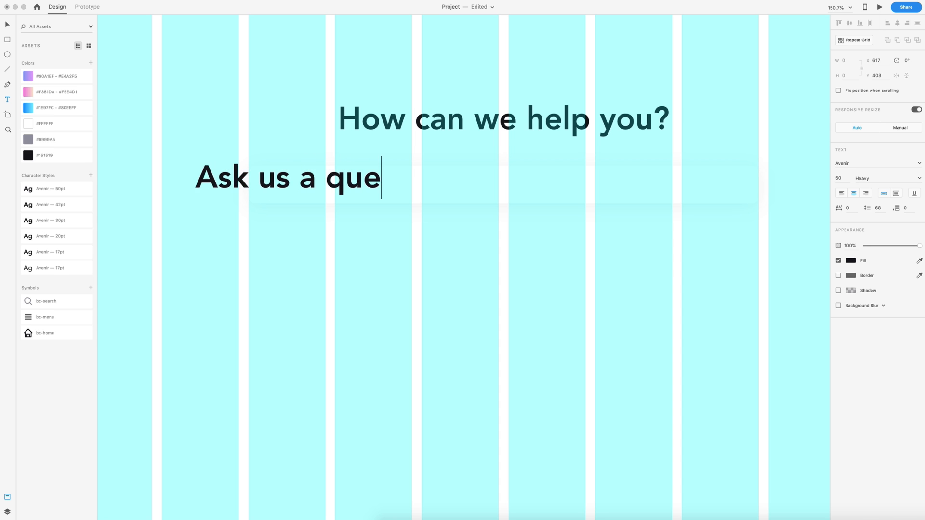
type("stion...")
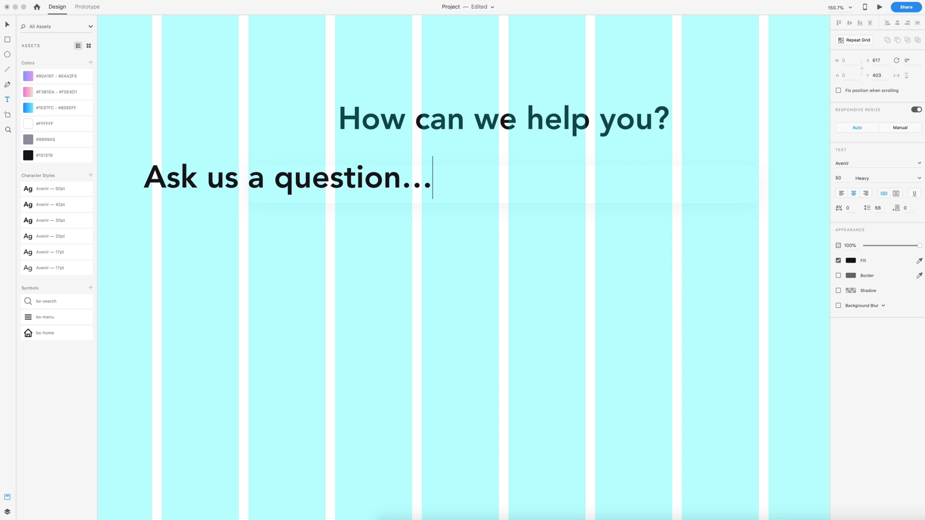
key("Escape")
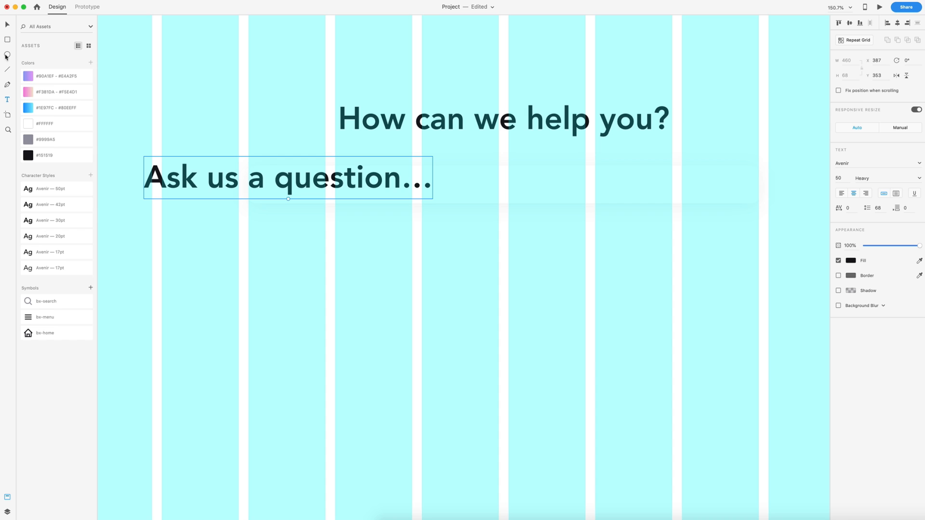
left_click(7, 25)
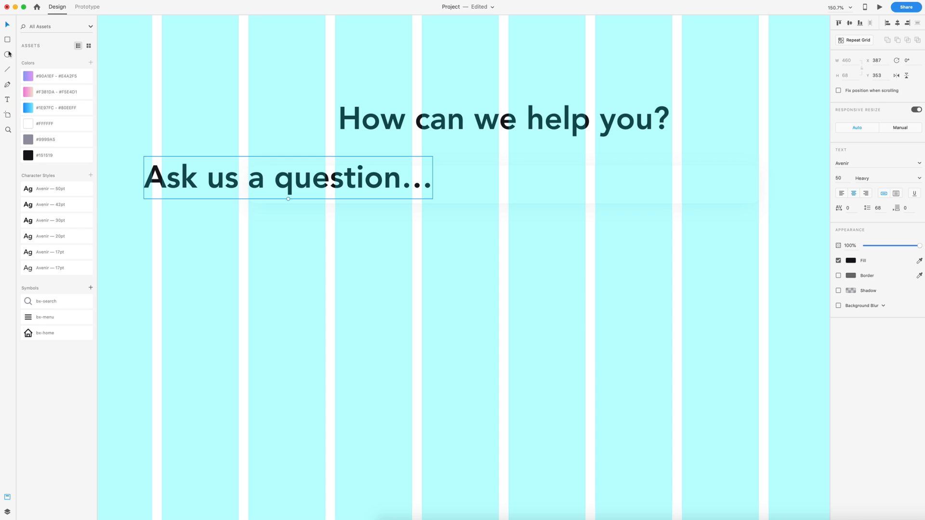
left_click(29, 254)
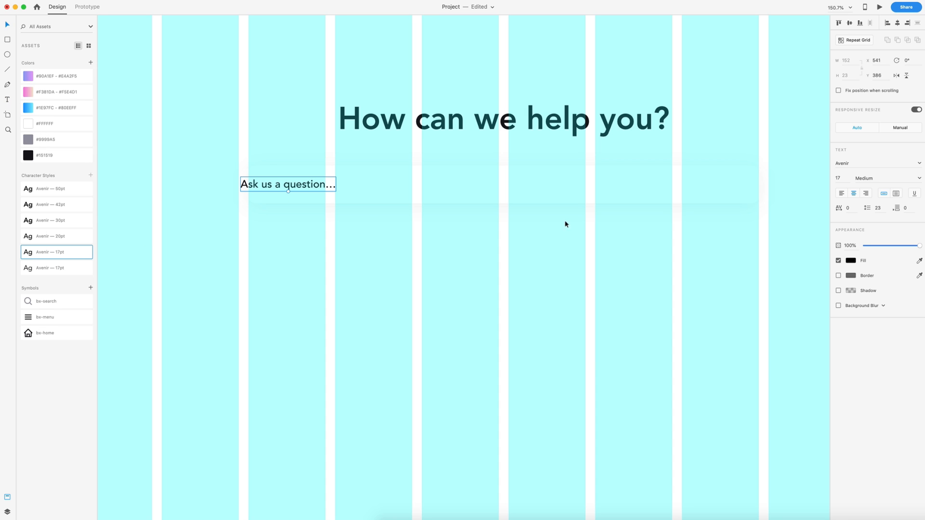
left_click(843, 194)
left_click_drag(252, 187, 261, 187)
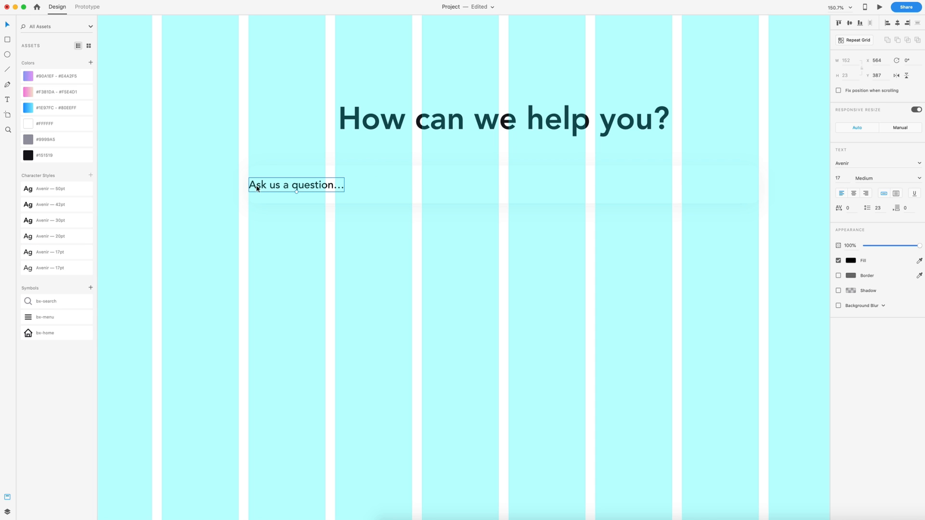
key("shift+Right")
key("shift+Right")
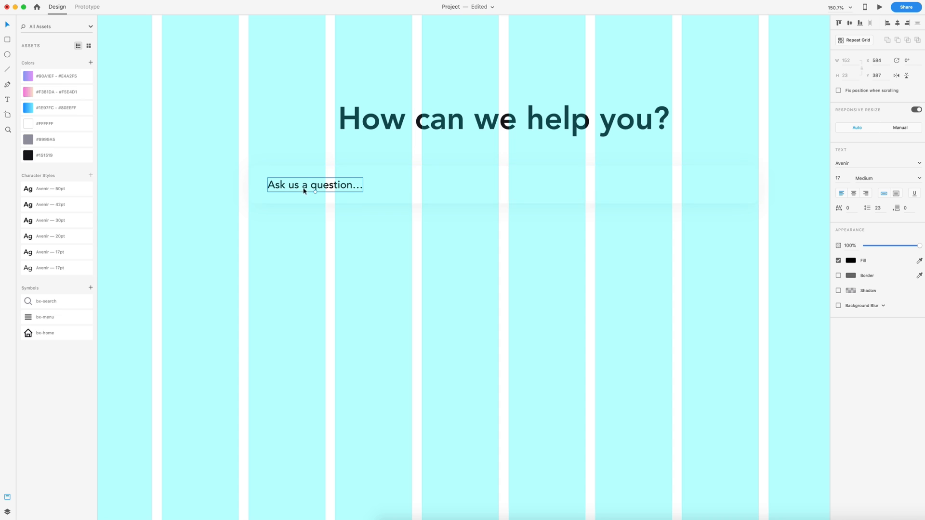
- Place the bx-search icon at the box's right end and colour the text #9999A5
left_click_drag(82, 296, 755, 190)
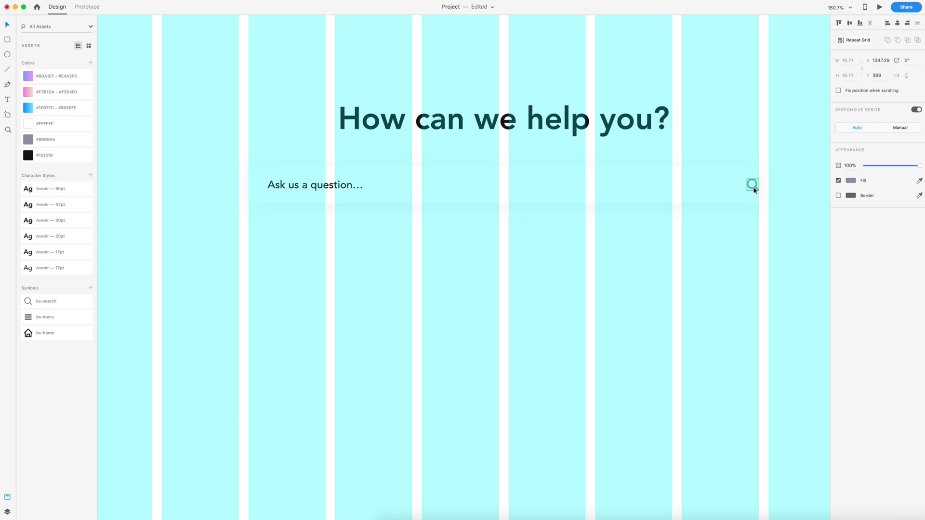
key("shift+Left")
key("shift+Left")
key("shift+Left")
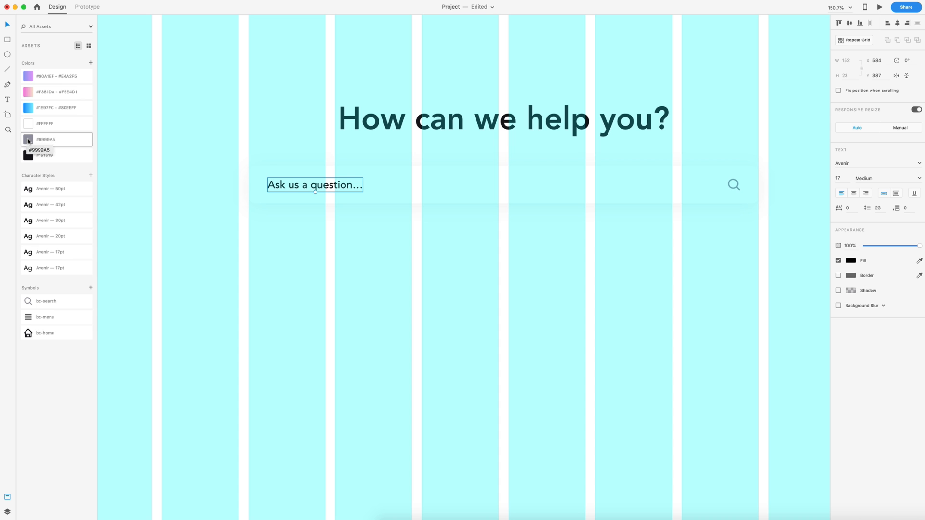
left_click(29, 141)
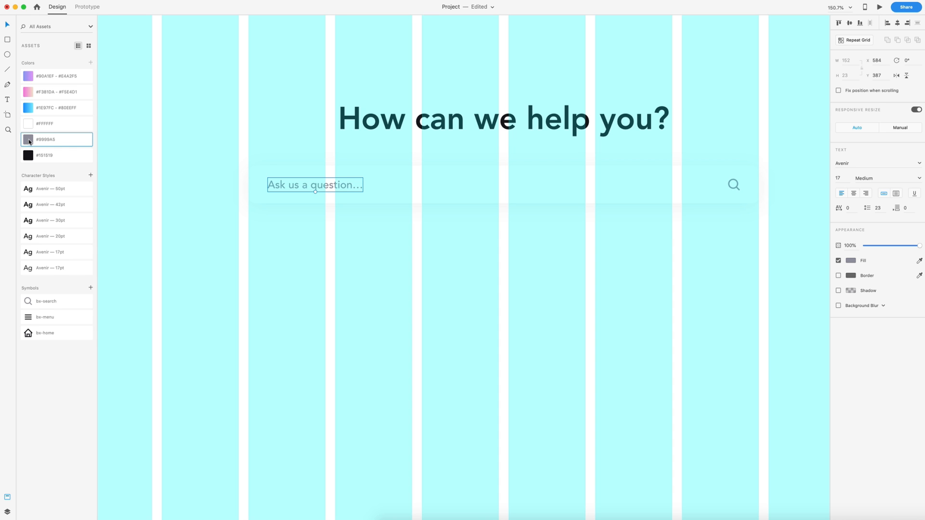
left_click_drag(786, 221, 234, 152)
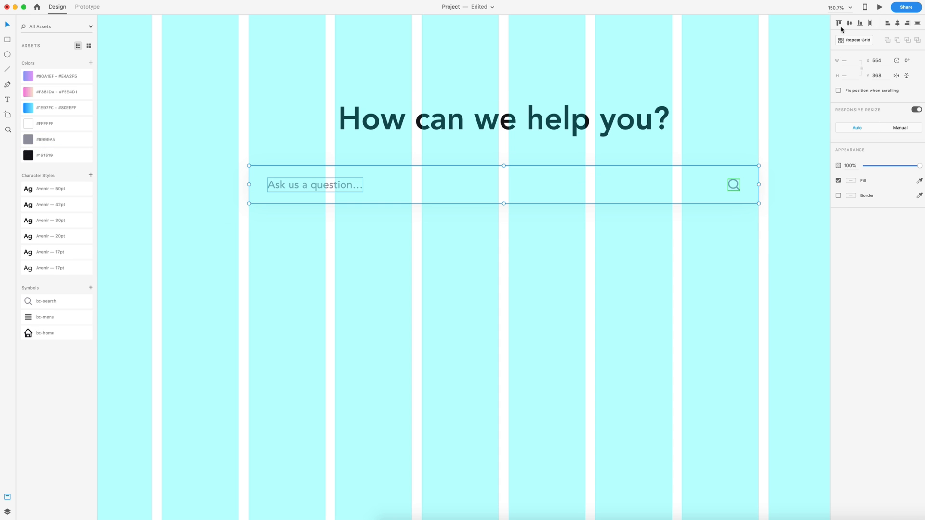
left_click(732, 260)
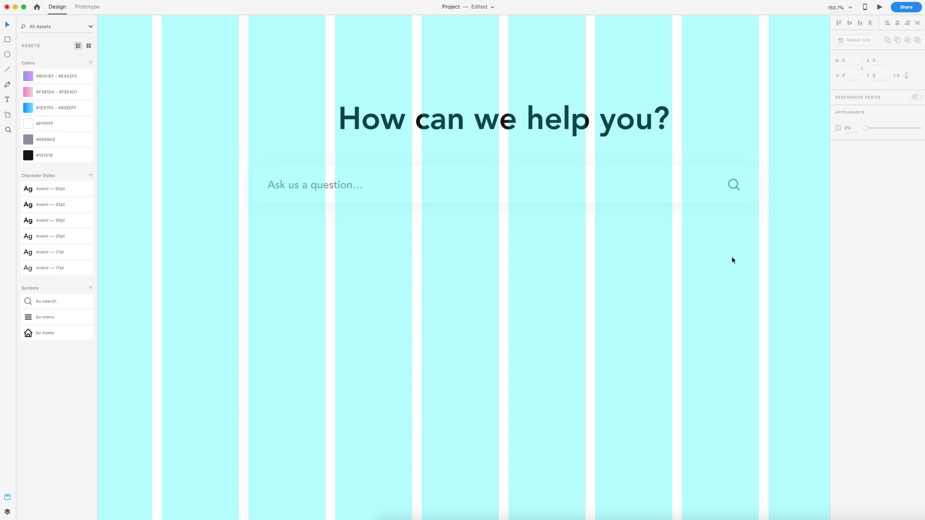
key("super+0")
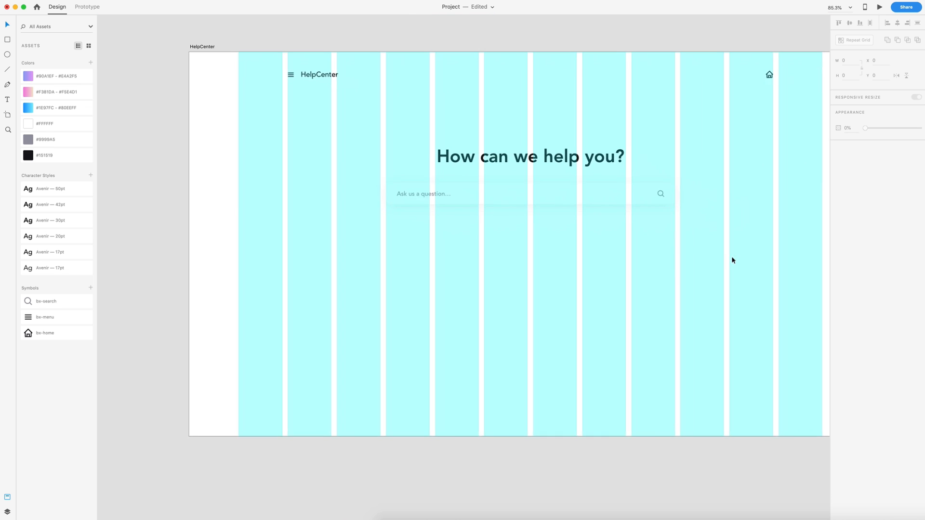
- Add centred text 'Or check out the frequently asked questions down below.' under the search box
scroll(732, 257, "right", 1)
scroll(732, 258, "down", 1)
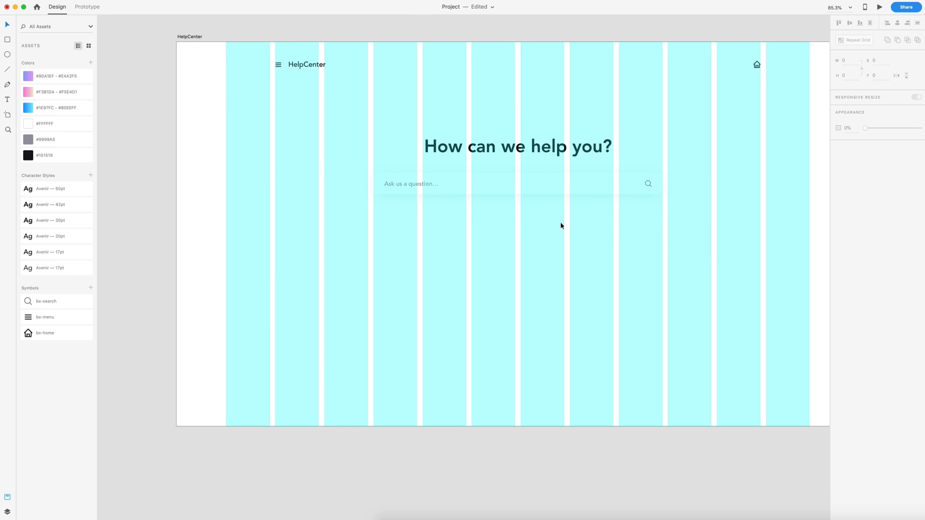
key("t")
left_click(522, 233)
type("Adkfjas;dkfj")
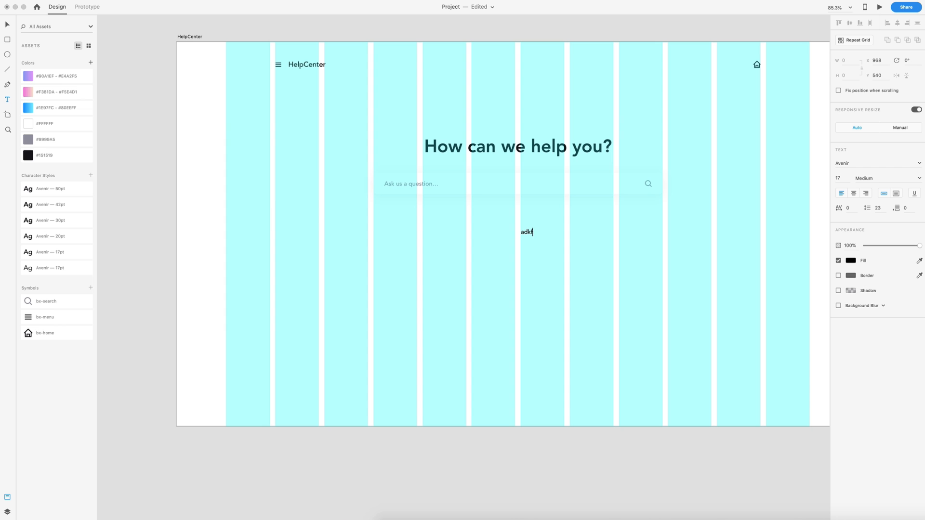
left_click(6, 24)
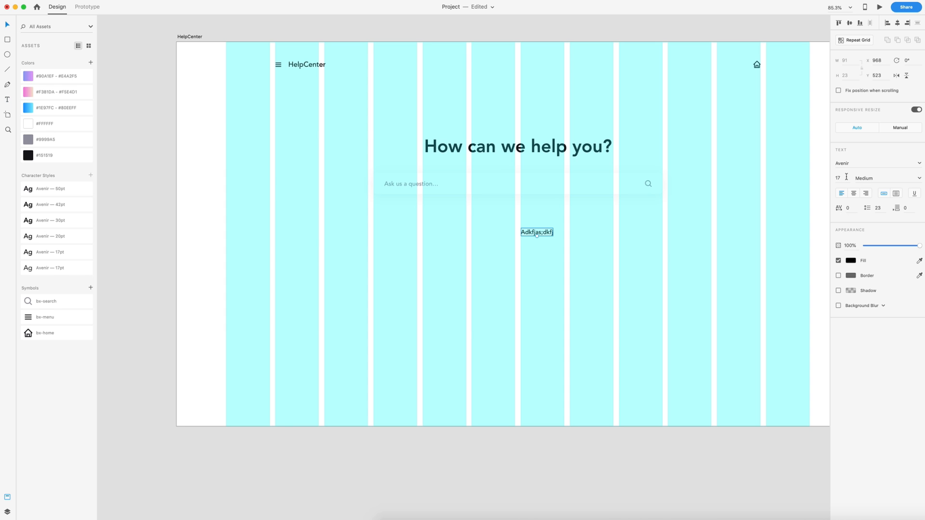
left_click(857, 194)
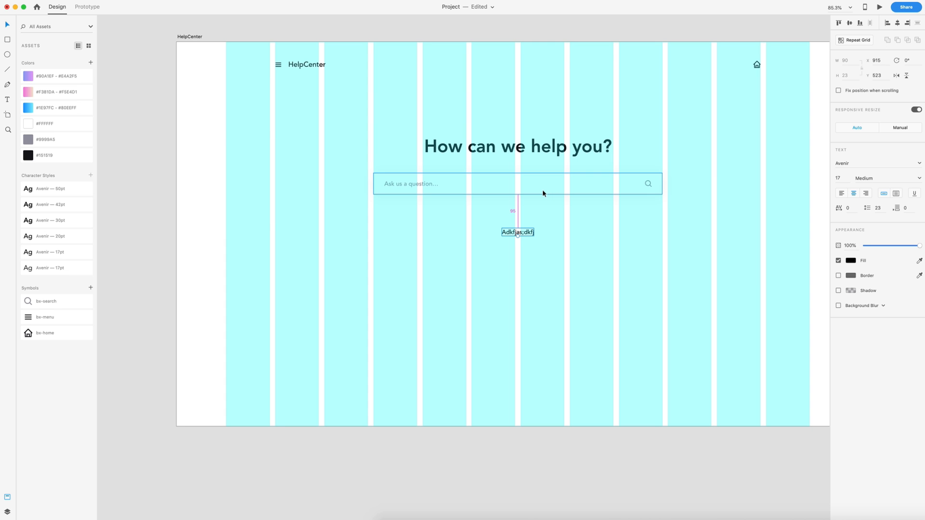
key("Return")
type("Or check out the frequently asked questions down below.")
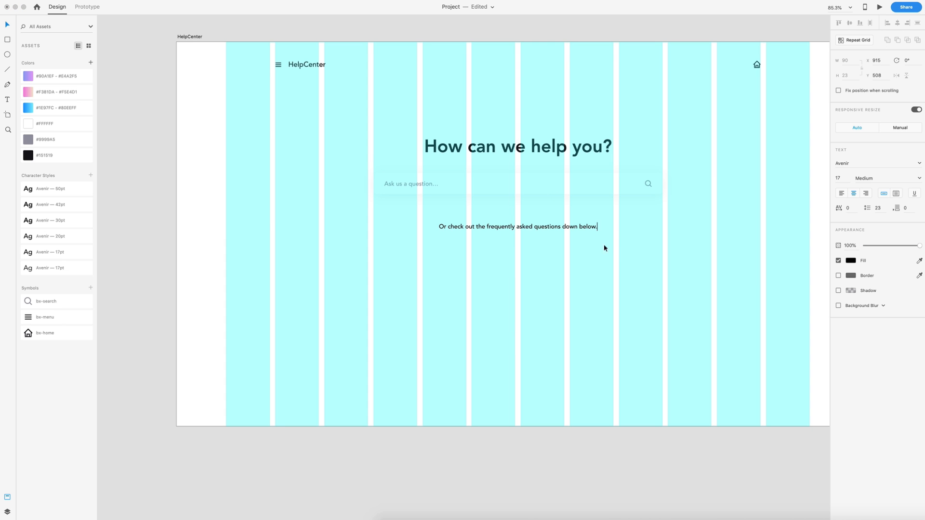
left_click(618, 243)
left_click(461, 240)
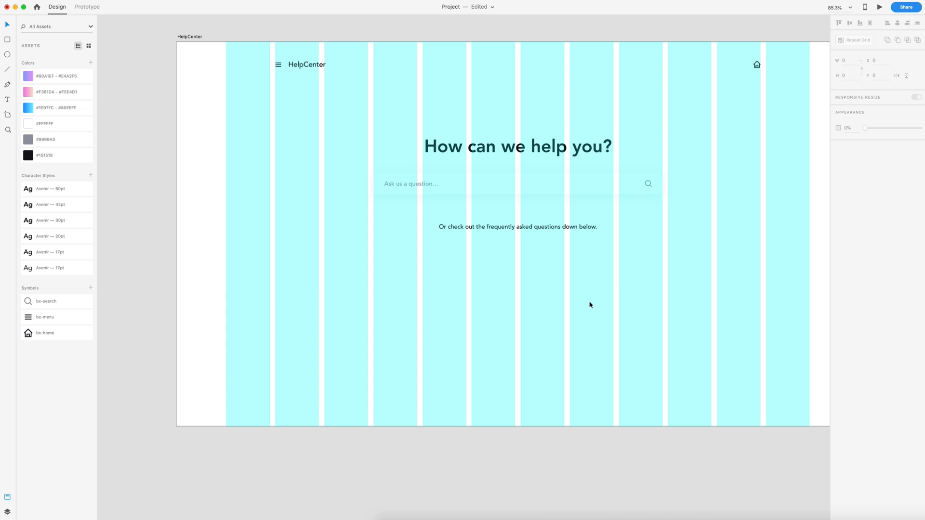
scroll(585, 306, "down", 2)
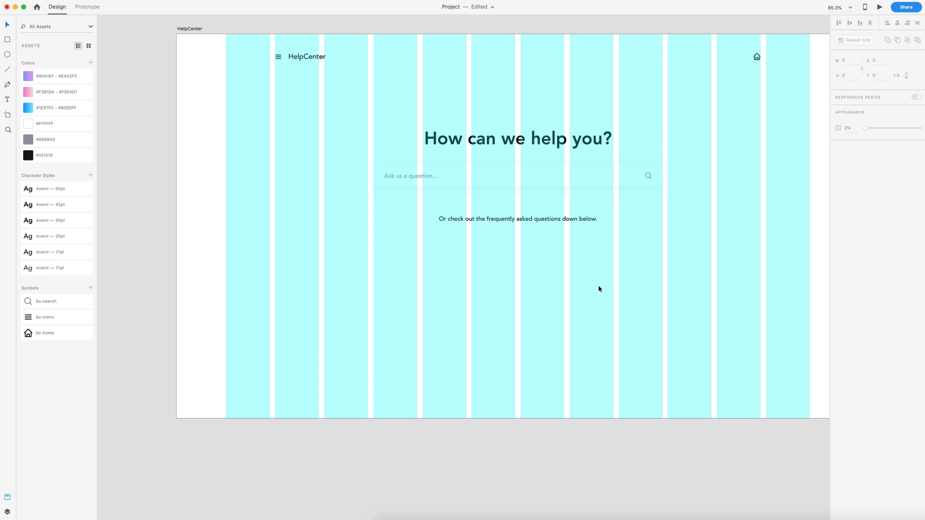
- Draw a wide rectangle below the intro line with a 350 px height
left_click(7, 39)
left_click_drag(325, 247, 712, 294)
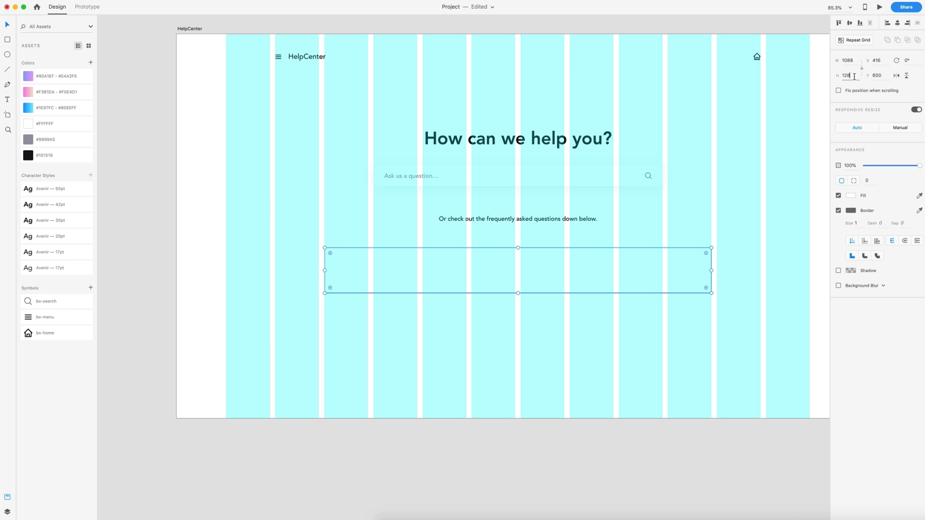
key("BackSpace")
key("BackSpace")
type("350")
key("Return")
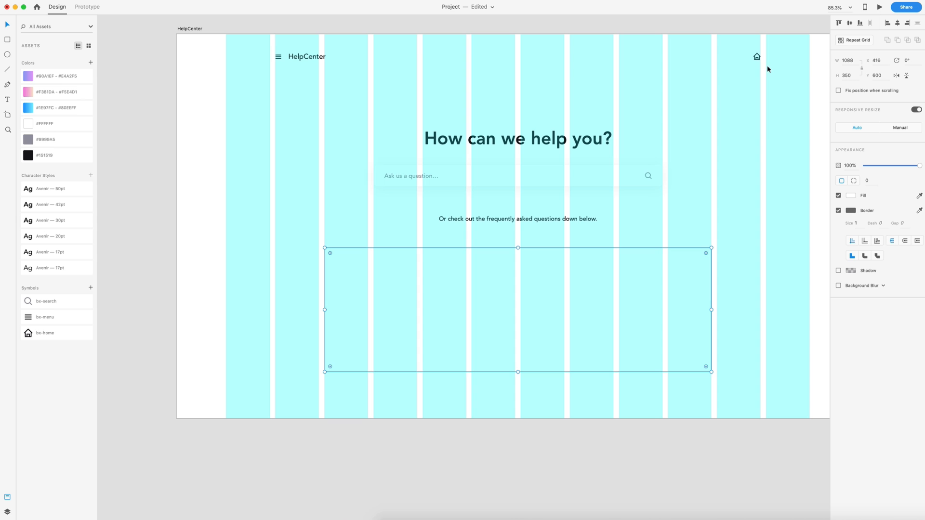
left_click(646, 200)
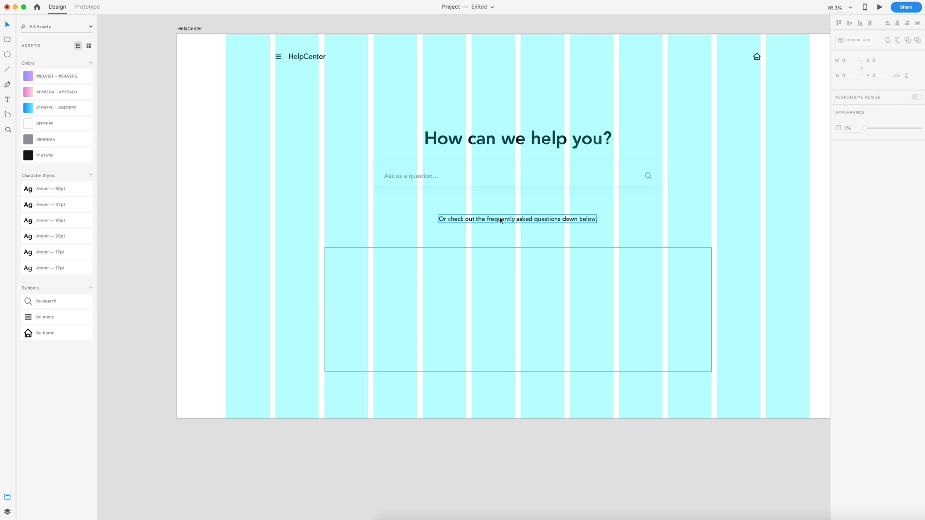
- Copy the intro line into the card's top-left, left-aligned, reading 'Malesuada tincidunt aliquam?'
left_click_drag(501, 221, 393, 262)
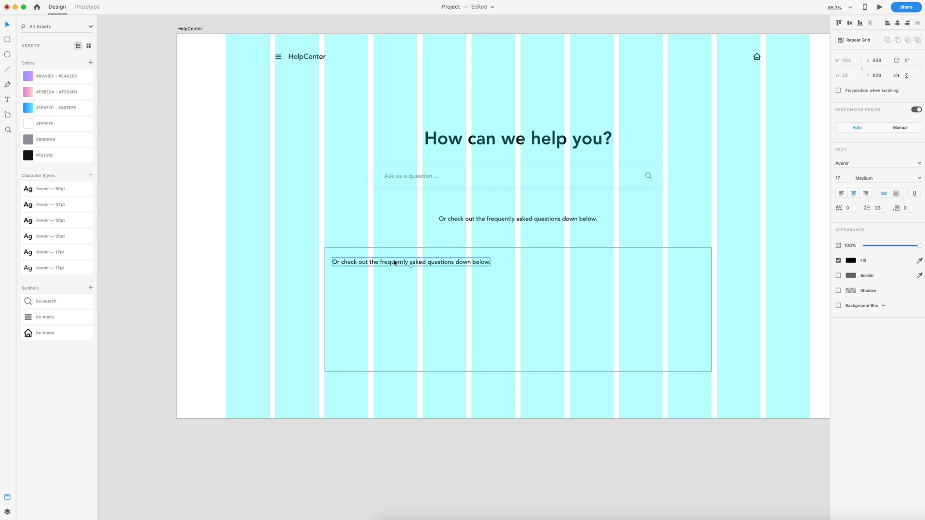
left_click(841, 193)
left_click_drag(345, 263, 337, 253)
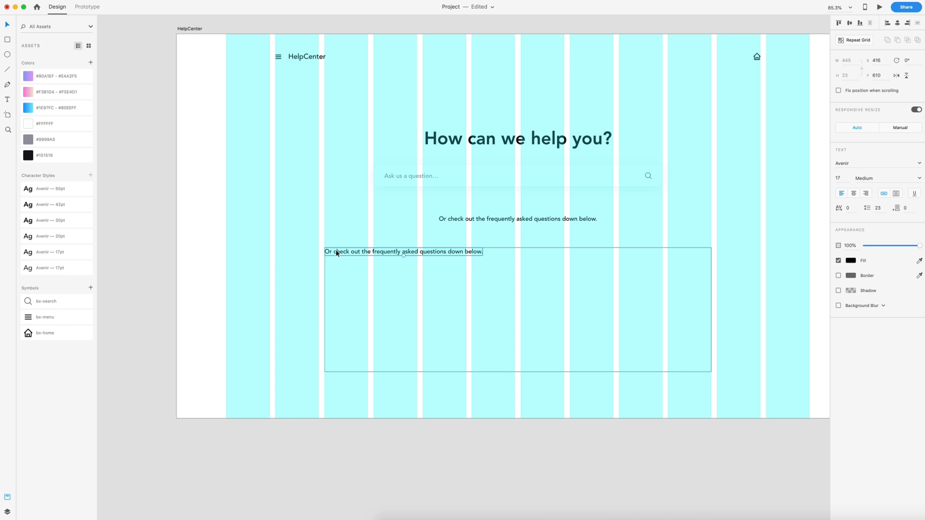
key("shift+Down")
key("shift+Down")
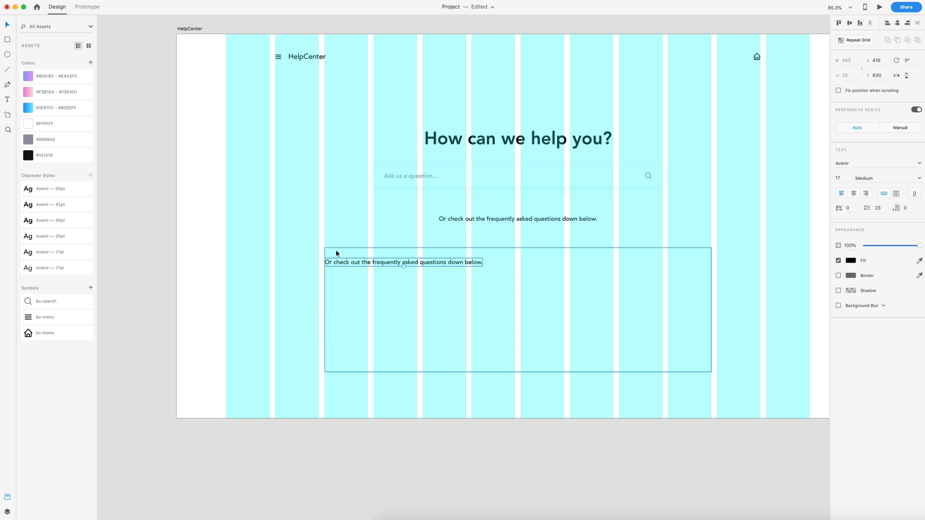
key("shift+Right")
key("shift+Right")
key("shift+Right")
key("shift+Right")
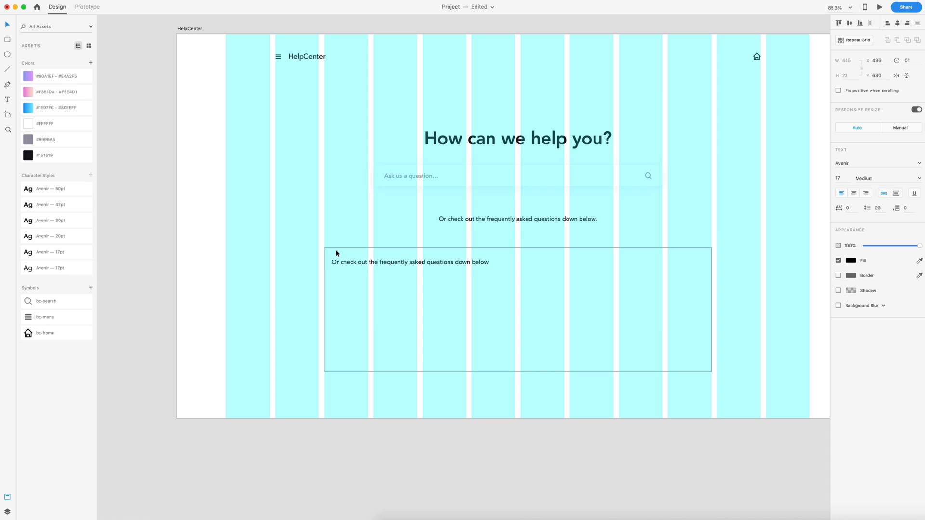
double_click(369, 262)
type("Malesuada tincidunt aliquam?")
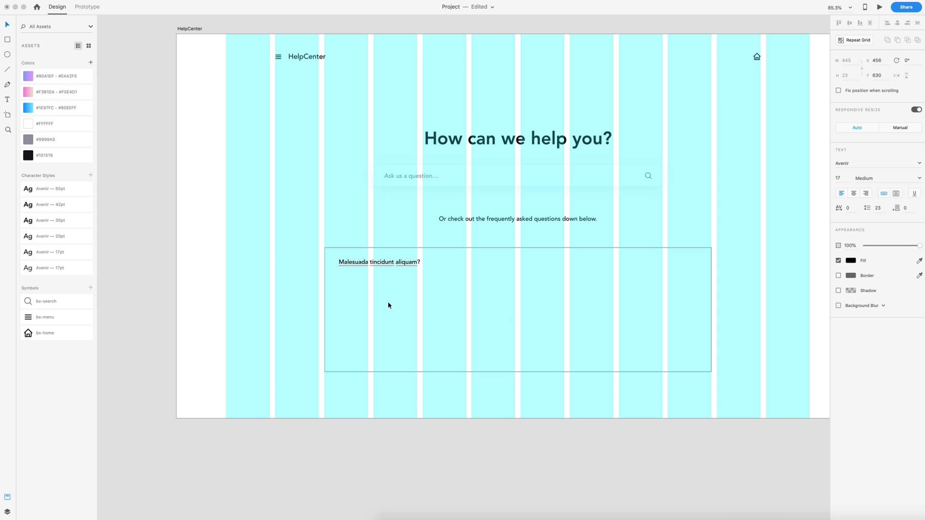
key("Escape")
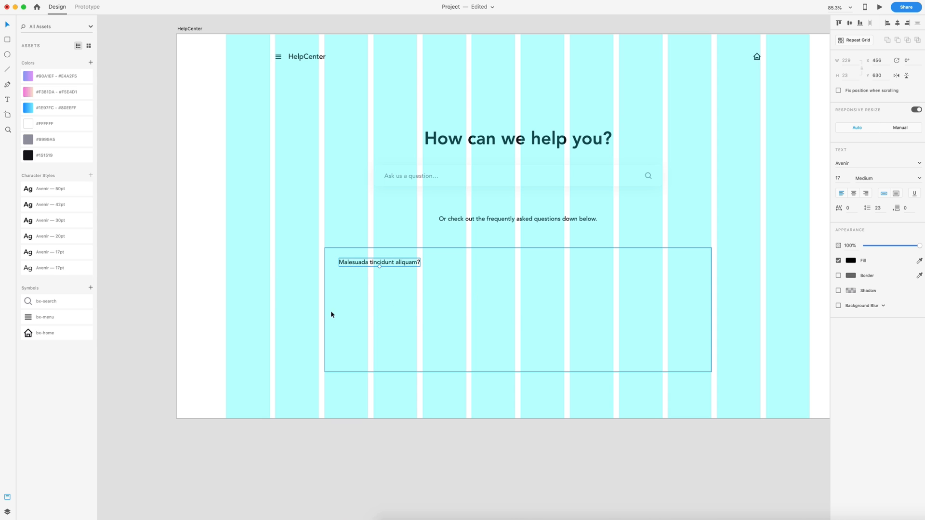
left_click(292, 296)
scroll(434, 289, "down", 1)
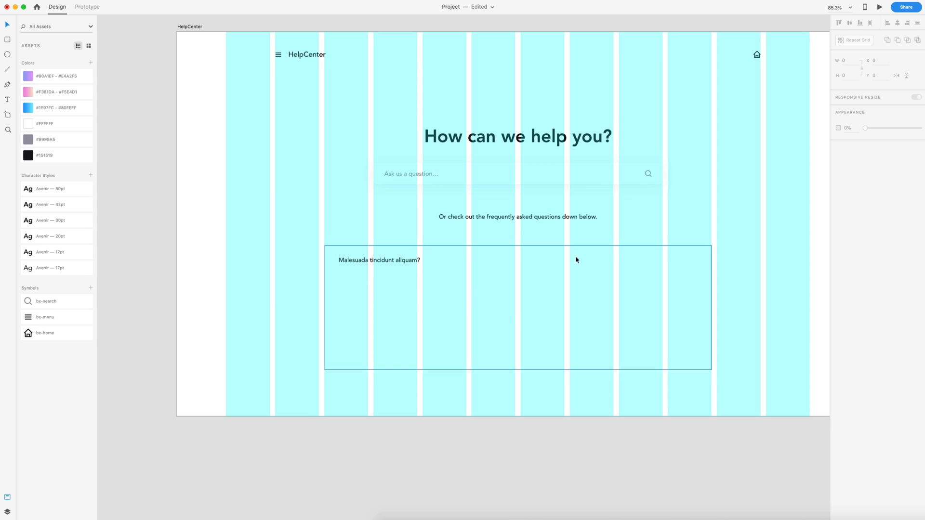
- Copy the search box and paste its appearance onto the FAQ rectangle
left_click(567, 172)
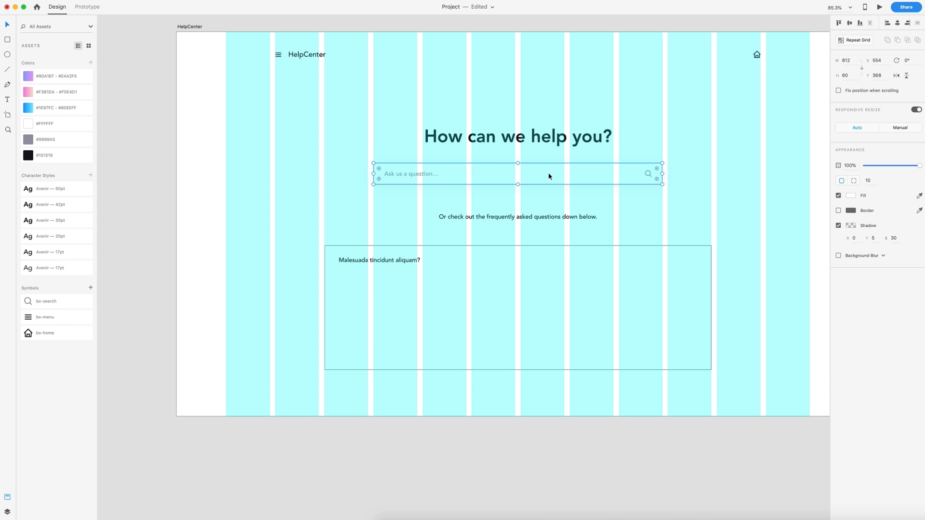
right_click(553, 176)
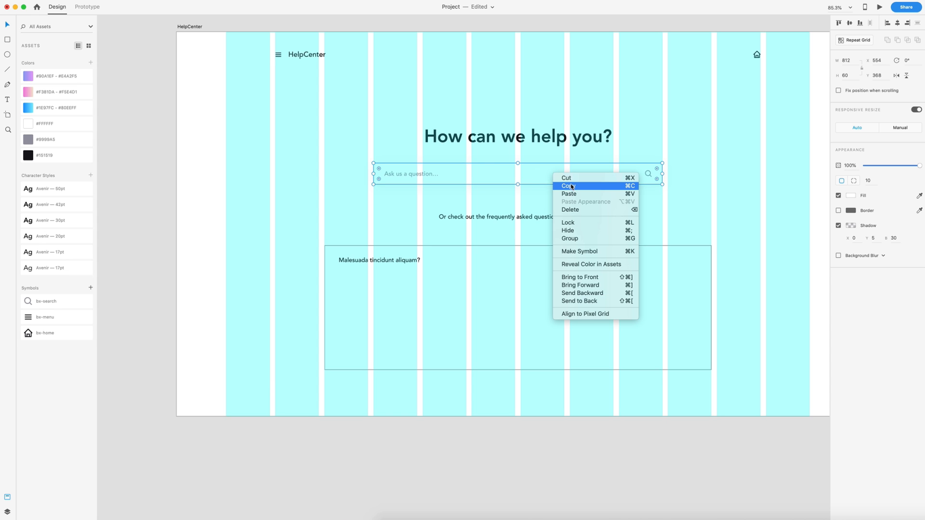
left_click(567, 185)
left_click(540, 293)
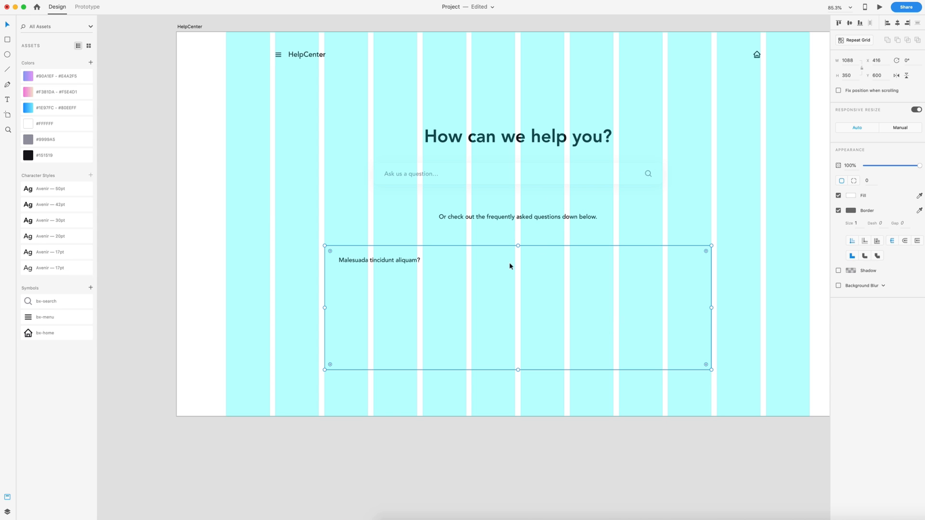
right_click(592, 279)
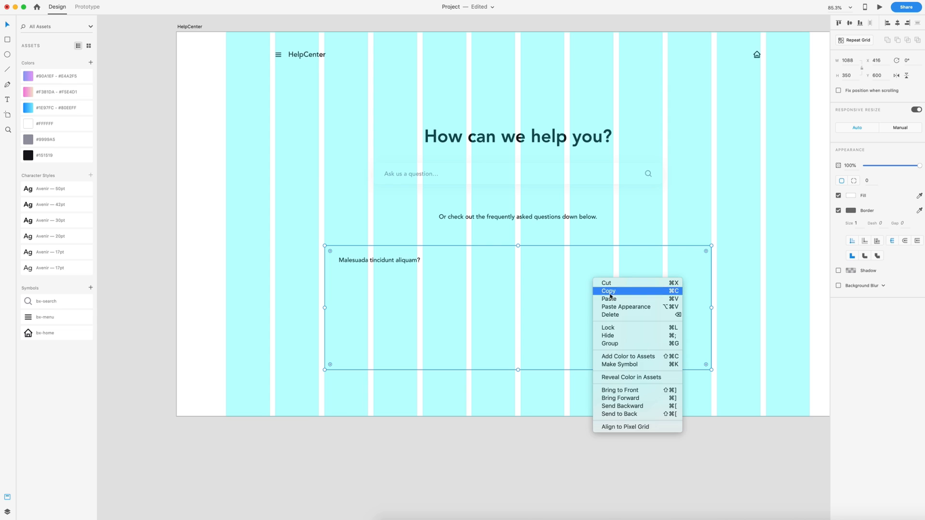
left_click(618, 306)
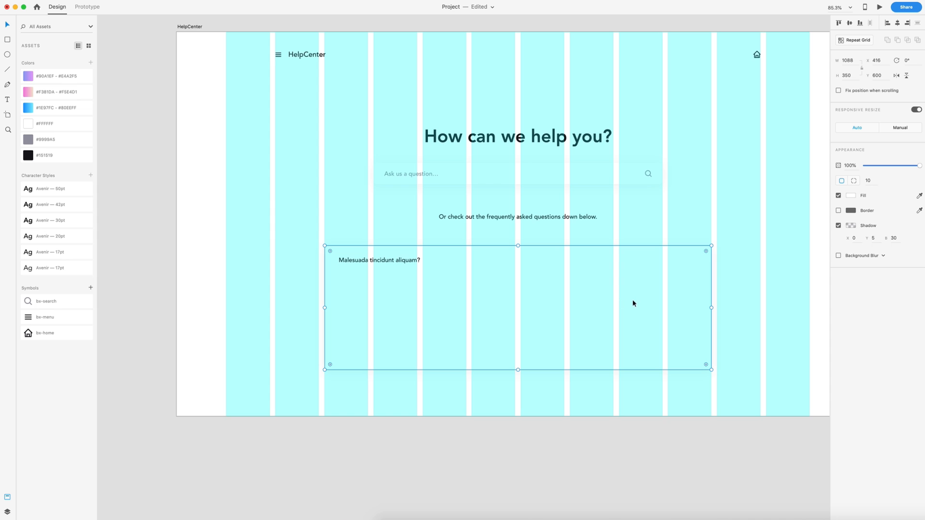
- Draw a 910 × 234 answer text area under the question holding 'Vadfadsfasdf'
key("t")
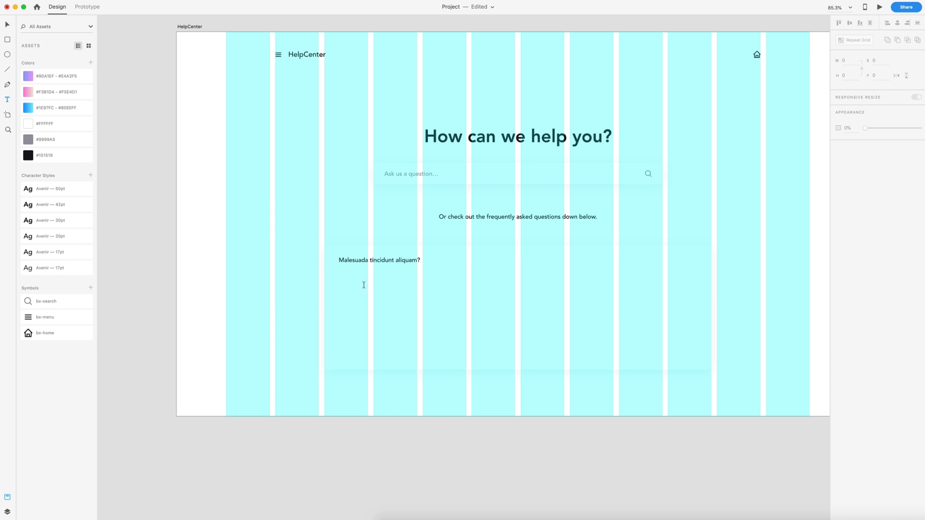
left_click(343, 275)
left_click_drag(345, 277, 664, 350)
type("v")
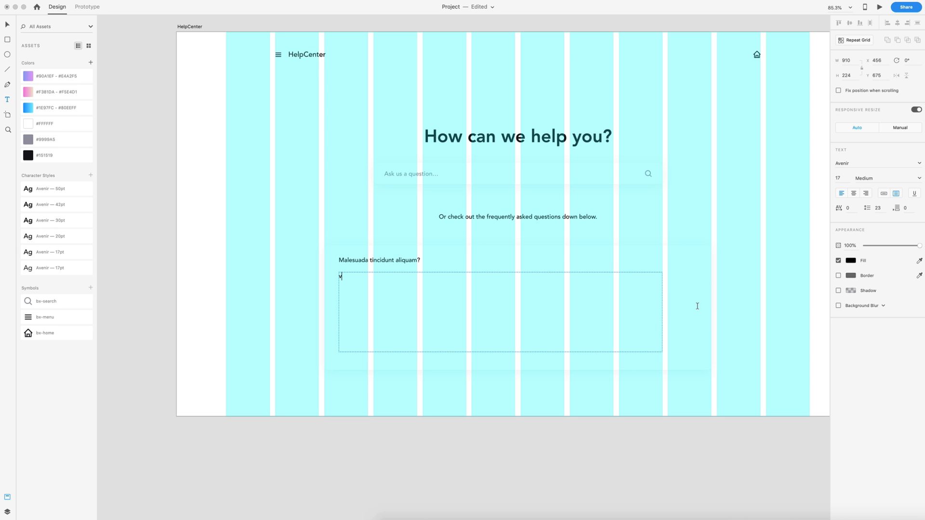
type("adfadsfasdf")
left_click(8, 26)
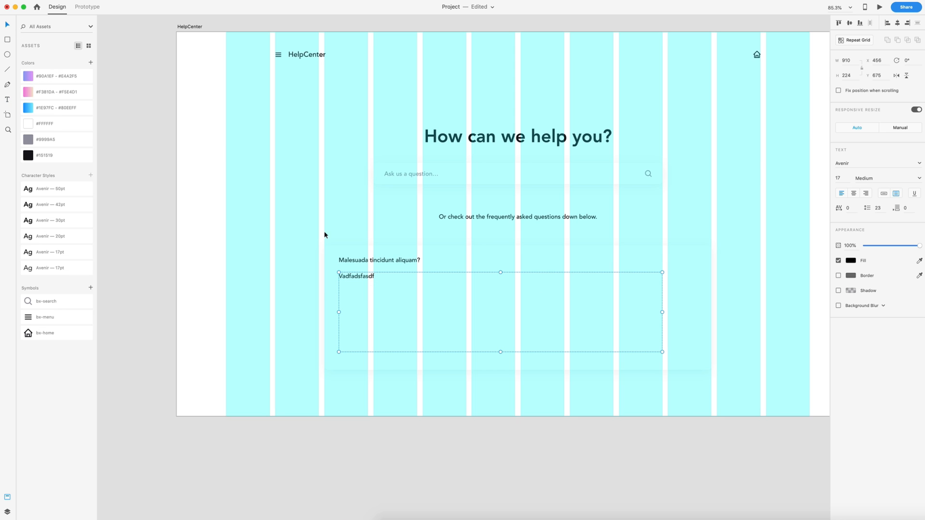
left_click_drag(361, 276, 361, 273)
mouse_move(500, 348)
left_mouse_down()
mouse_move(510, 374)
mouse_move(501, 351)
left_mouse_up()
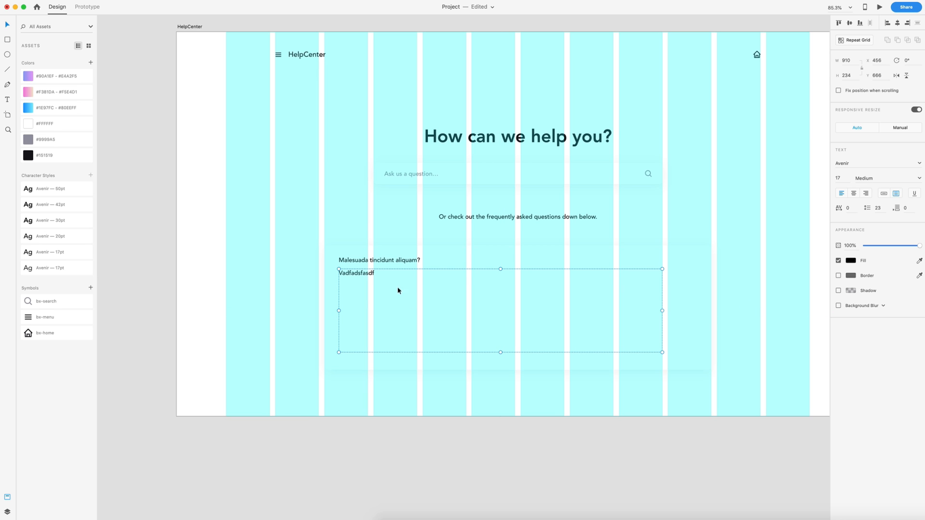
- Fill the answer box with Content Generator placeholder text and set its line spacing to 28
left_click(115, 0)
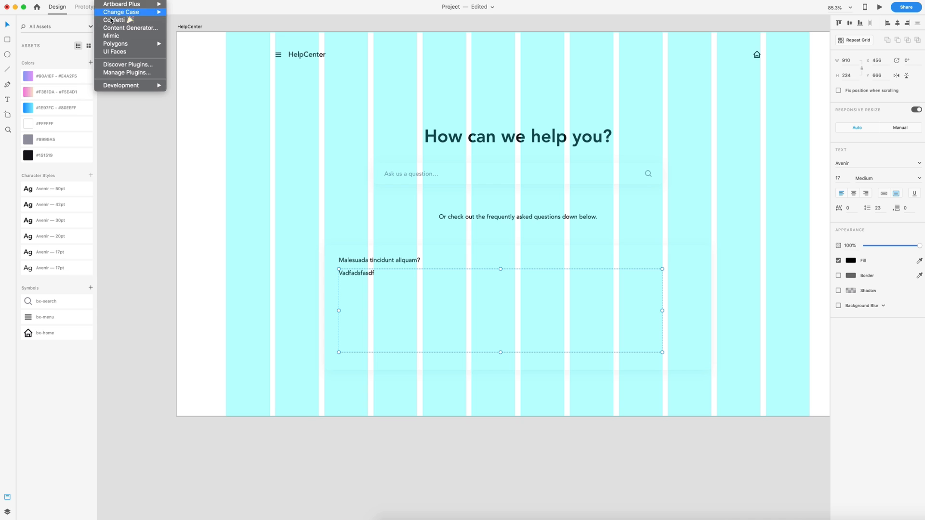
left_click(127, 27)
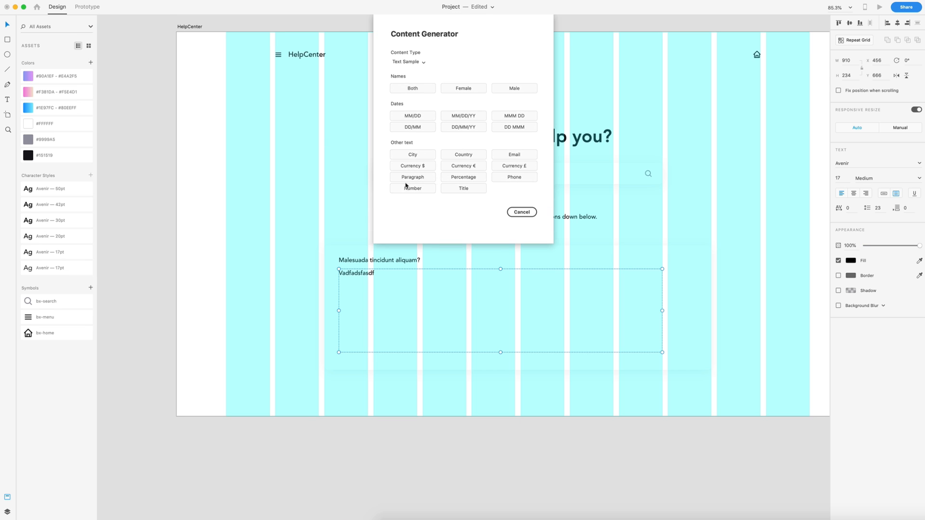
left_click(410, 184)
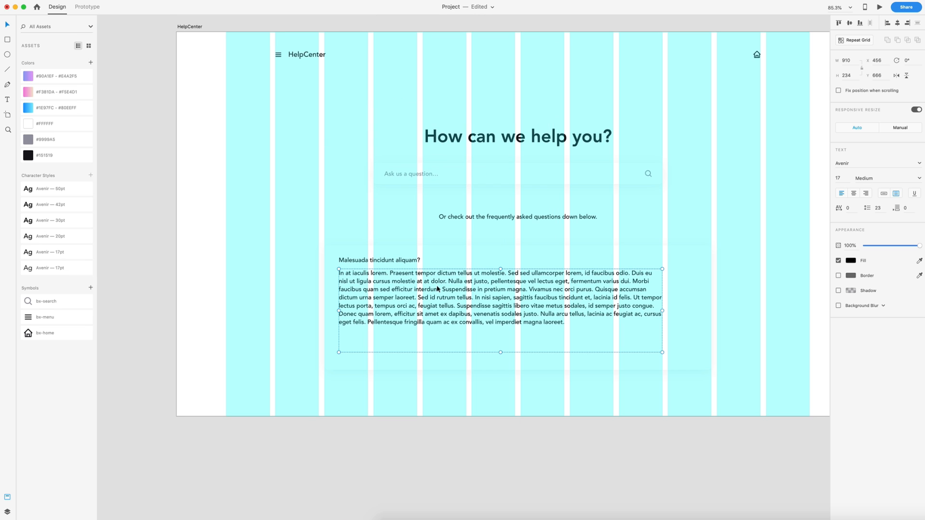
left_click(880, 207)
type("28")
left_click(765, 263)
- Split the answer into two paragraphs before 'In nisi', 13 paragraph spacing, coloured #9999A5
left_click(531, 299)
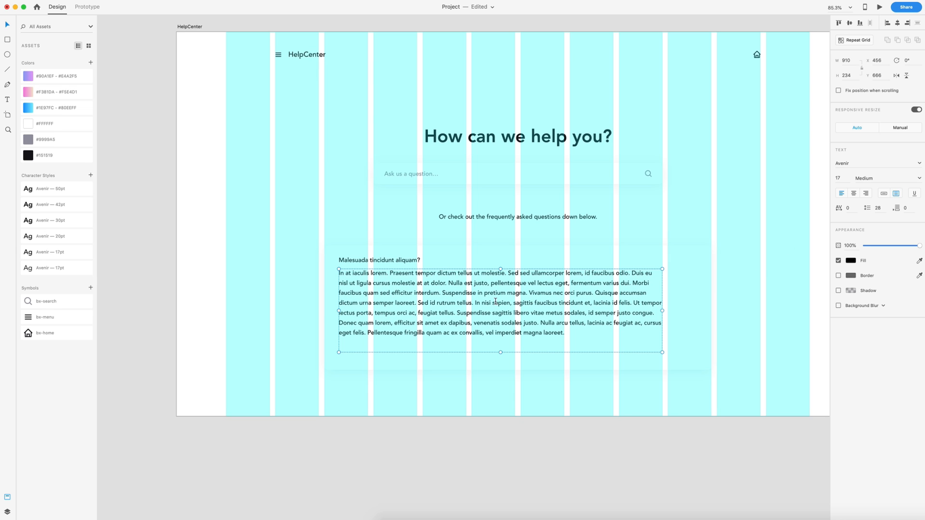
double_click(497, 303)
left_click(475, 304)
key("Return")
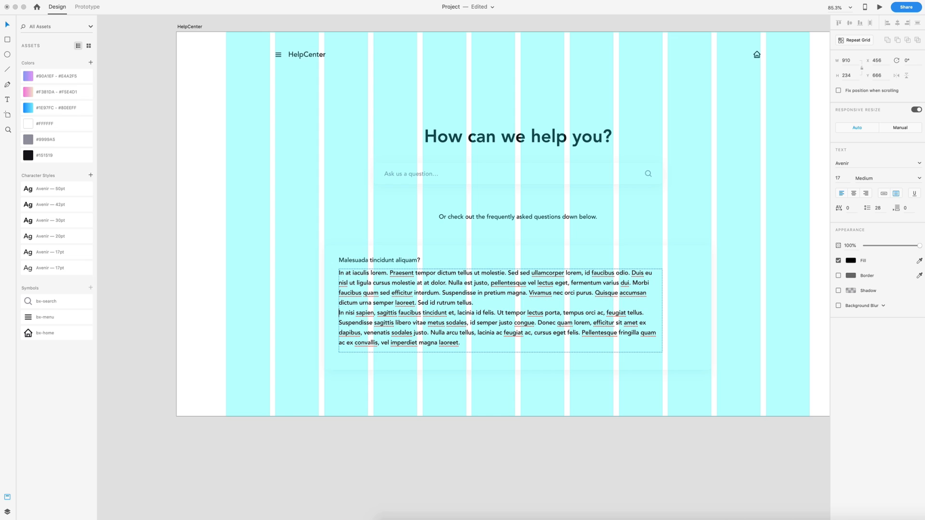
left_click(907, 208)
type("13")
key("Return")
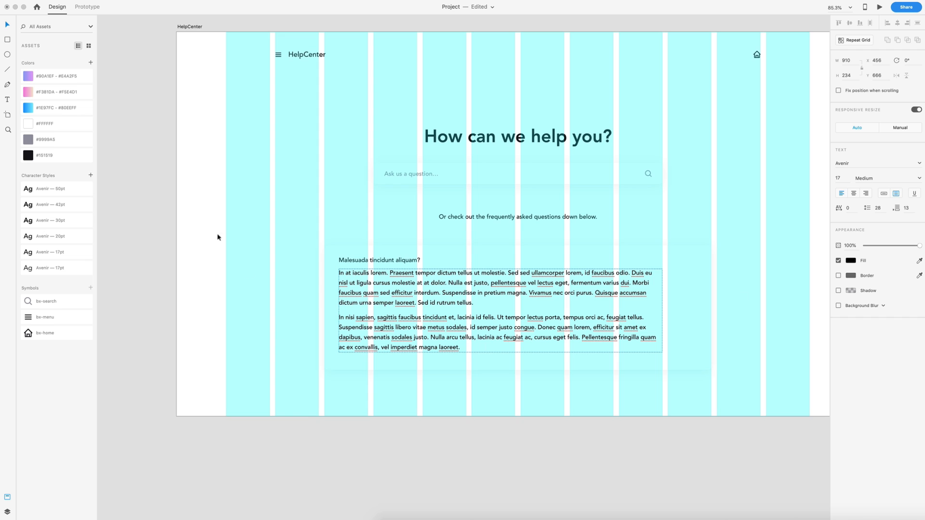
left_click(345, 277)
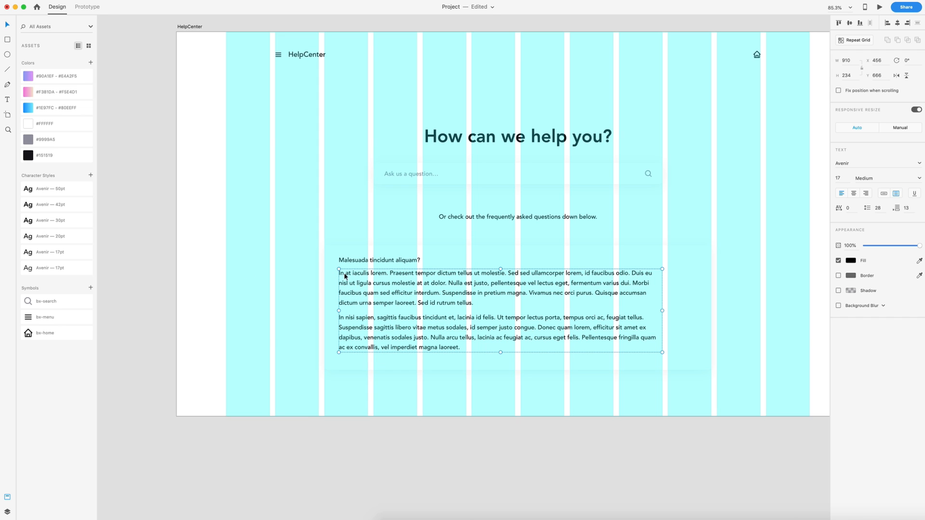
left_click(27, 141)
- Reposition the card's chevron icon near its right edge, nudging it left into place
left_click(456, 389)
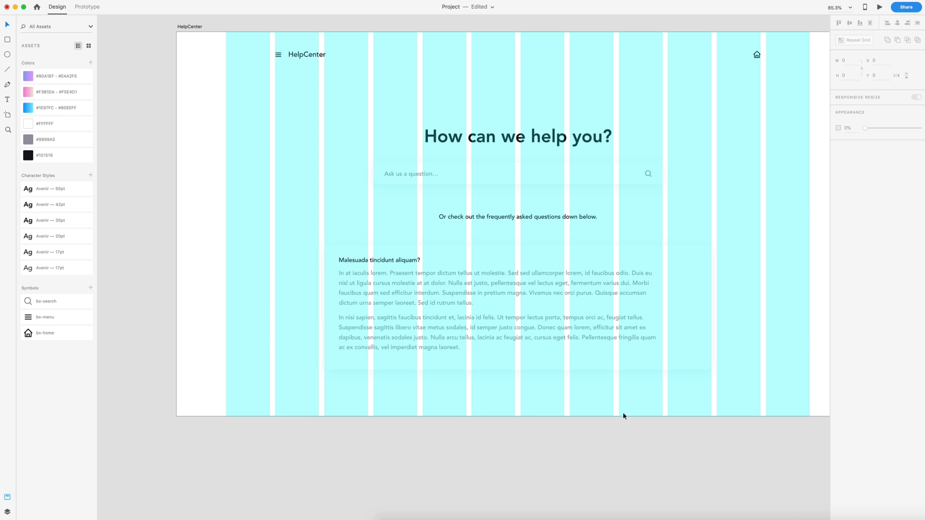
scroll(628, 394, "down", 2)
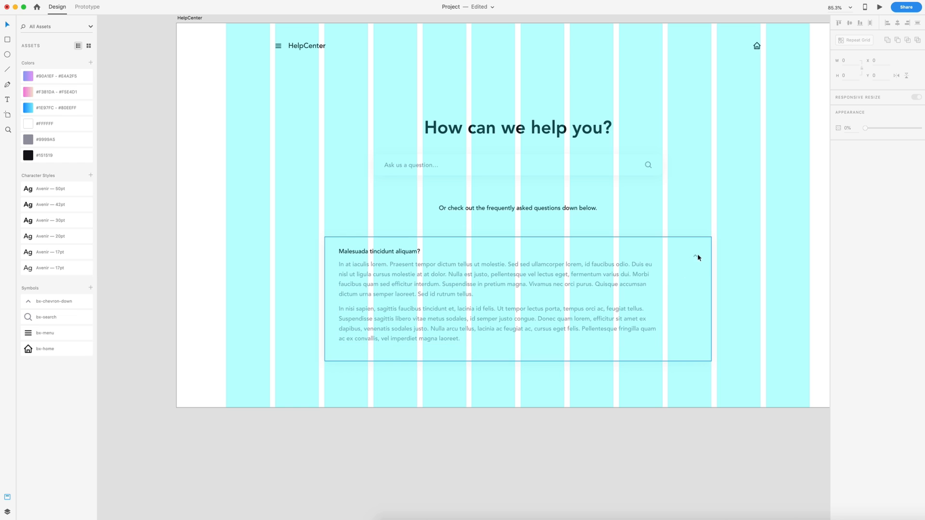
double_click(694, 256)
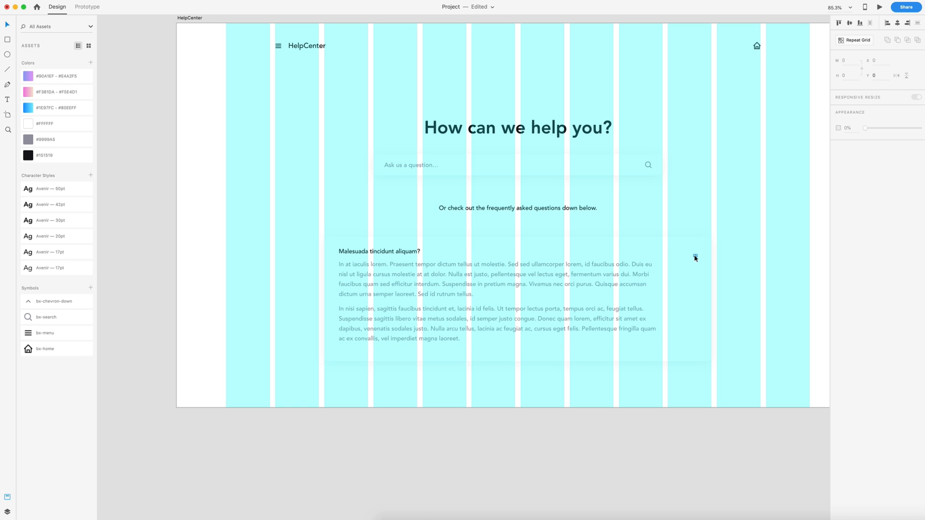
left_click_drag(692, 253, 692, 250)
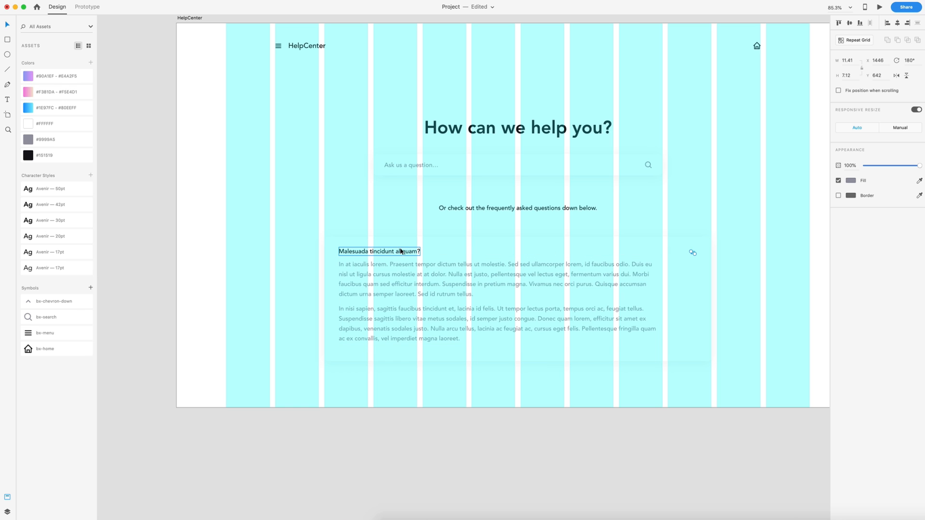
left_click(701, 257)
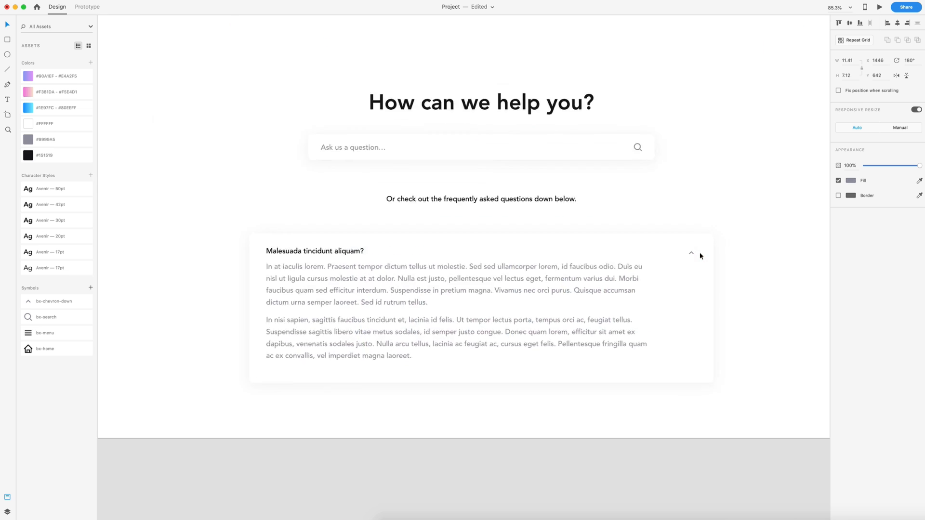
scroll(701, 257, "up", 5)
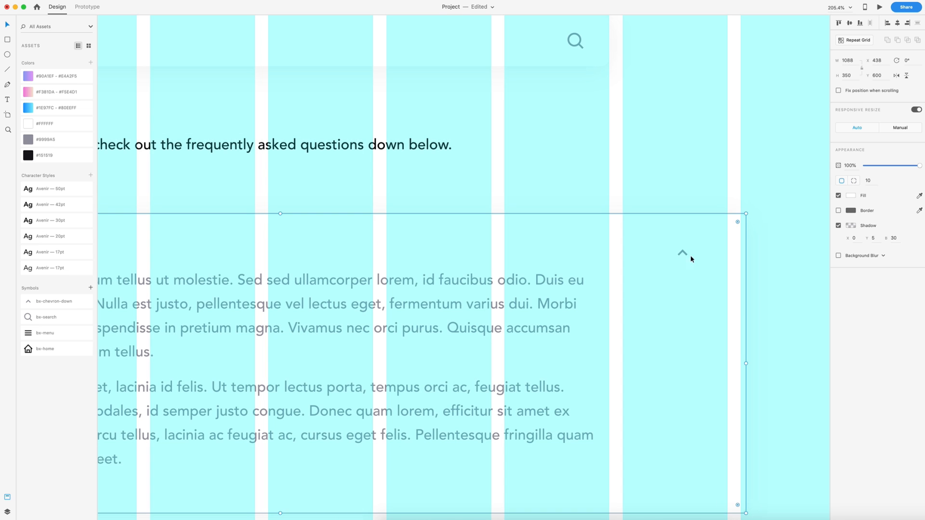
left_click(690, 252)
left_click_drag(719, 254, 722, 255)
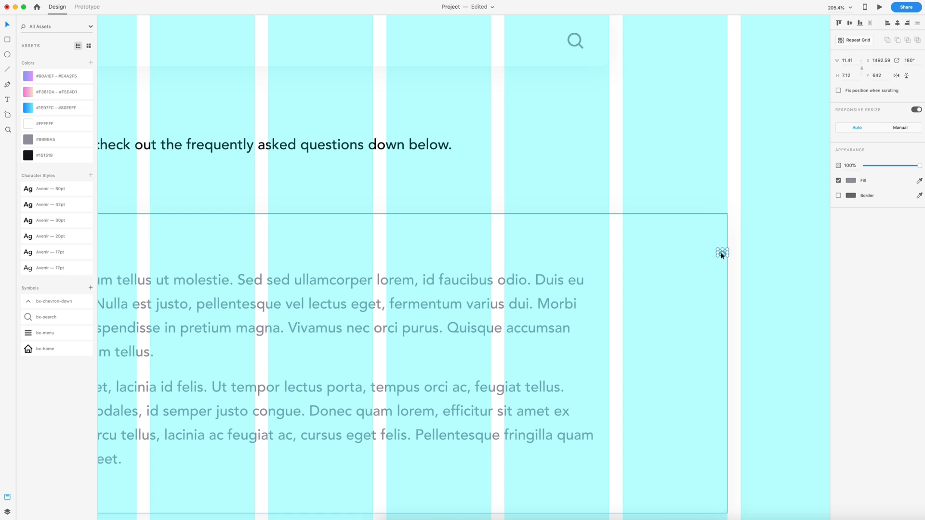
key("shift+Left")
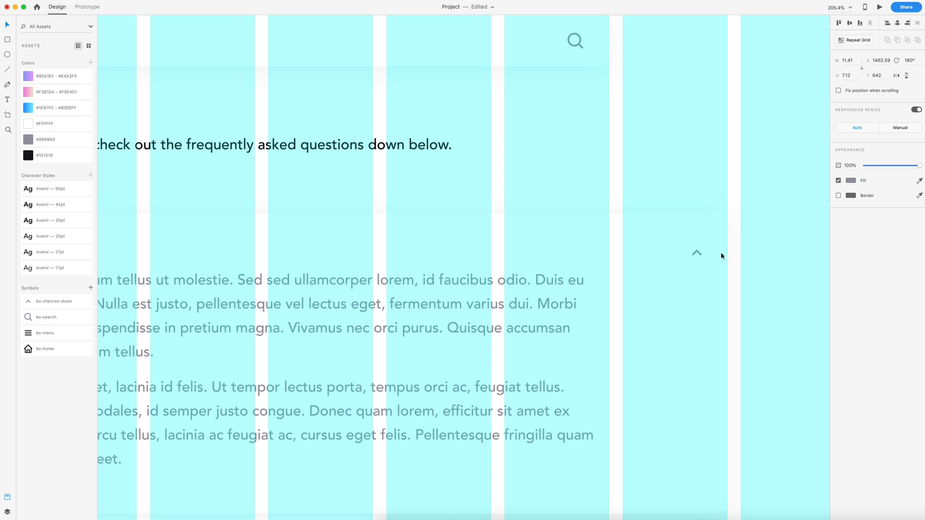
key("shift+Left")
key("super+shift+apostrophe")
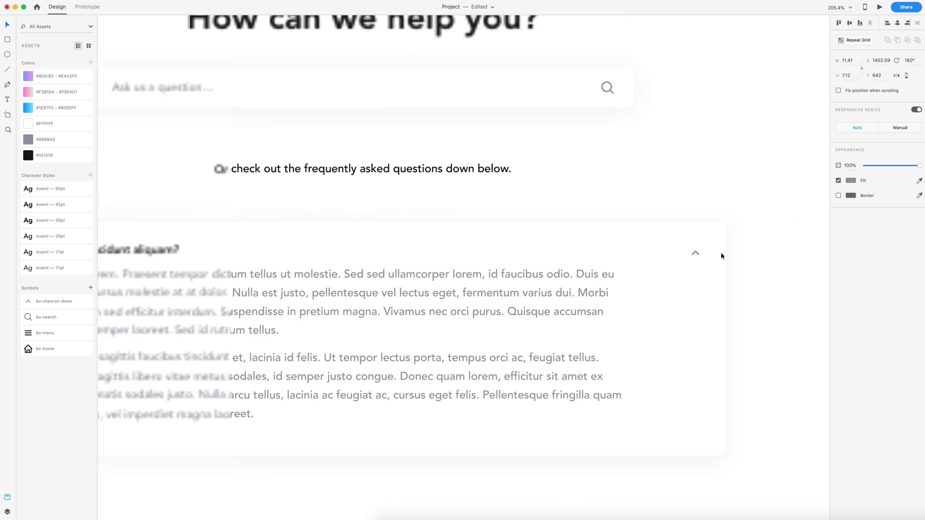
- Vertically centre the chevron with the 'Malesuada tincidunt aliquam?' question
scroll(722, 253, "down", 4)
left_click(194, 246)
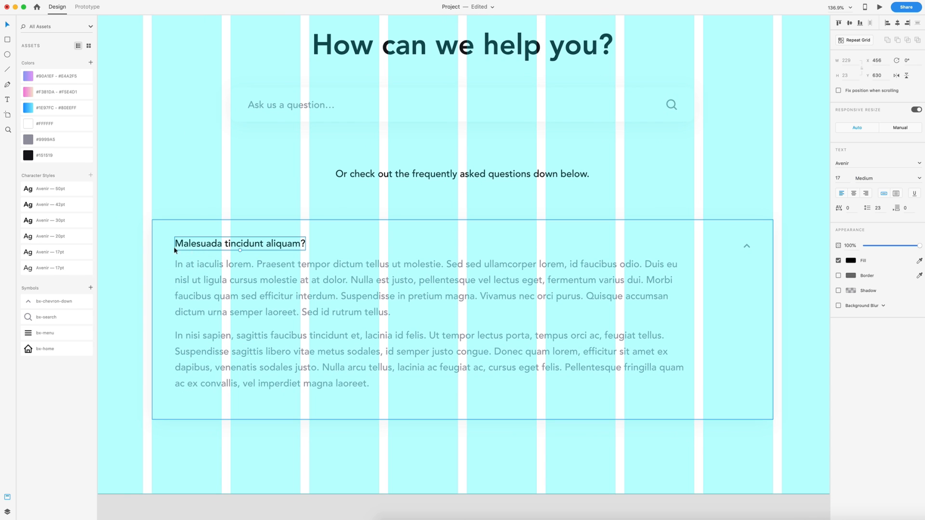
left_click(746, 246, "shift")
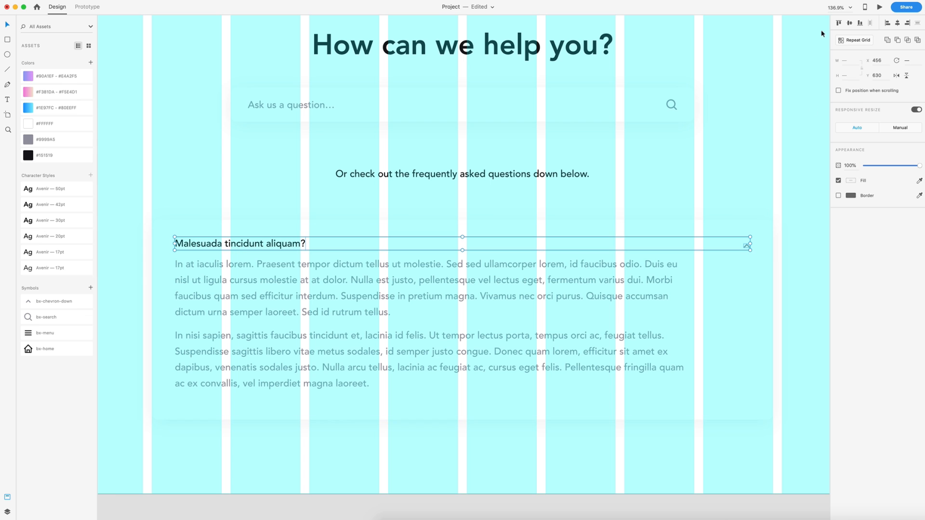
left_click(850, 24)
left_click(800, 288)
- Switch off the HelpCenter artboard's layout grid and zoom out to view the page
scroll(800, 287, "down", 4)
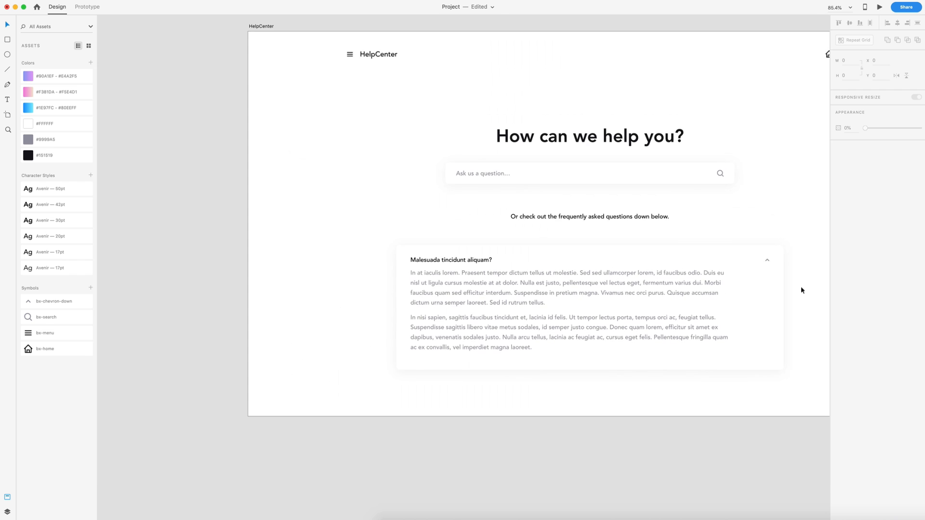
scroll(801, 287, "right", 2)
scroll(801, 288, "down", 1)
scroll(748, 322, "up", 1)
scroll(748, 323, "right", 2)
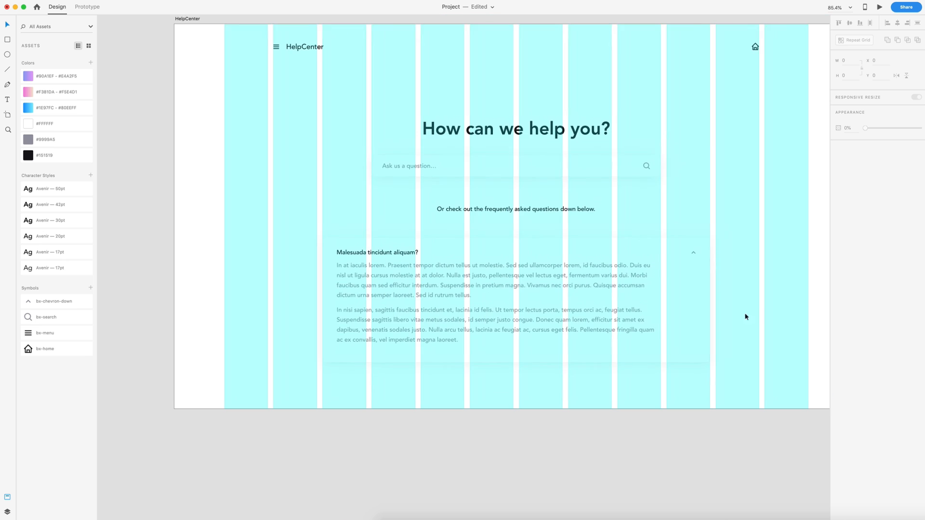
left_click(701, 185)
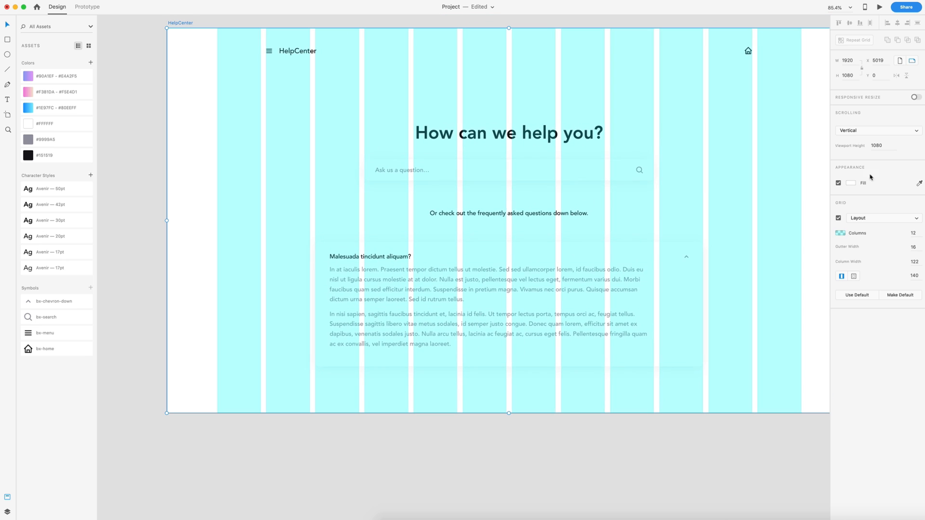
left_click(839, 218)
left_click(687, 443)
scroll(702, 464, "down", 3)
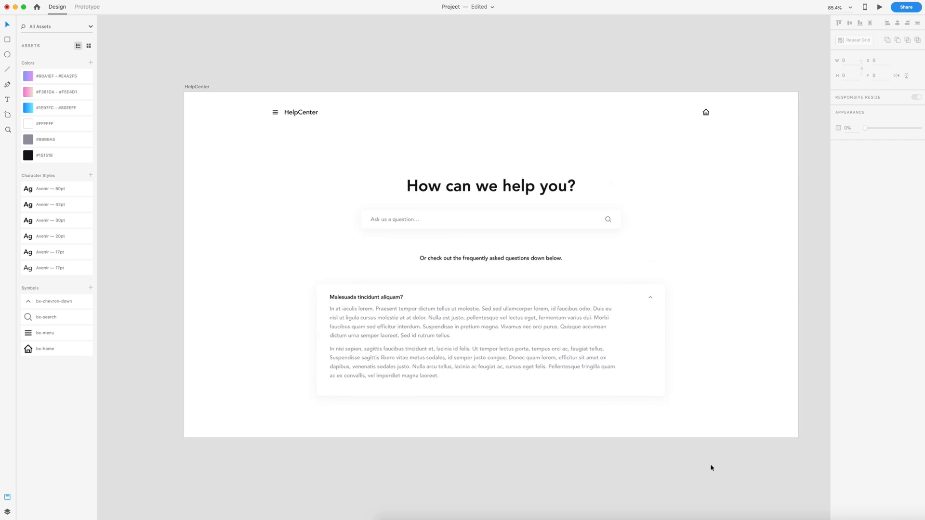
scroll(710, 464, "down", 2)
scroll(699, 255, "down", 3)
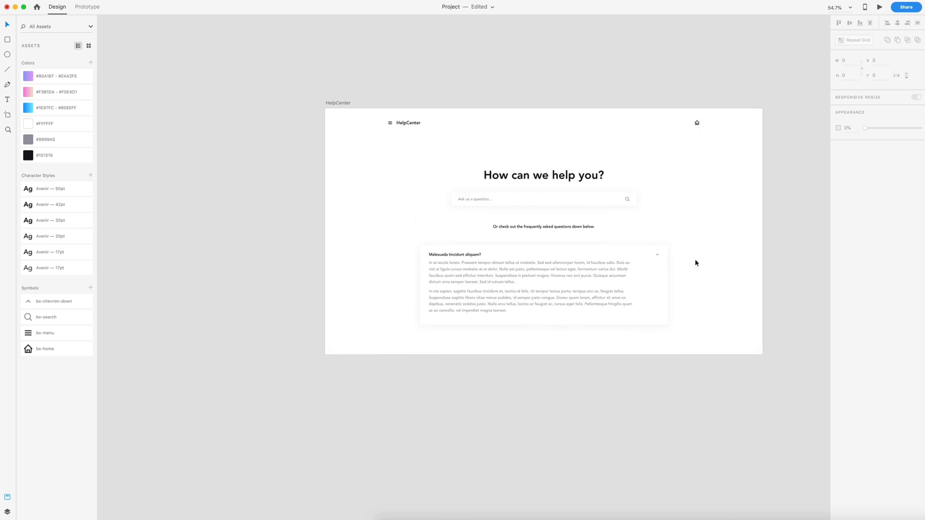
scroll(692, 239, "down", 3)
scroll(692, 238, "down", 2)
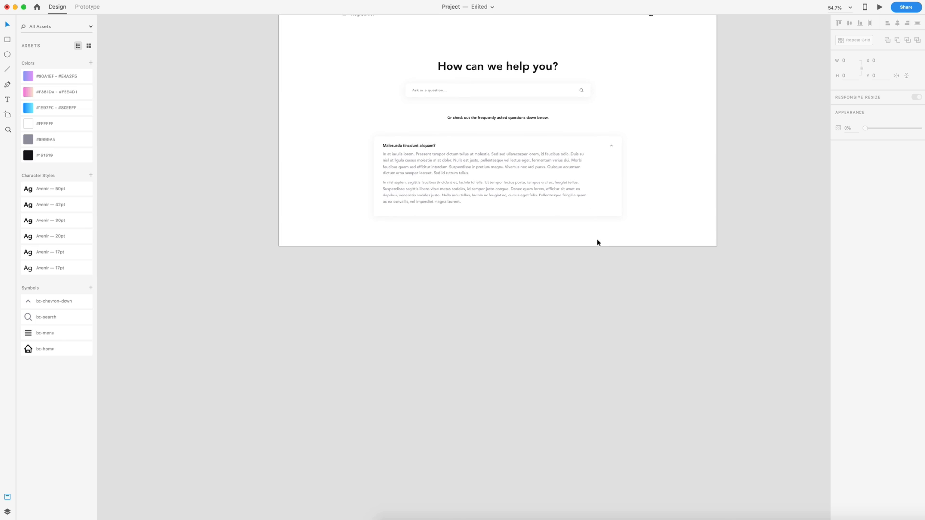
- Lengthen the artboard and place a duplicate of the FAQ card just below the first
left_click_drag(498, 245, 487, 435)
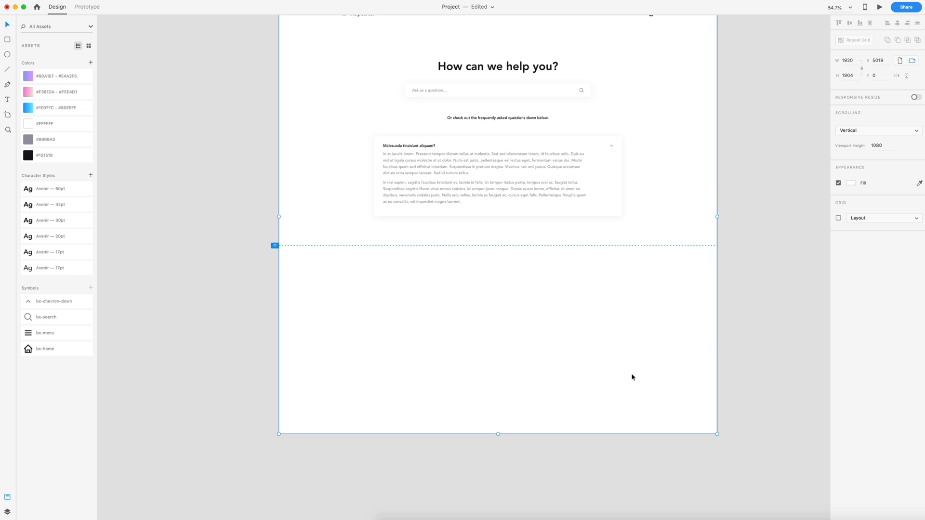
left_click(747, 316)
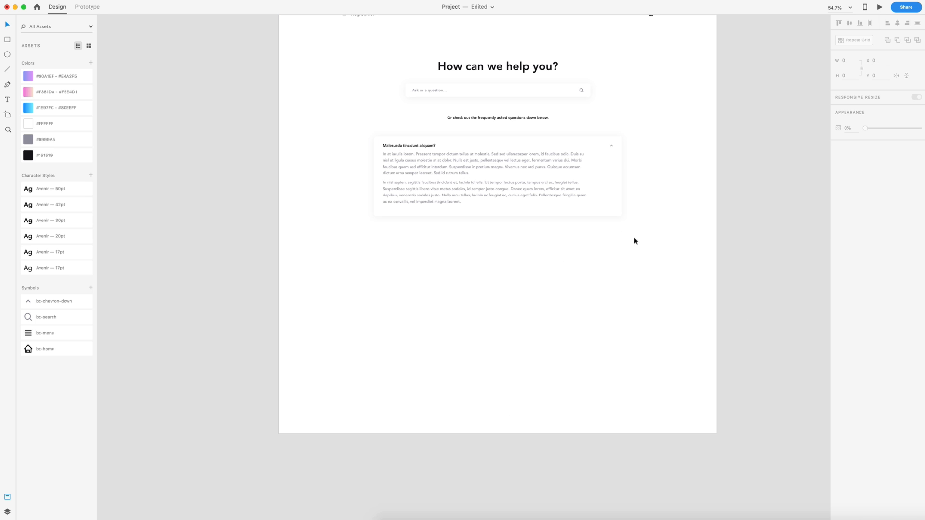
mouse_move(668, 253)
left_mouse_down()
mouse_move(485, 195)
mouse_move(337, 128)
left_mouse_up()
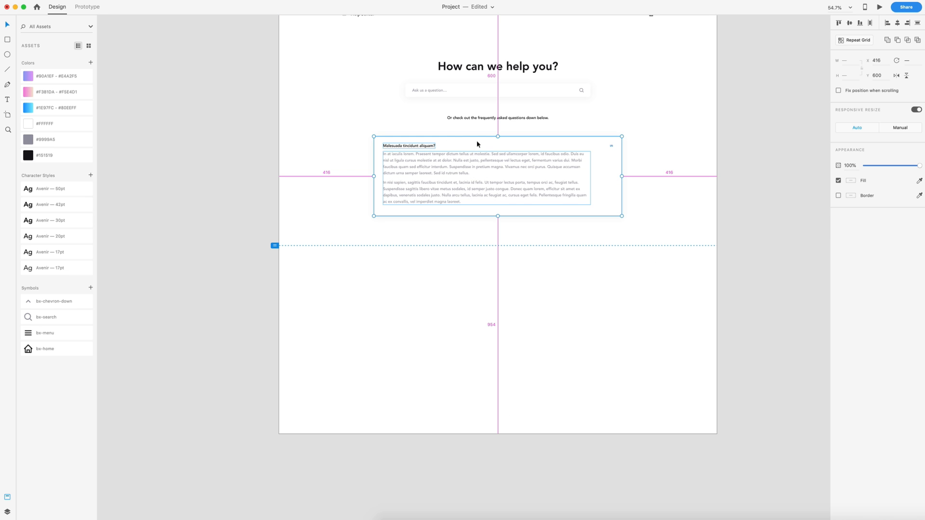
left_click_drag(476, 140, 473, 235)
left_click_drag(474, 238, 478, 210)
key("shift+Up")
key("shift+Up")
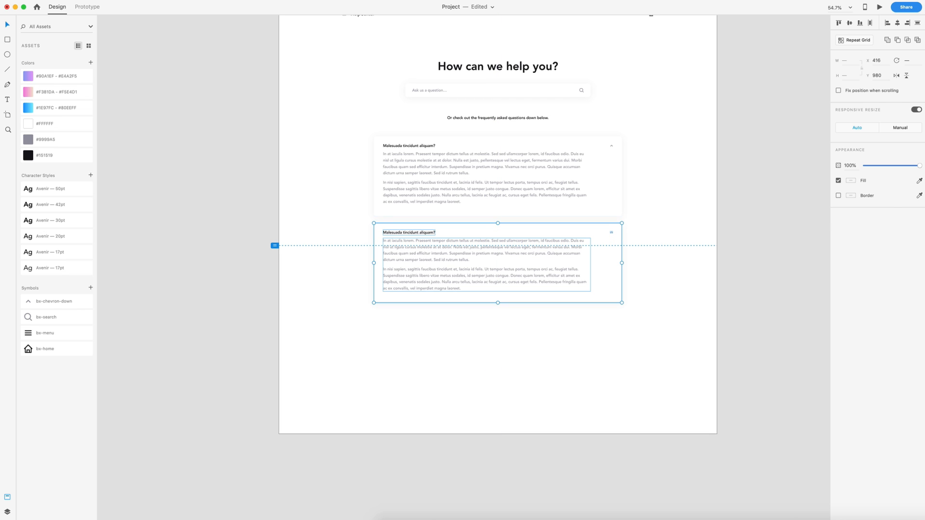
- Give the copied card a one-line auto-width answer and a height of 140
double_click(444, 244)
type("Vestibulum blandit viverra convallis. Pellentesque ligula urna, fermentum ut semper in, tincidunt nec dui.")
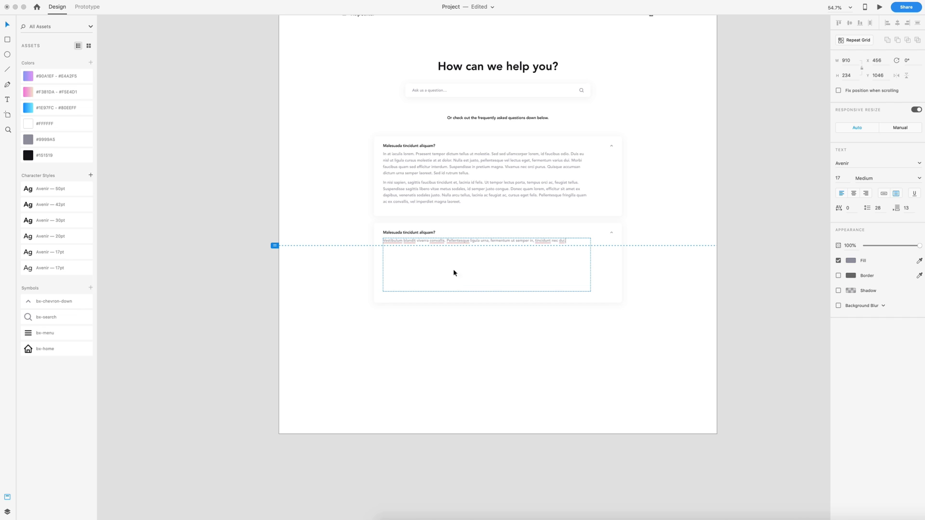
left_click(884, 193)
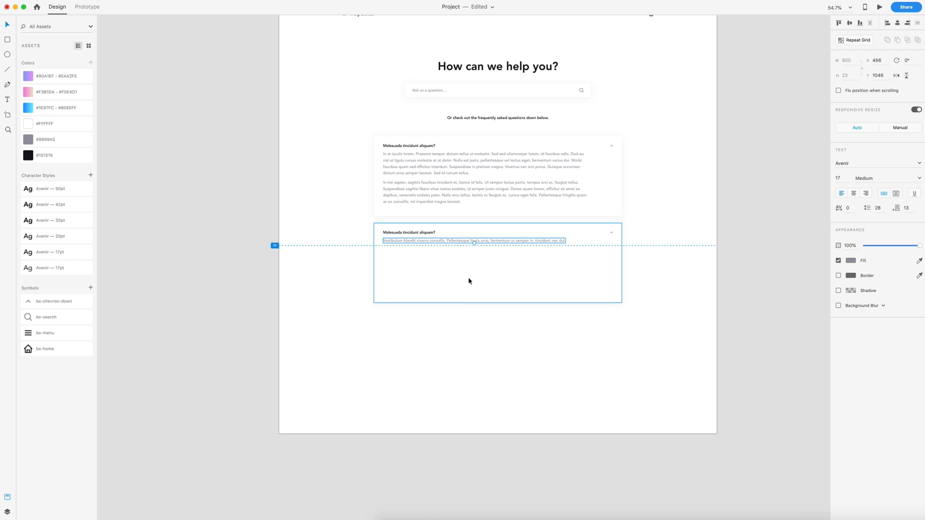
left_click(553, 265)
left_click(854, 74)
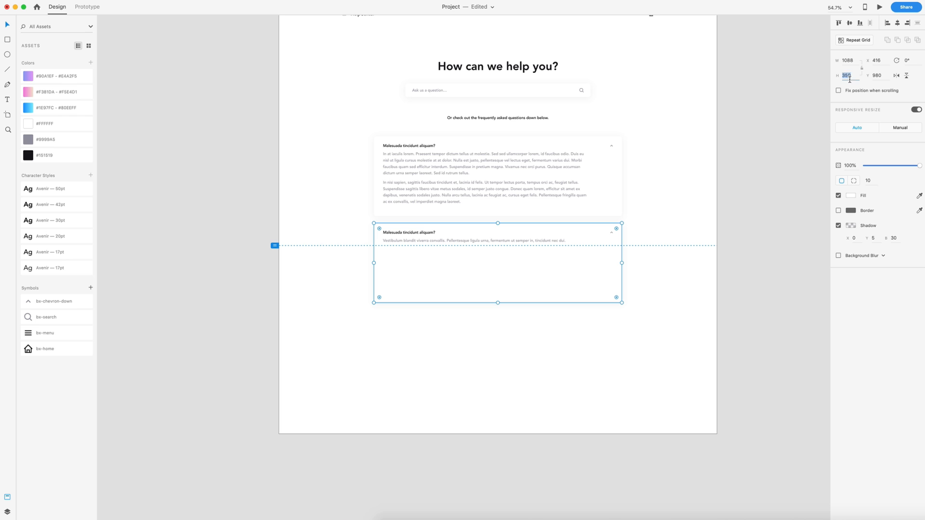
type("140")
key("Return")
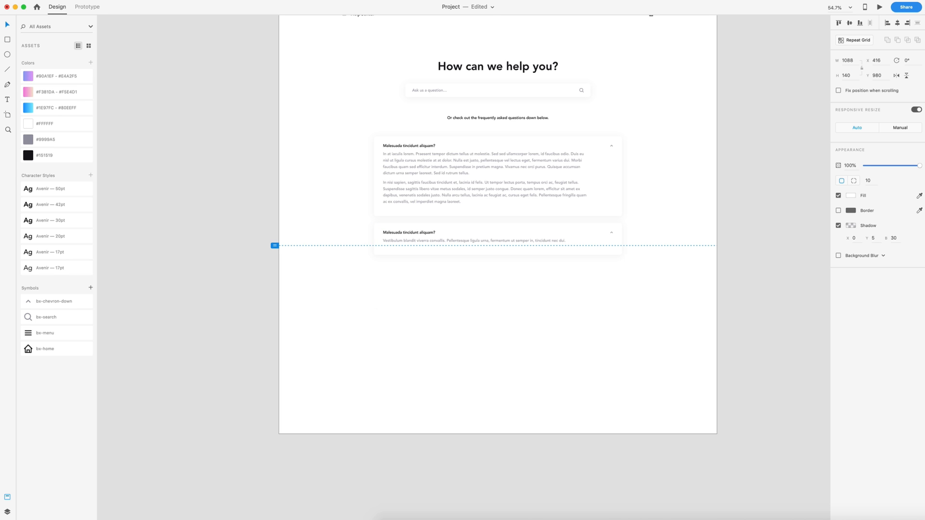
- Rotate the second card's chevron so it points downward
scroll(492, 235, "up", 5)
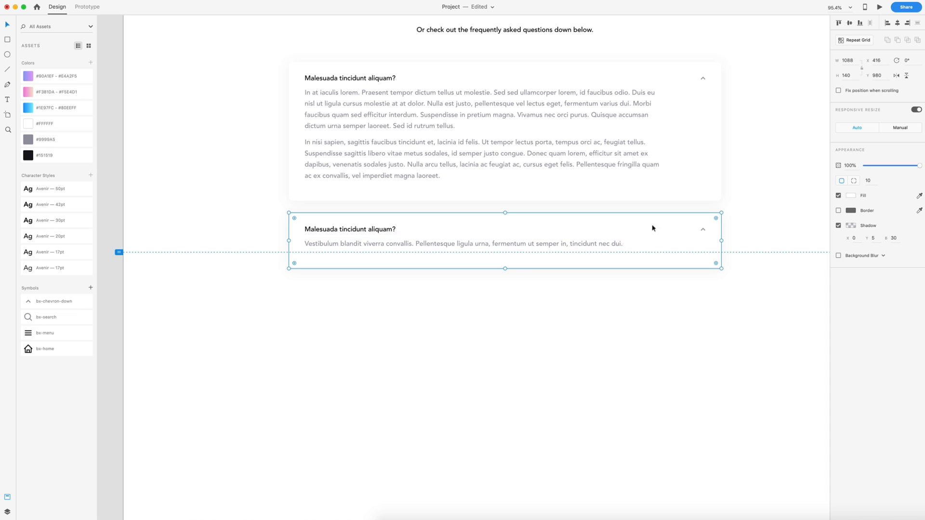
left_click(703, 230)
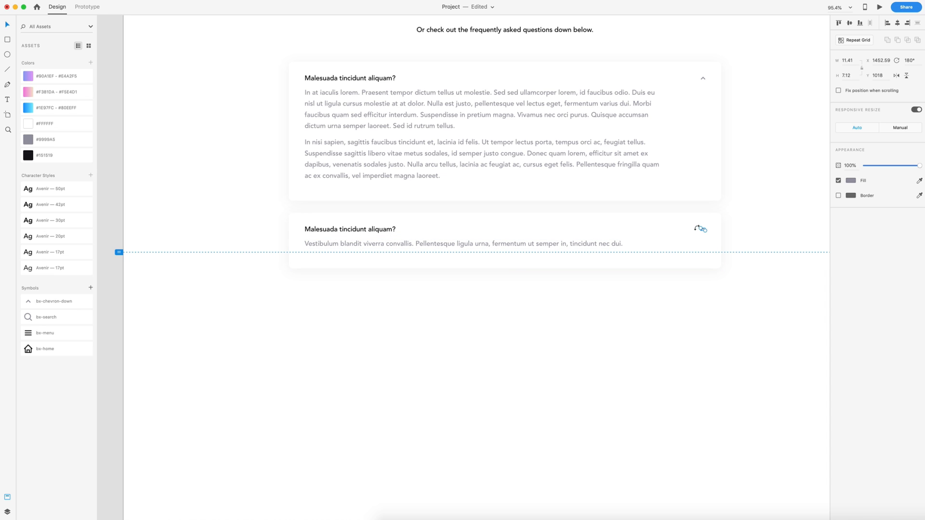
left_click_drag(697, 226, 723, 237)
left_click(738, 307)
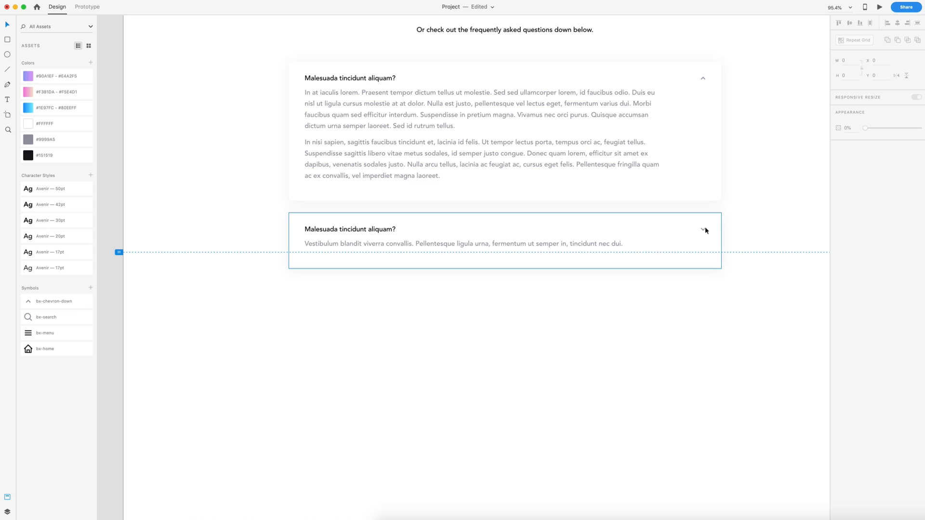
- Shorten the second card's answer and retitle it 'Aliquam faucibus odio nec commodo aliquam?'
double_click(595, 243)
double_click(608, 243)
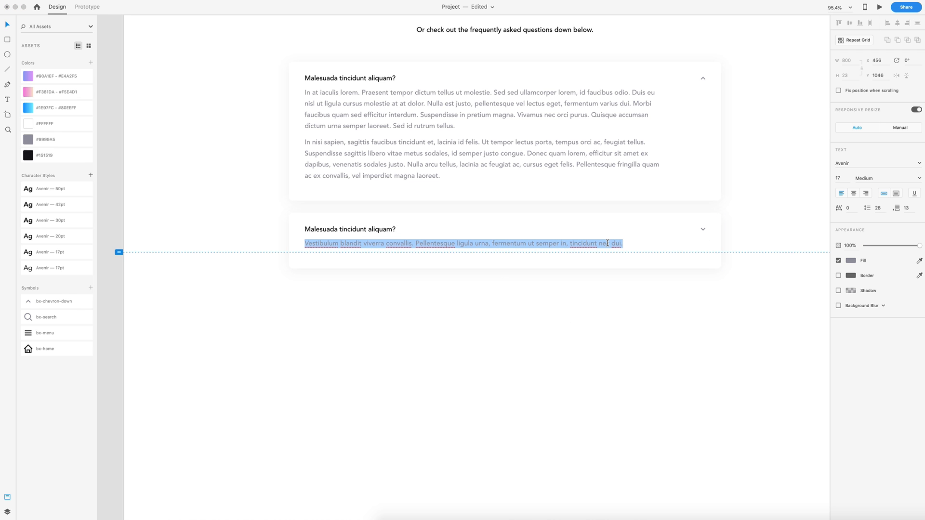
key("Right")
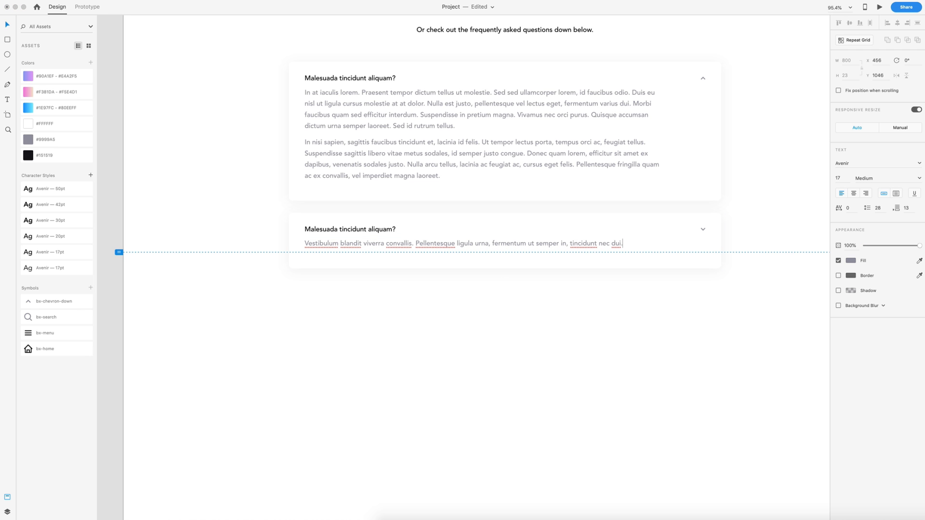
left_click(636, 314)
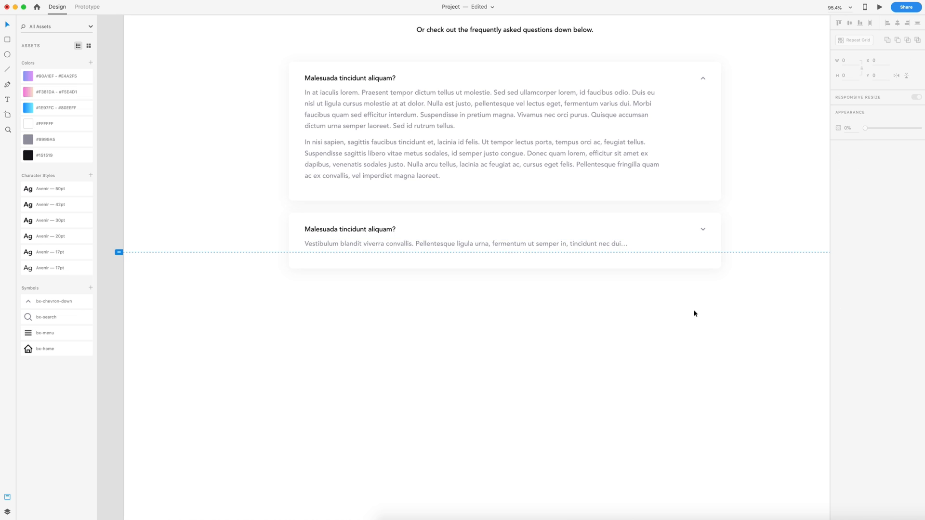
scroll(663, 278, "down", 5)
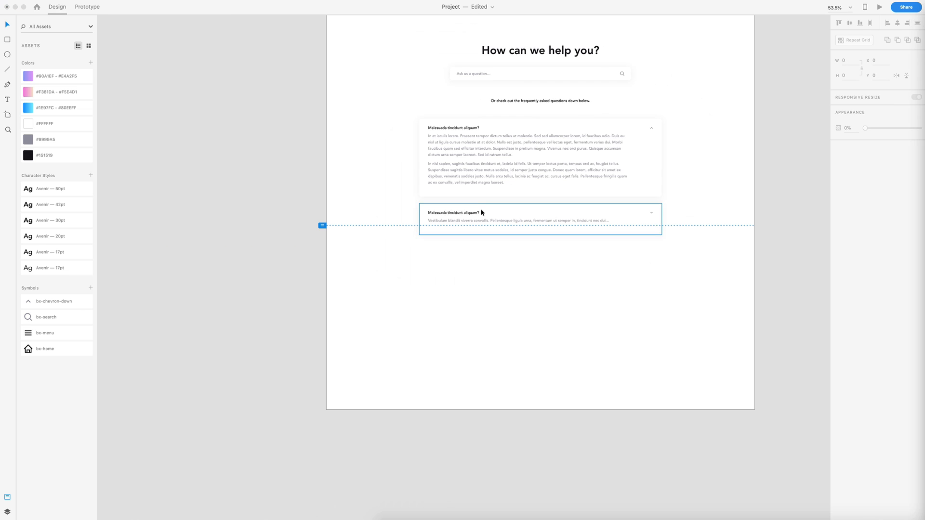
double_click(459, 213)
type("Aliquam faucibus odio nec commodo aliquam?")
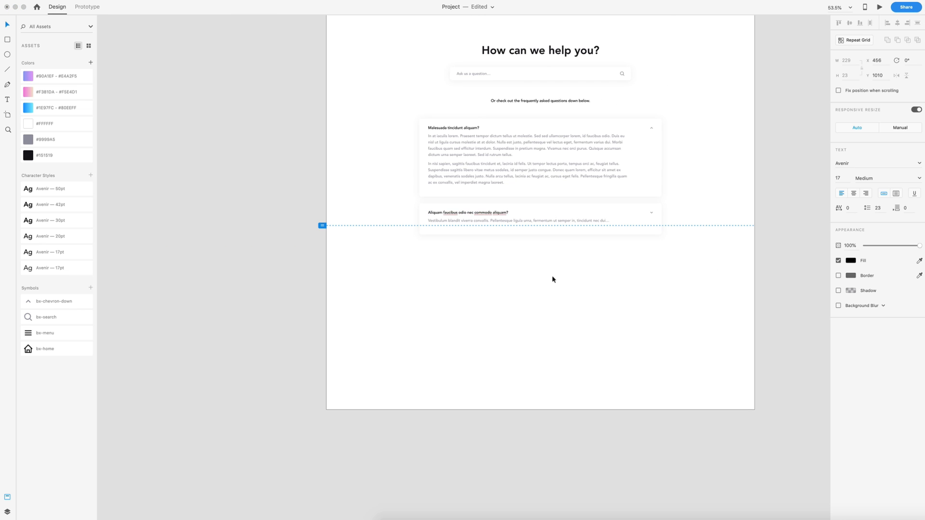
- Turn the second card into a Repeat Grid and extend it with a tighter gap
left_click(674, 267)
left_click_drag(712, 257, 393, 204)
left_click(847, 40)
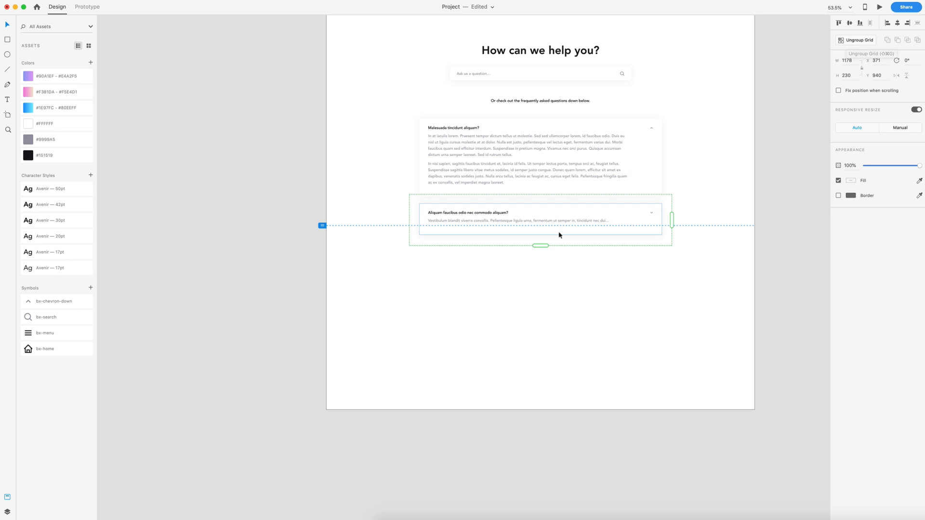
left_click_drag(544, 245, 540, 318)
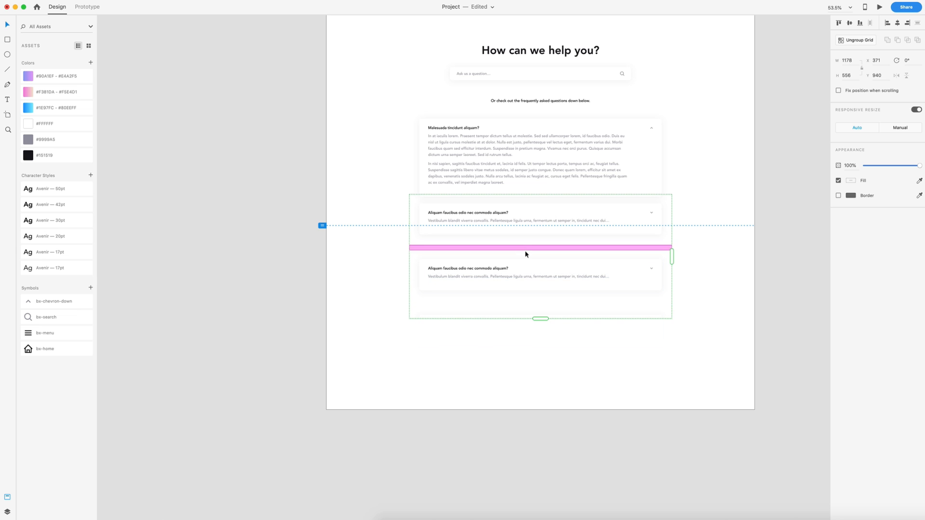
left_click_drag(525, 249, 525, 244)
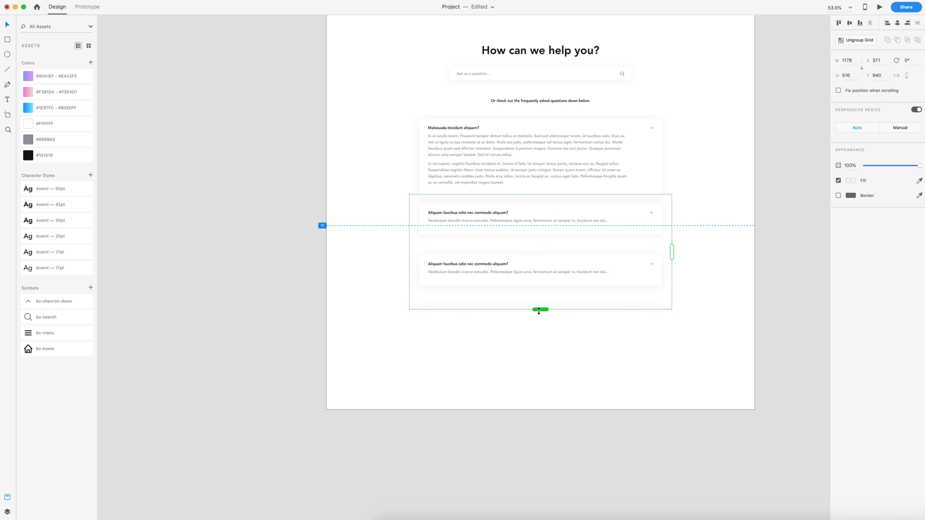
left_click_drag(539, 311, 551, 389)
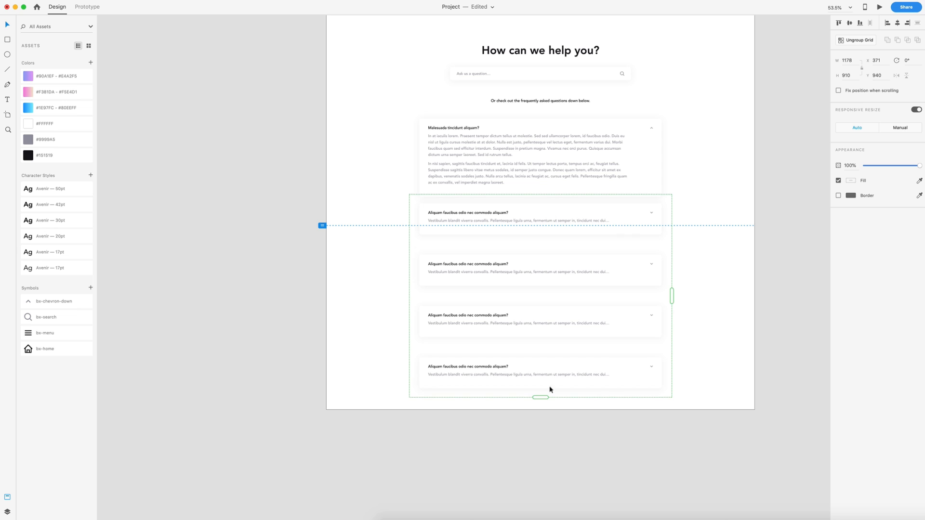
- Ungroup the grid into separate cards and respace them 40 px apart
left_click(856, 42)
left_click(706, 308)
left_click_drag(717, 288, 375, 268)
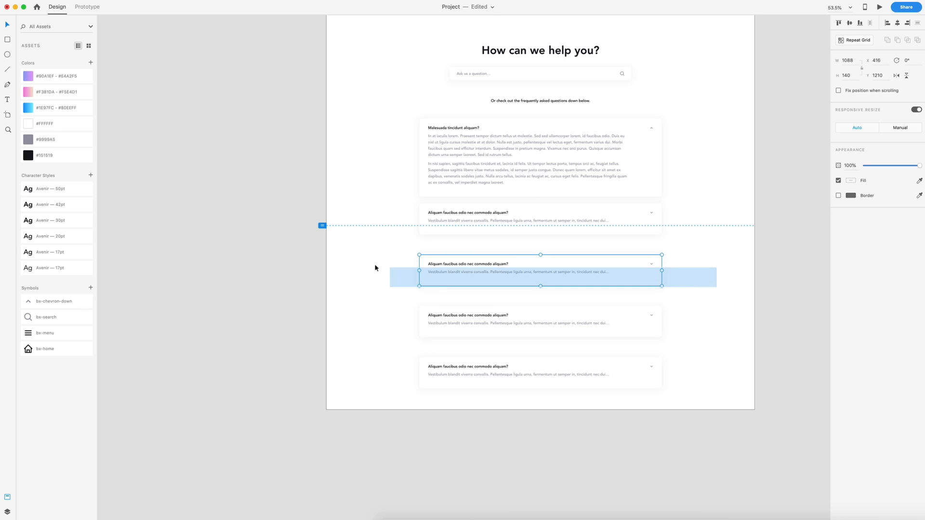
left_click_drag(519, 266, 572, 337)
left_click_drag(727, 371, 394, 229)
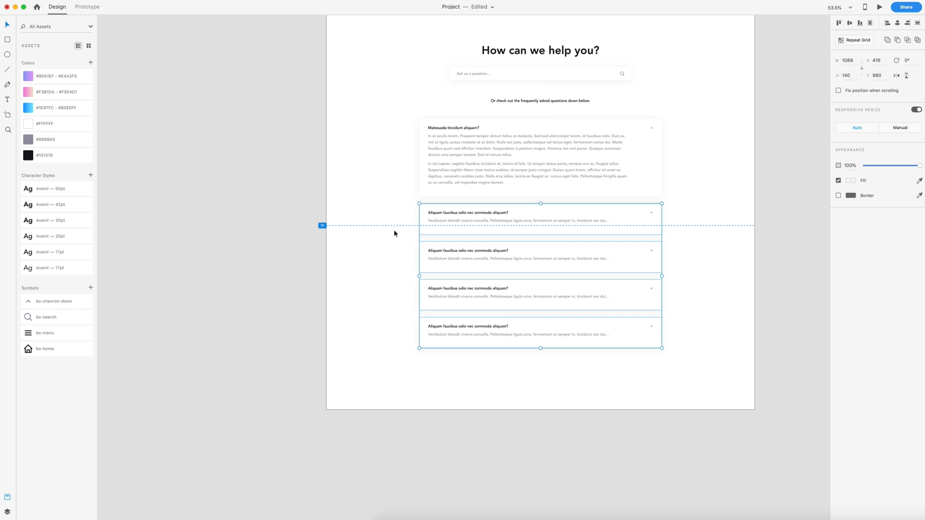
left_click(725, 275)
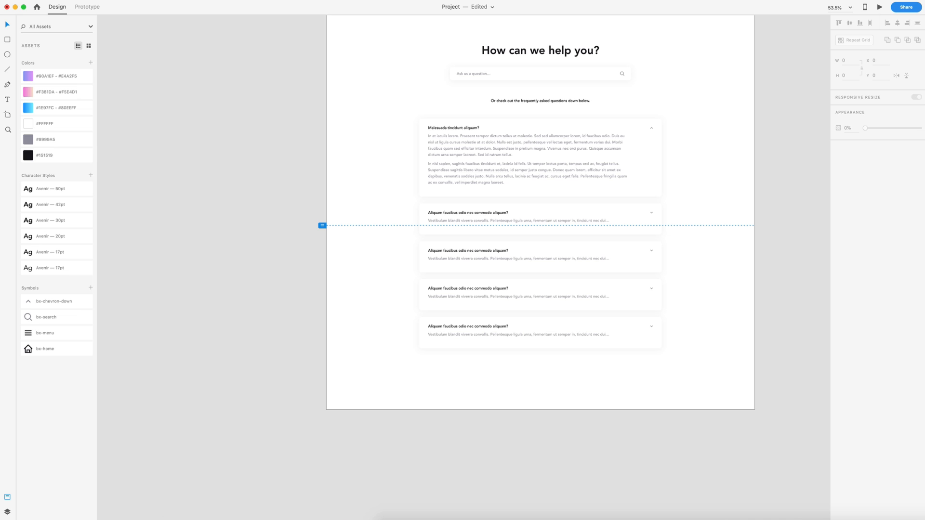
- Paste new questions into the third, fourth and fifth cards' headings
double_click(465, 251)
type("Porta fermentum malesuada tincidunt aliquam?")
double_click(463, 289)
type("Odio mollis enim?")
double_click(465, 327)
type("In consequat quam id sodales hendrerit eros mi molestie?")
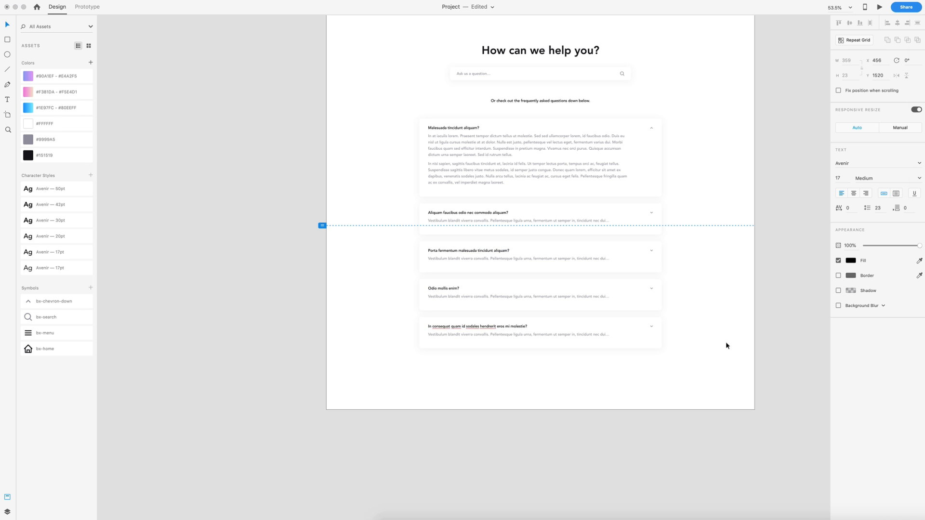
- Add a sixth card below titled 'Etiam facilisis ligula nec velit posuere egestas?'
left_click_drag(702, 377, 374, 319)
left_click_drag(566, 324, 559, 354)
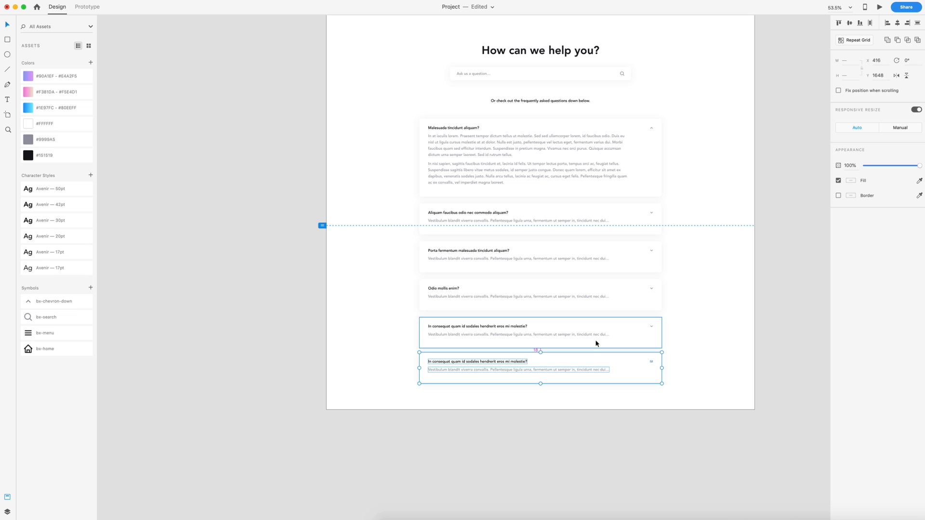
key("Down")
key("Down")
key("Down")
key("Down")
key("Down")
key("Down")
key("Down")
key("Down")
key("Down")
key("Down")
key("Down")
key("Down")
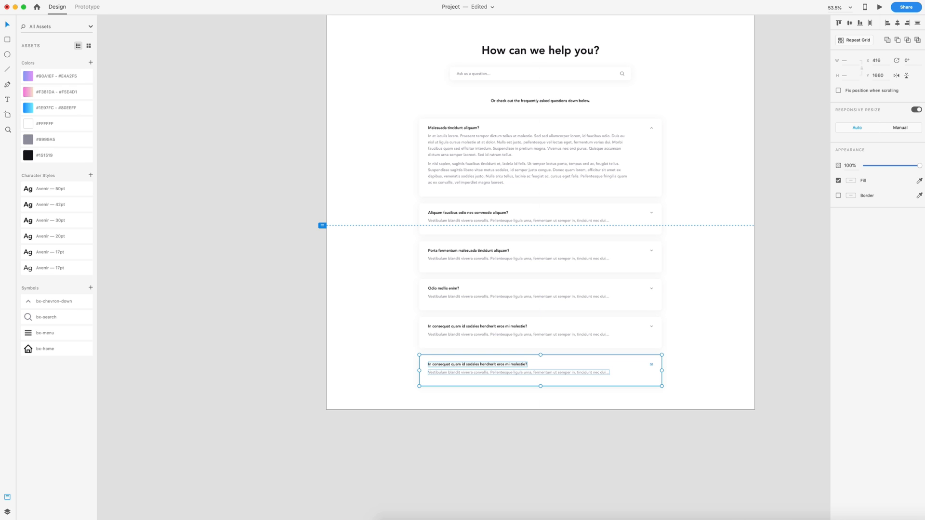
double_click(450, 366)
type("Etiam facilisis ligula nec velit posuere egestas?")
left_click(716, 335)
- Make the artboard taller by dragging its bottom edge down
left_click(716, 334)
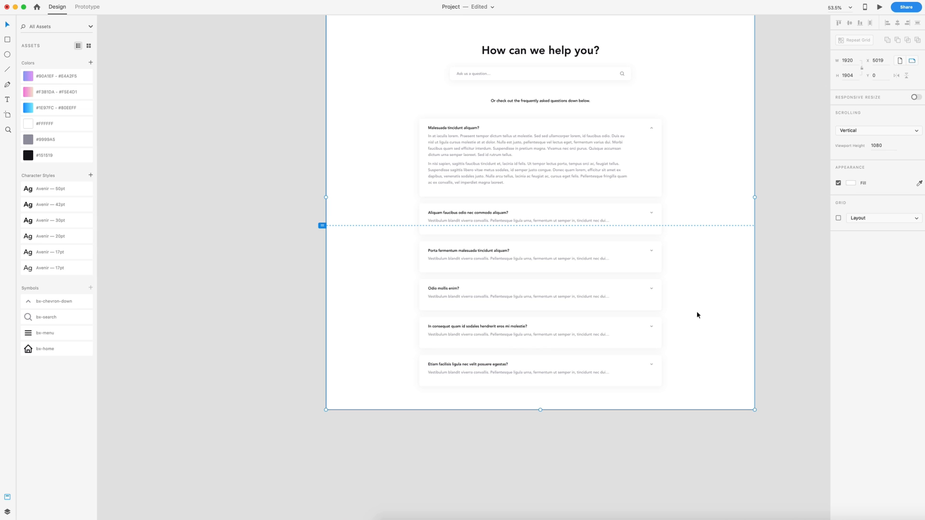
scroll(492, 196, "down", 1)
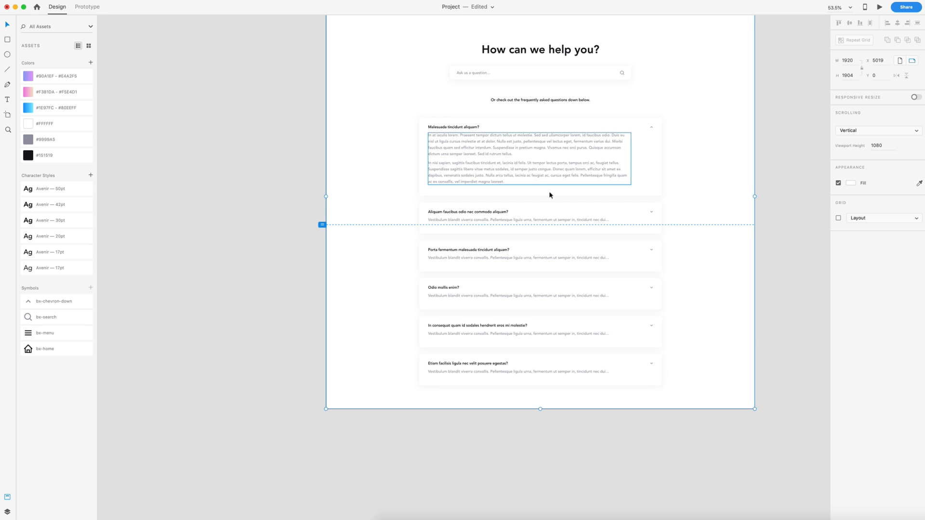
scroll(659, 221, "up", 4)
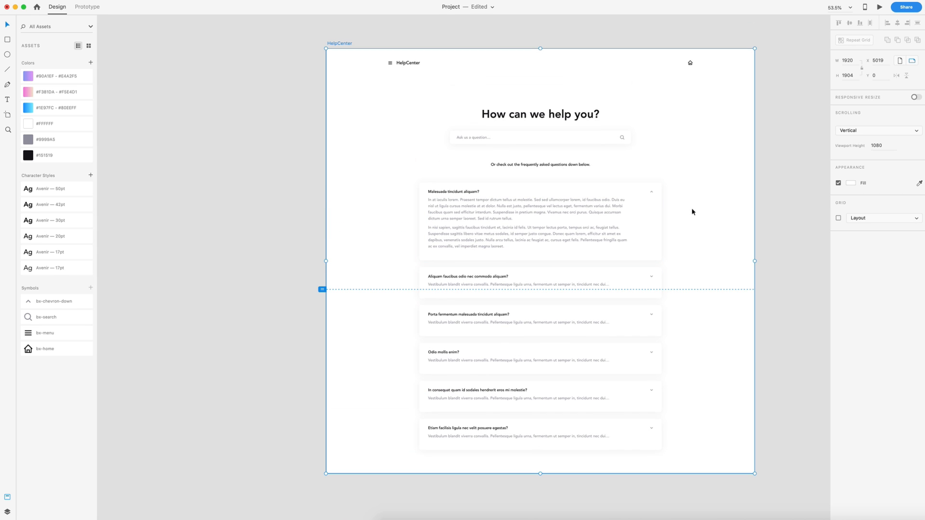
scroll(692, 212, "down", 2)
scroll(687, 193, "down", 3)
scroll(691, 204, "down", 4)
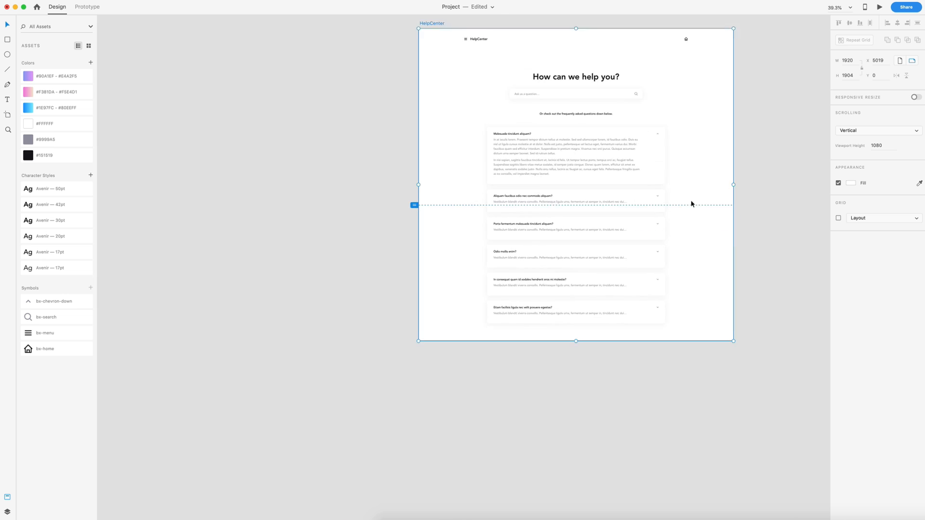
left_click(689, 256)
left_click(571, 305)
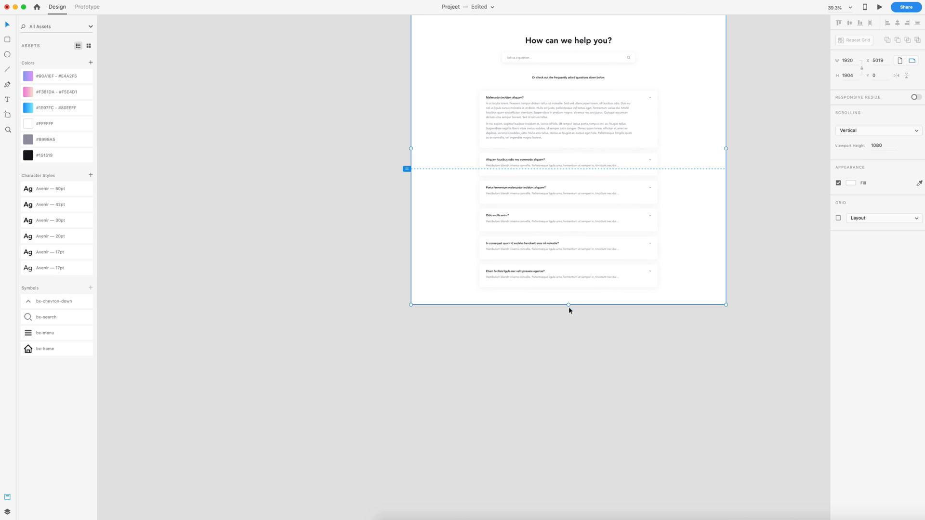
left_click_drag(569, 306, 587, 451)
- Add the text 'Can't find what you are looking for?' in the Avenir 42pt character style
left_click(631, 396)
scroll(631, 392, "down", 2)
key("t")
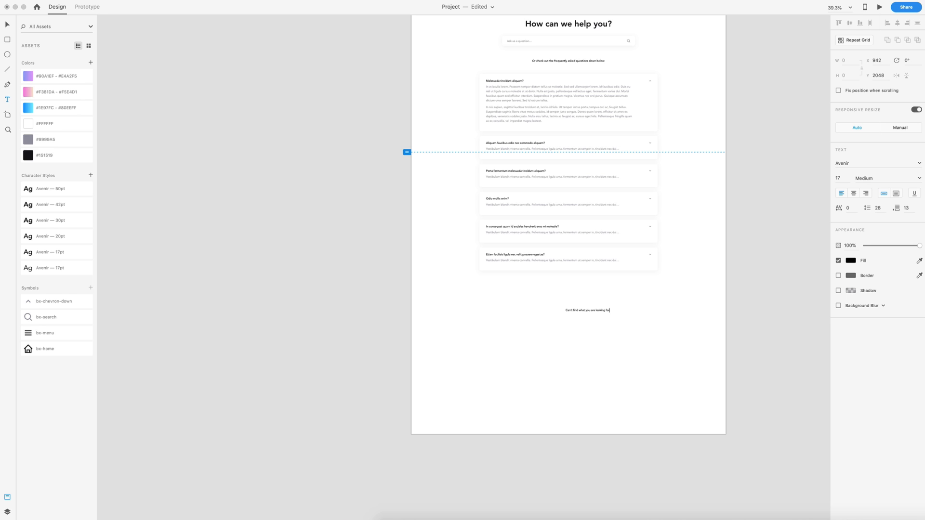
left_click(5, 27)
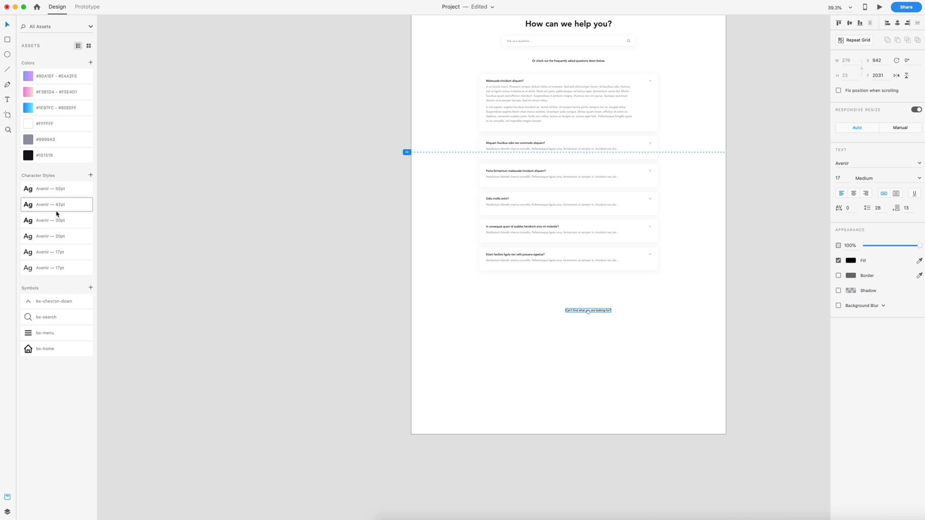
left_click(49, 206)
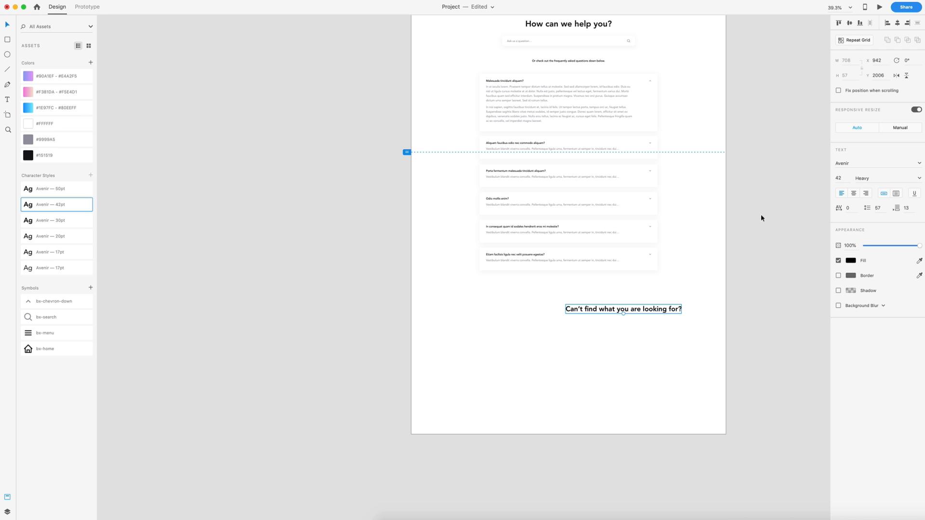
- Break the heading onto two lines before 'are' and centre-align it
double_click(647, 309)
left_click(635, 311)
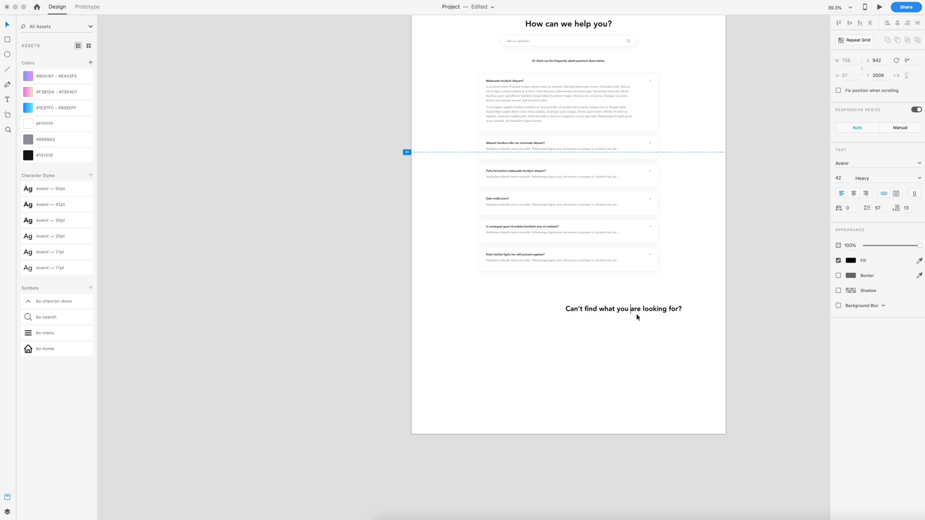
key("Return")
left_click(7, 24)
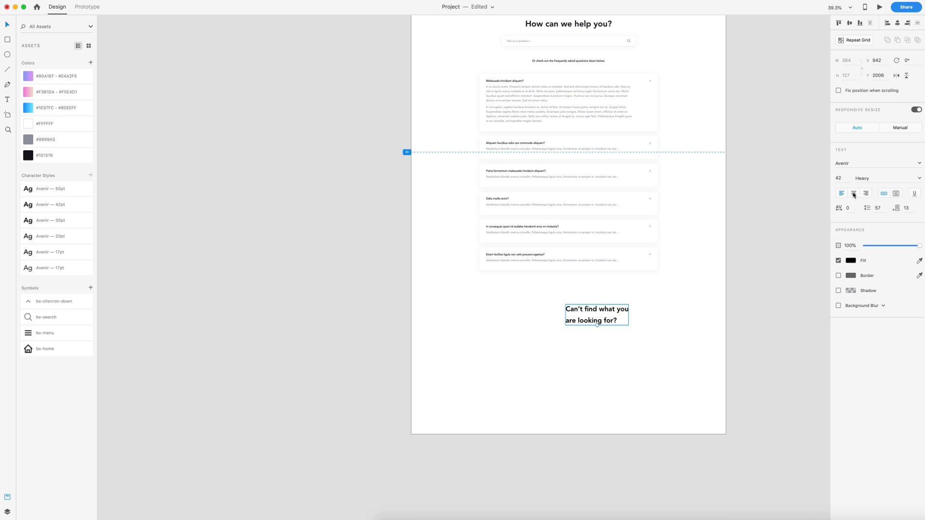
left_click(854, 194)
- Centre the heading horizontally on the artboard and nudge it down below the cards
left_click_drag(605, 308, 577, 315)
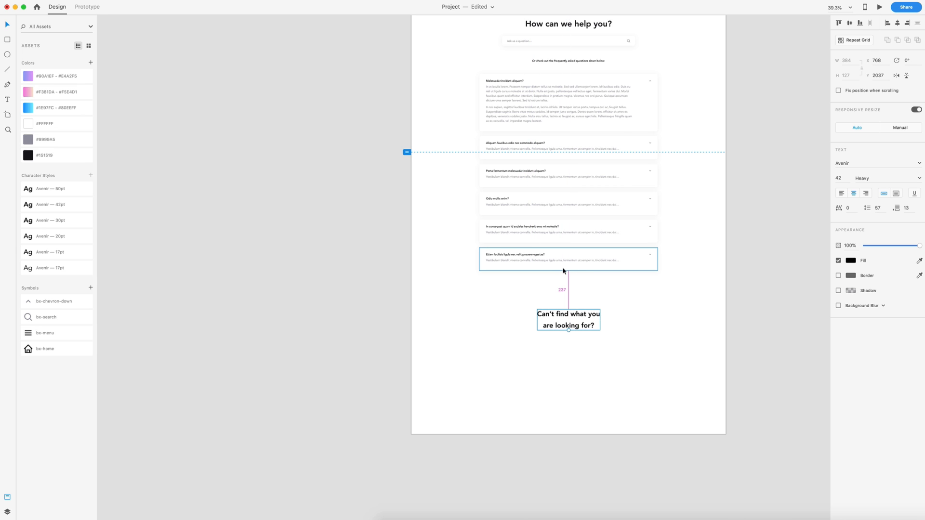
key("Down")
key("Down")
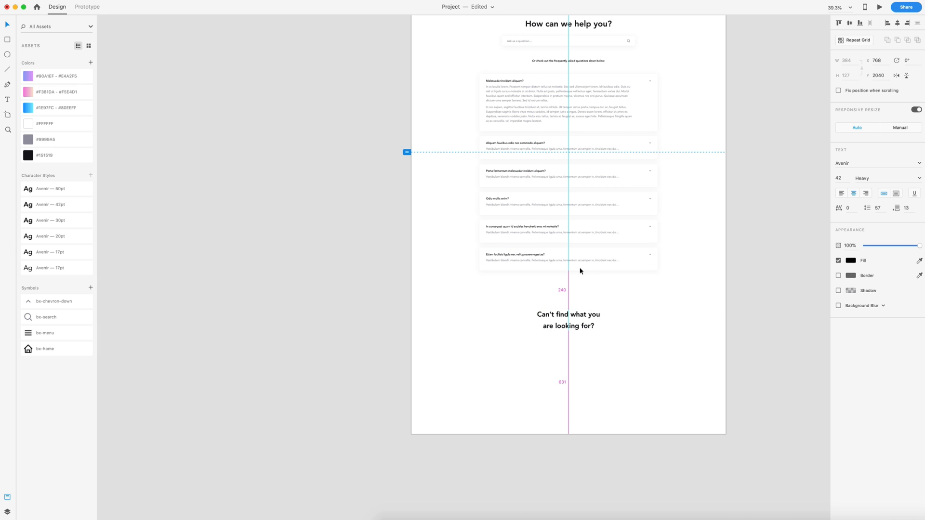
key("shift+Down")
key("shift+Down")
scroll(595, 269, "up", 3)
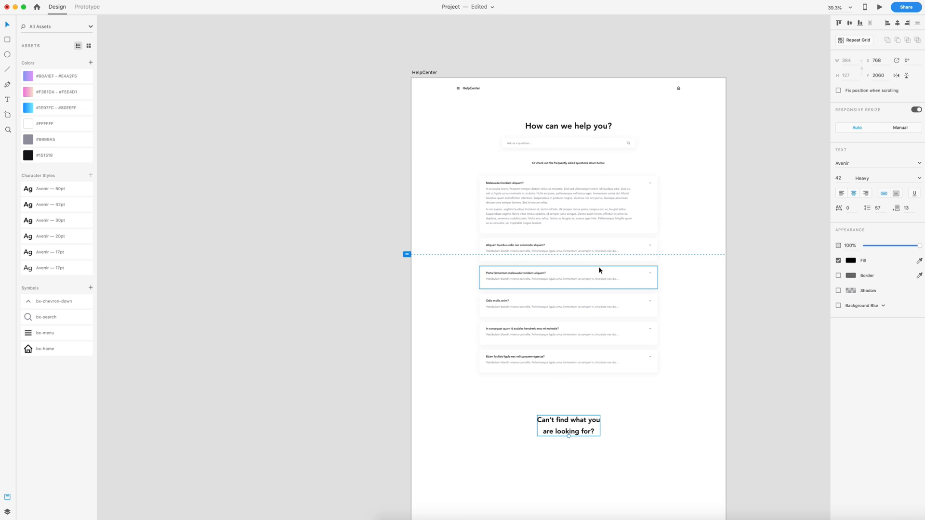
left_click(568, 126)
- Copy the subtitle to just below the 'Can't find what you are looking for?' heading
scroll(568, 88, "down", 2)
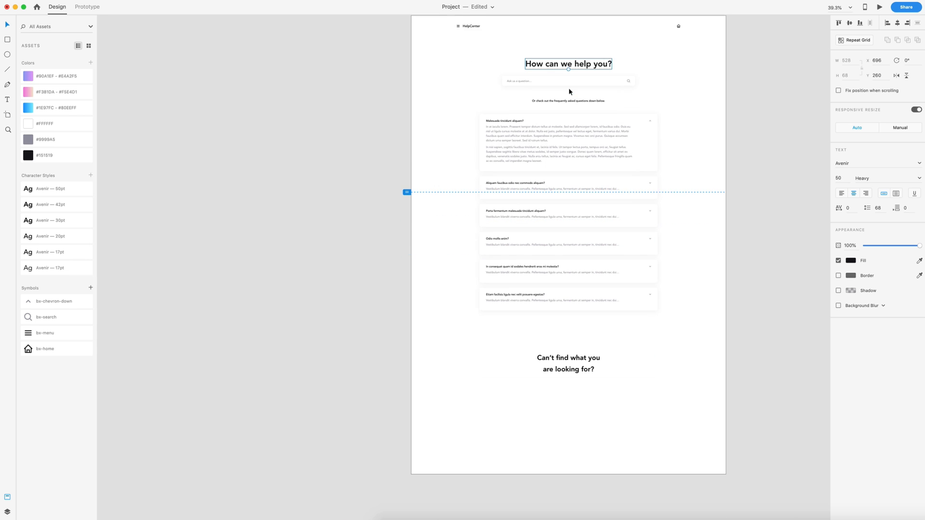
left_click(568, 100)
scroll(569, 296, "down", 3)
scroll(568, 297, "up", 4)
left_click_drag(580, 119, 578, 403)
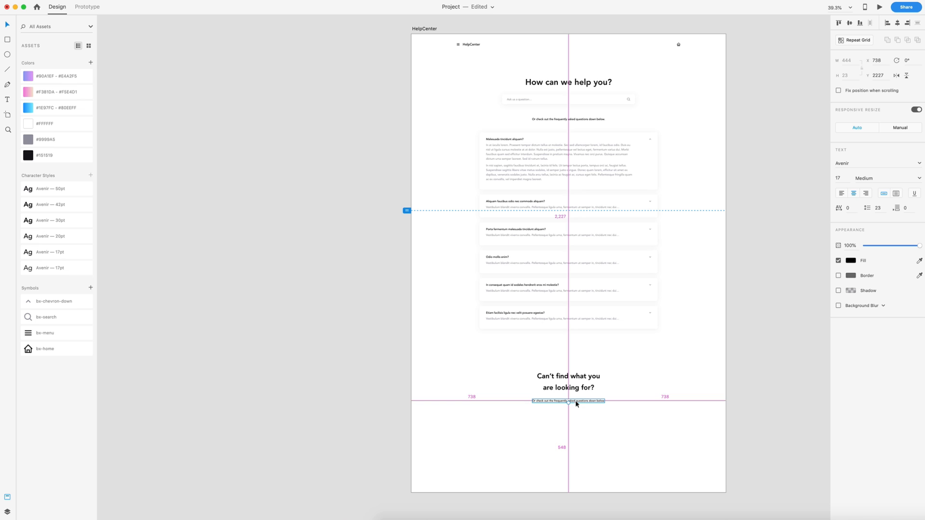
left_click(565, 425)
scroll(561, 415, "up", 5)
left_click_drag(631, 386, 629, 374)
- Replace the copied subtitle with pasted Lorem ipsum text in a fixed-width text box
double_click(626, 370)
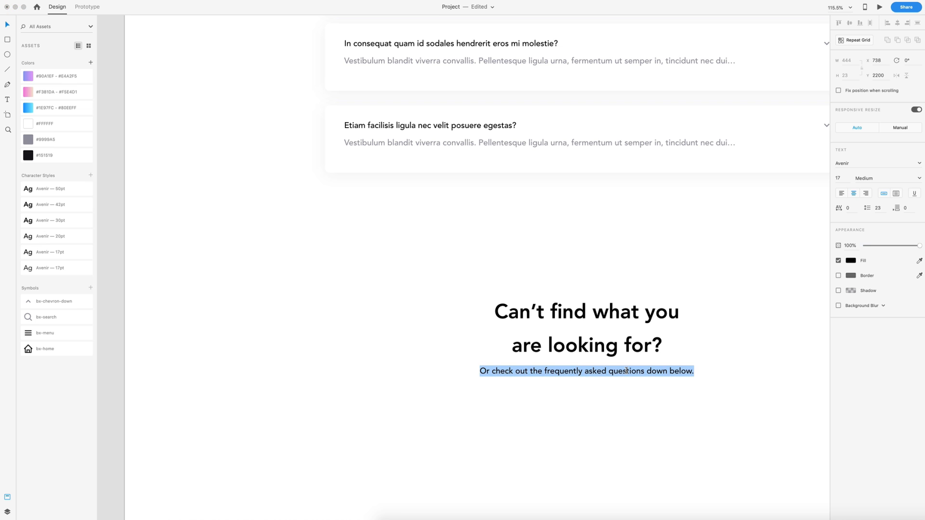
type("Lorem ipsum dolor sit amet, consectetur adipiscing elit. Nunc quis risus mi. Ut placerat quam lectus. Curabitur dictum.")
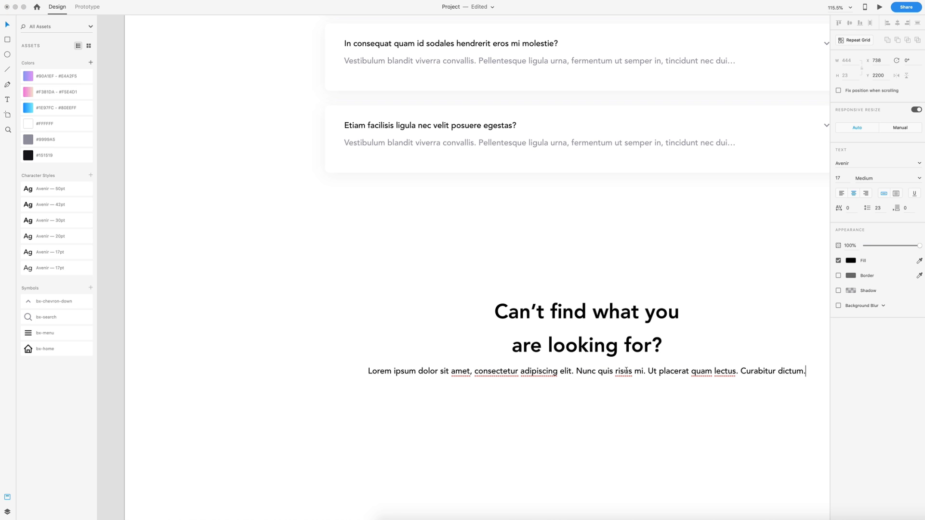
left_click(886, 195)
key("Escape")
- Turn on the layout grid for the Help Center artboard
scroll(696, 432, "down", 5, "ctrl")
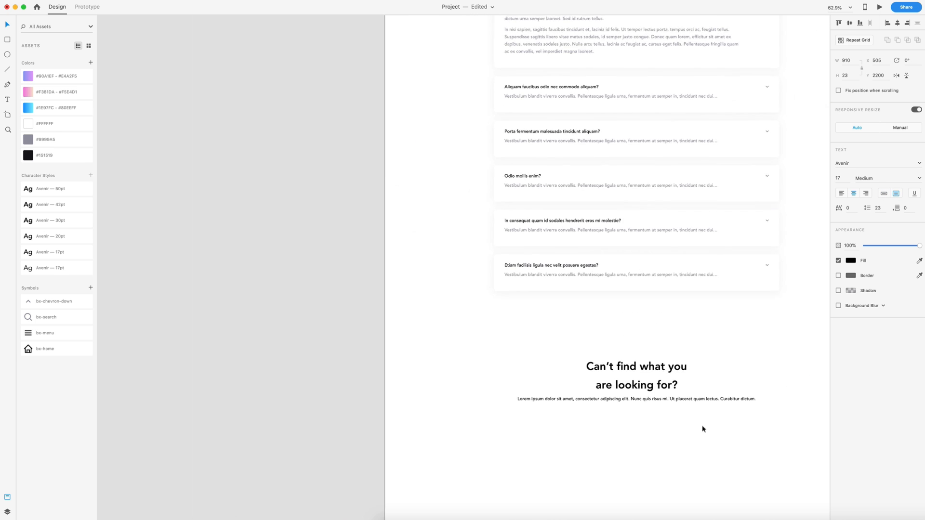
scroll(702, 426, "right", 3)
scroll(702, 426, "down", 2)
double_click(676, 404)
left_click(839, 217)
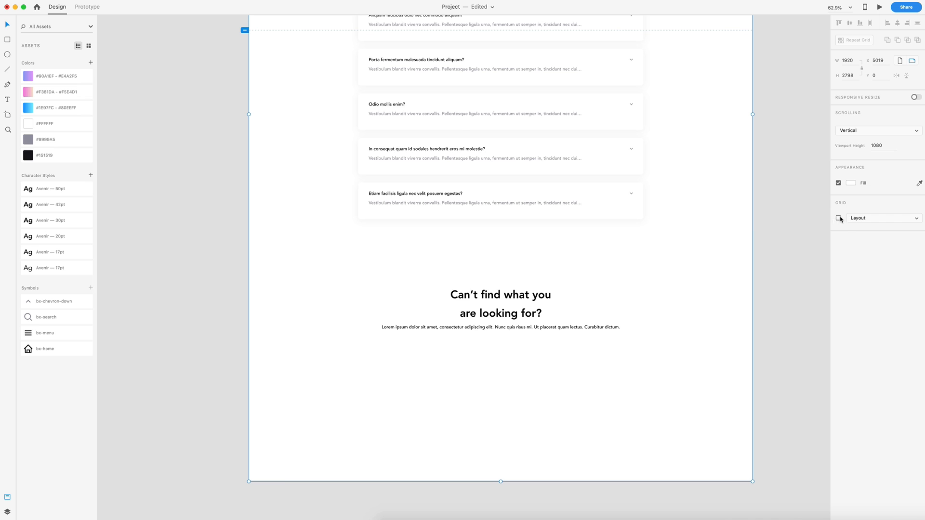
- Narrow the Lorem ipsum paragraph to about 536 wide, centred and wrapped onto two lines
left_click(619, 328)
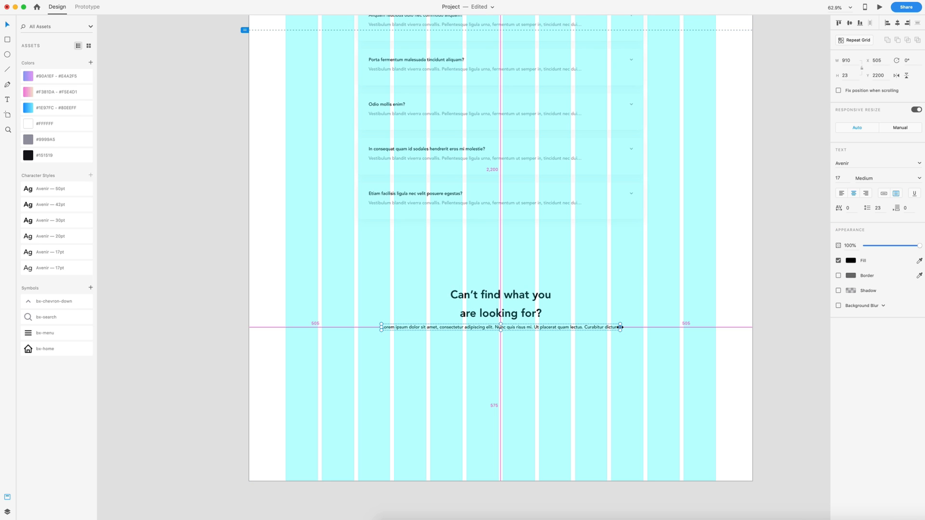
left_click_drag(621, 327, 572, 328)
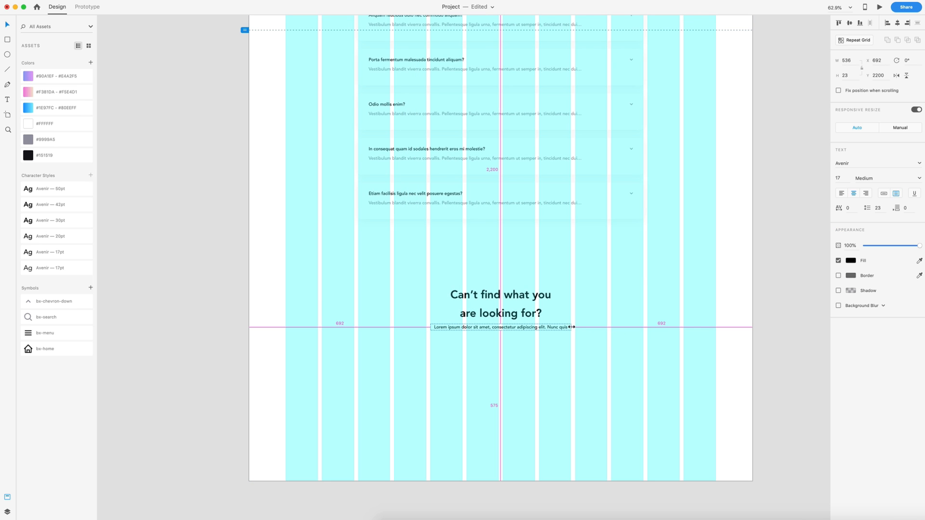
left_click_drag(500, 331, 501, 336)
left_click(567, 372)
- Colour the Lorem ipsum paragraph grey with the #9999A5 swatch
scroll(568, 371, "down", 2)
scroll(568, 371, "left", 2)
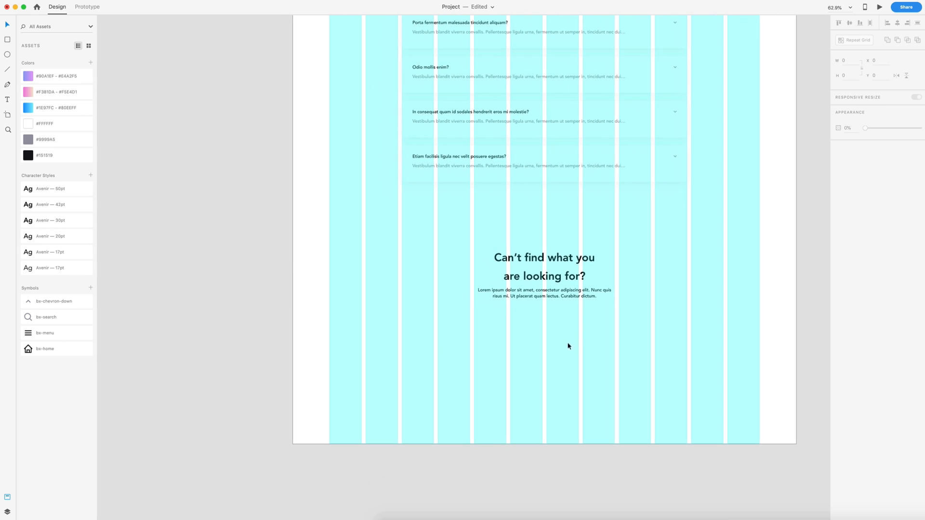
left_click(562, 296)
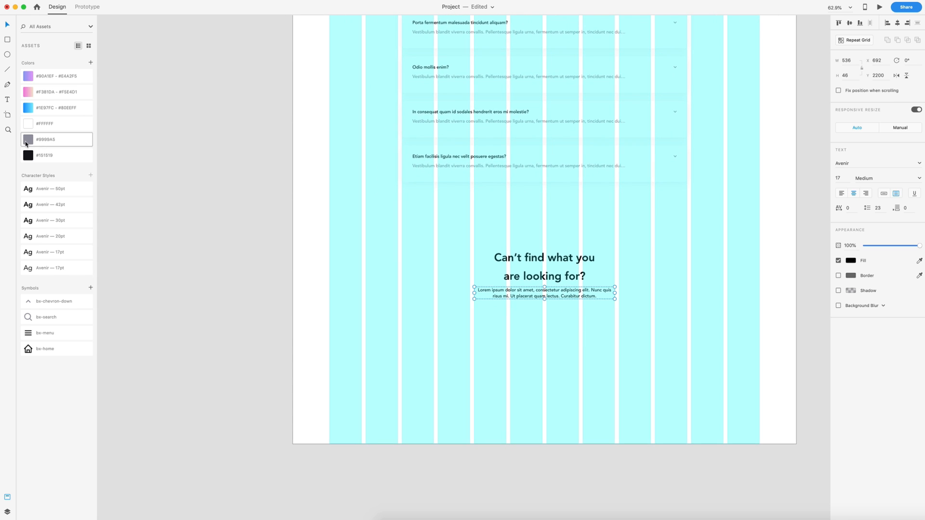
left_click(72, 139)
left_click(624, 340)
- Draw a 180 × 60 rectangle below the paragraph for the button
scroll(689, 328, "up", 1)
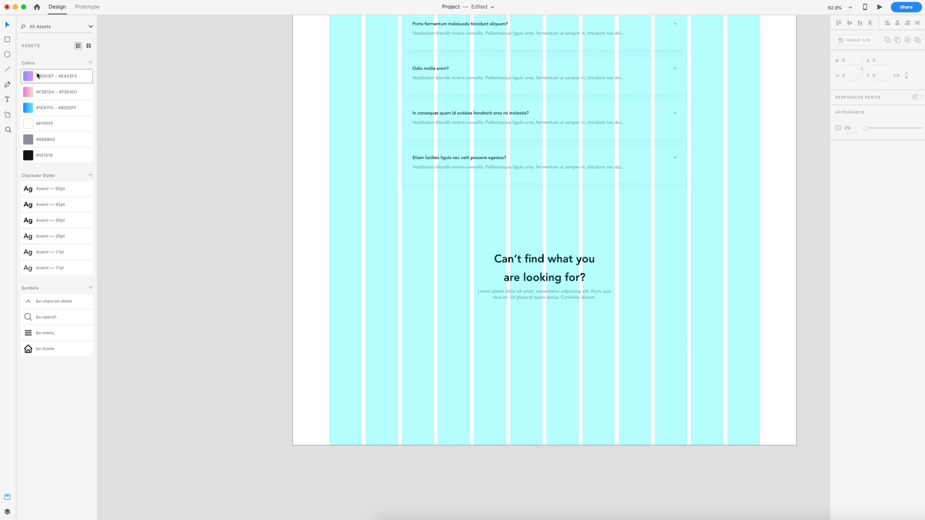
key("r")
left_click_drag(511, 323, 579, 347)
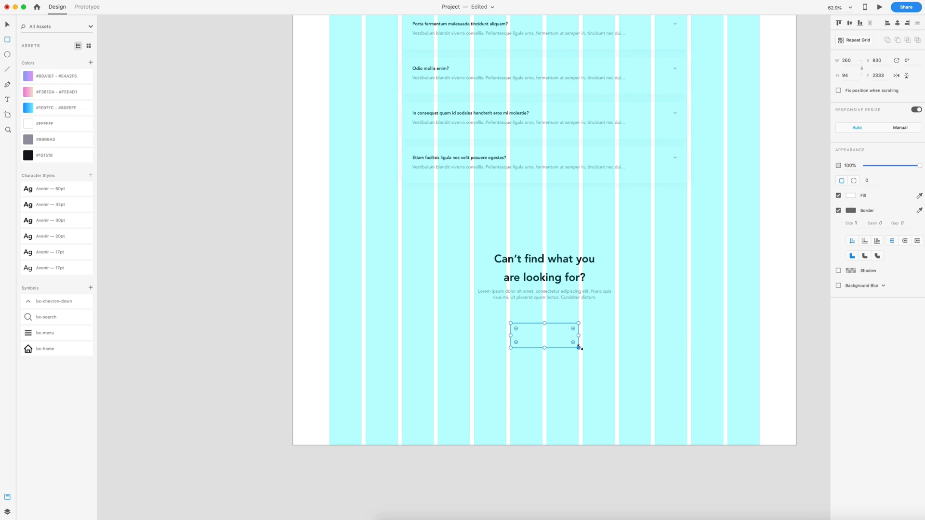
left_click(846, 77)
type("60")
key("Return")
left_click(852, 62)
type("18")
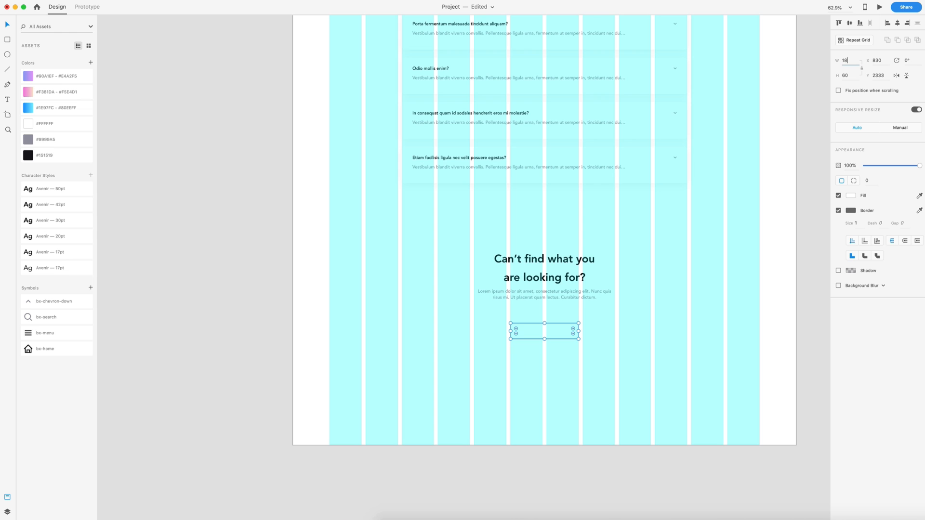
type("0")
key("Return")
- Centre the rectangle under the paragraph with 5 corner radius, no border and #151519 fill
left_click(545, 324)
scroll(545, 320, "up", 5)
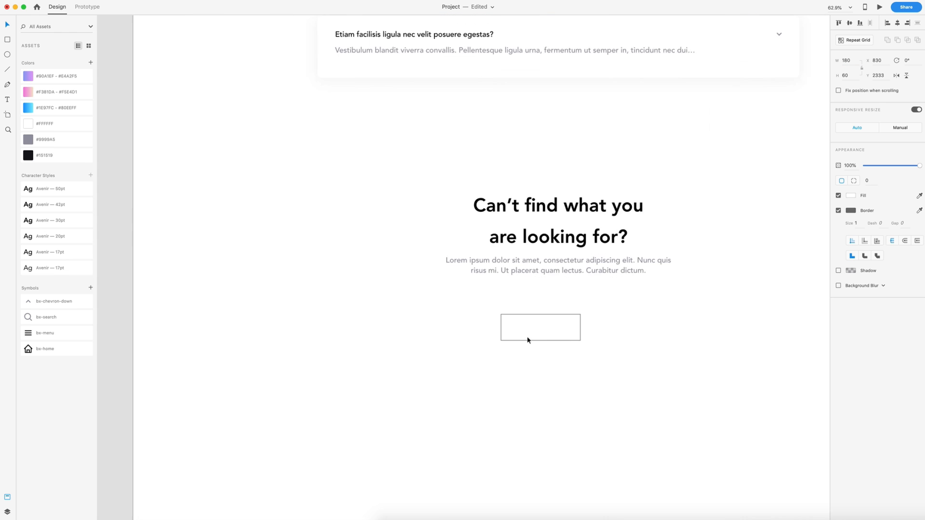
left_click_drag(549, 318, 568, 299)
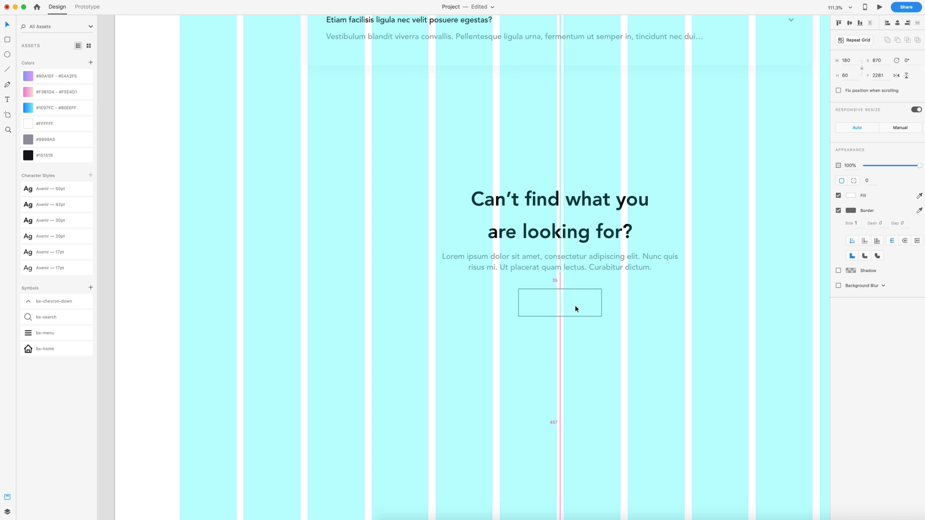
key("Up")
key("Up")
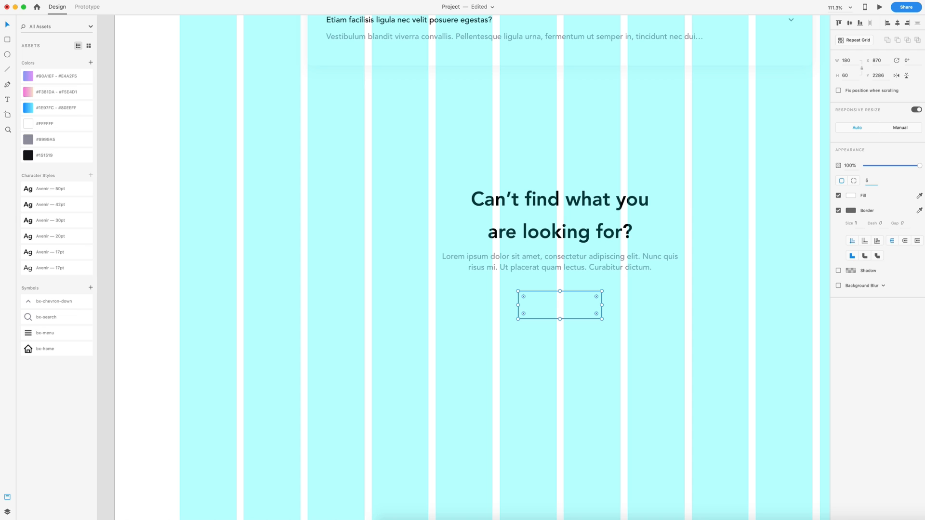
key("Return")
left_click(837, 211)
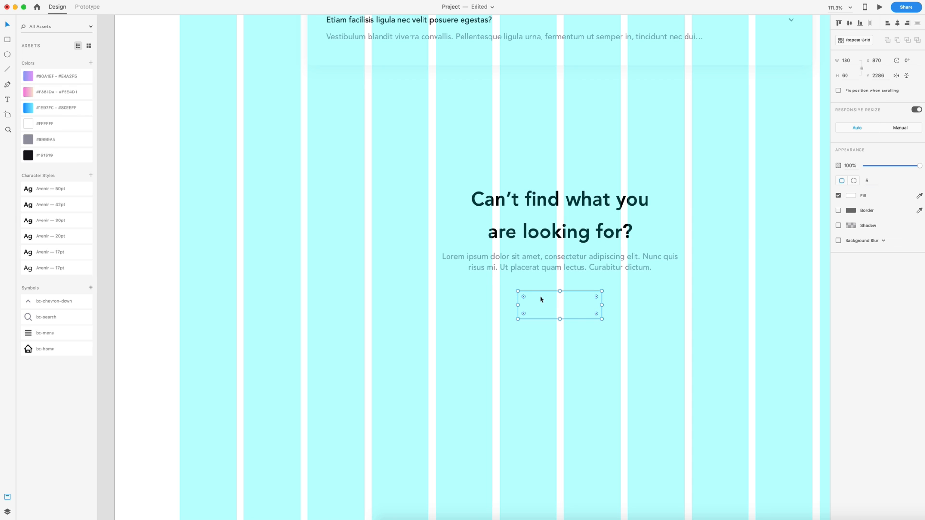
left_click(28, 155)
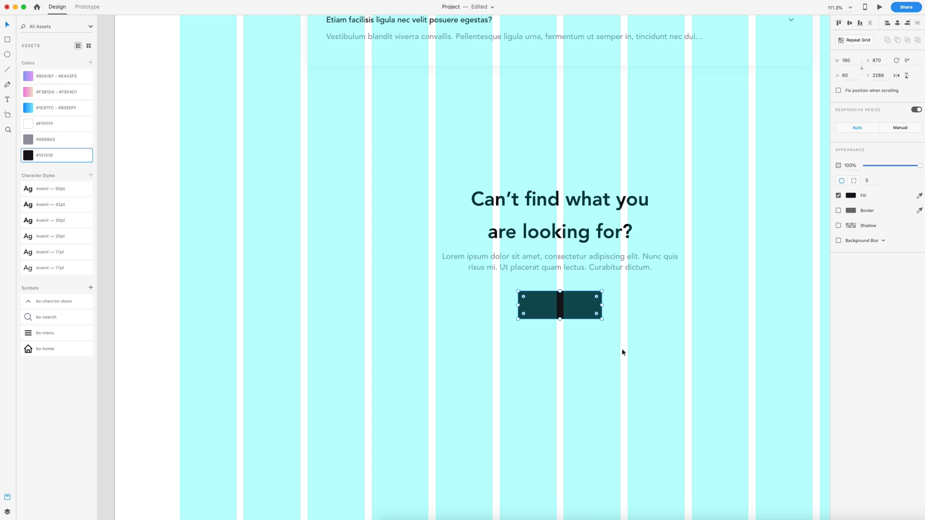
- Add a white Avenir 17pt 'Email Us' label centred on the dark button
left_click(628, 350)
left_click(557, 306)
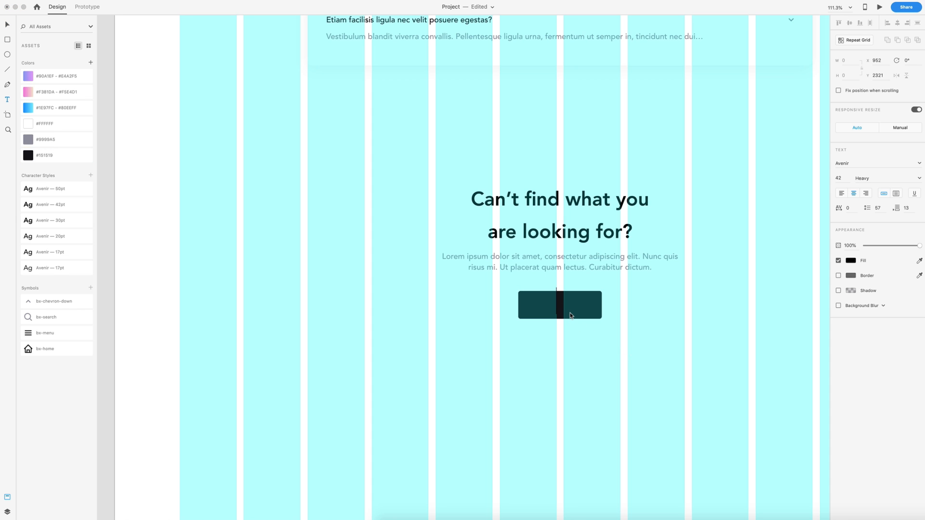
type("Email Us")
left_click(7, 24)
left_click(42, 254)
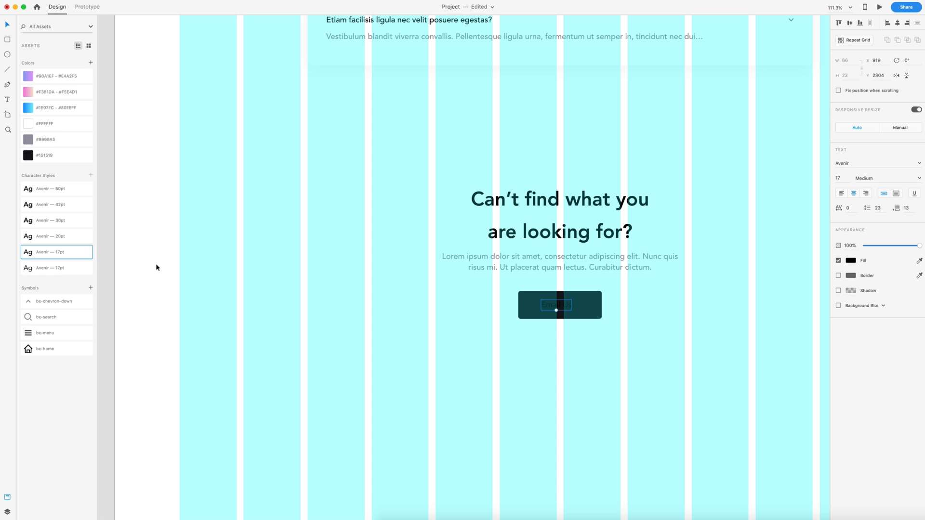
left_click(30, 124)
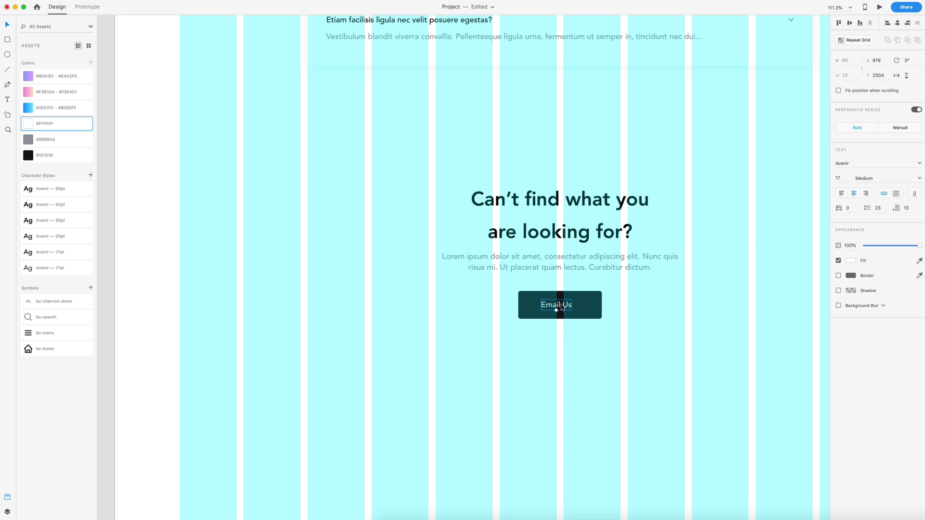
left_click_drag(554, 304, 558, 305)
left_click_drag(600, 338, 506, 289)
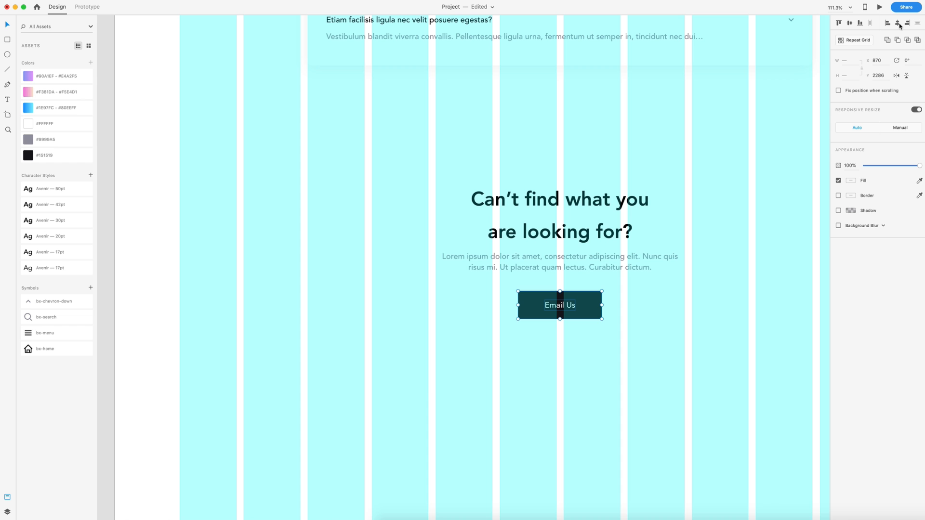
left_click(659, 331)
- Save the project
key("super+s")
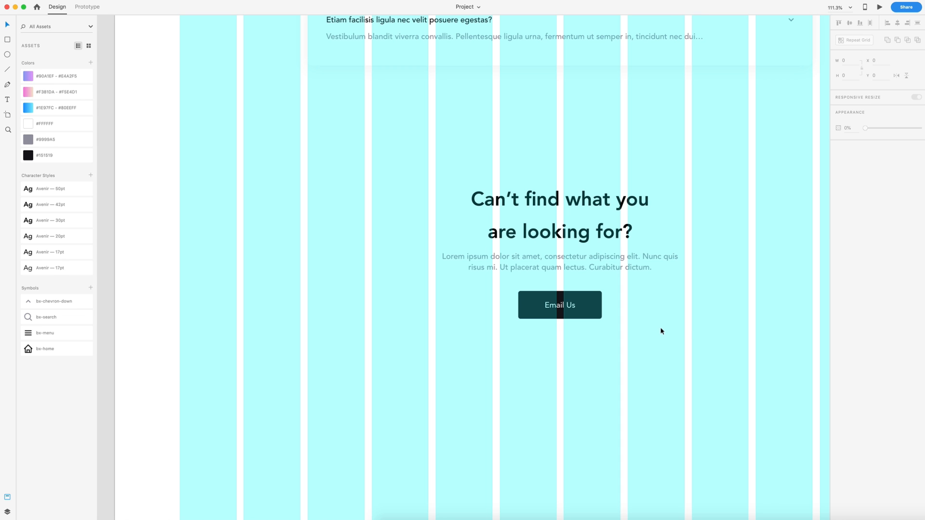
scroll(661, 332, "down", 5)
scroll(661, 332, "right", 2)
scroll(661, 331, "down", 2)
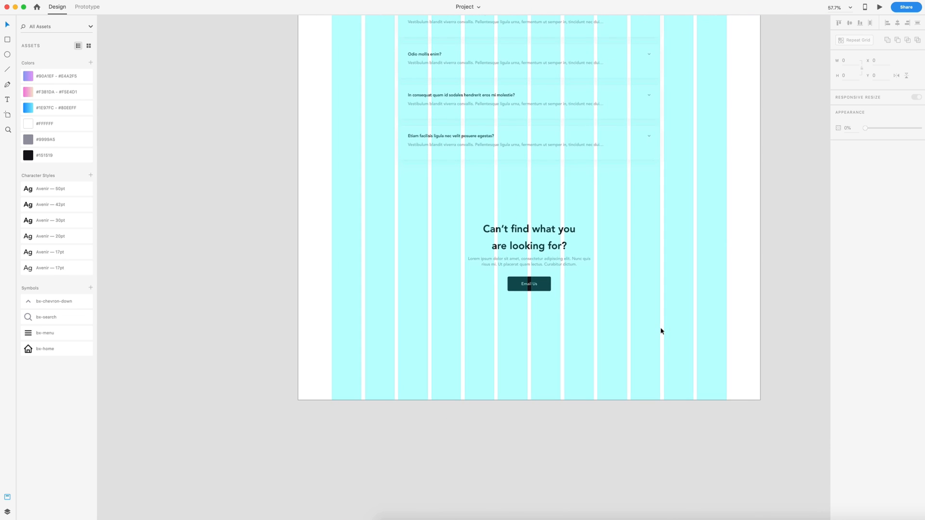
- Drag the artboard's bottom edge up to leave a short margin below the Email Us button
left_click(551, 272)
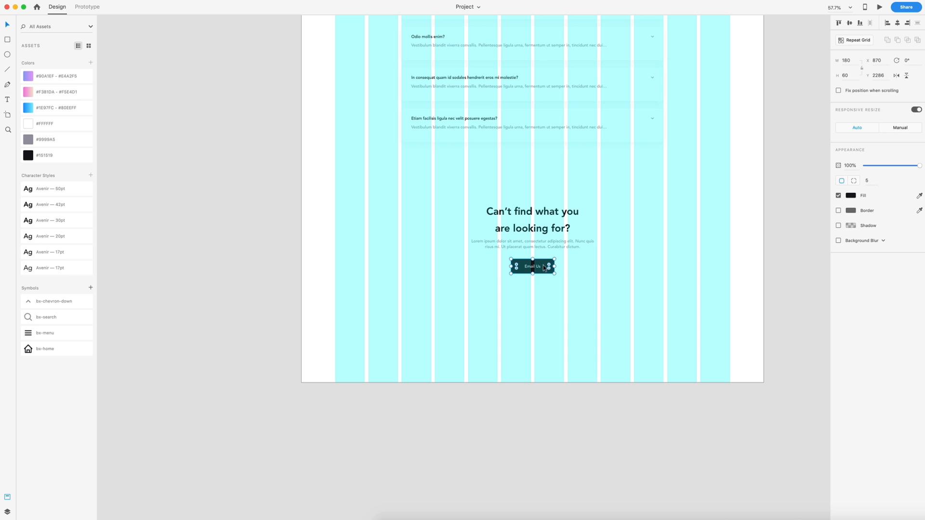
key("alt")
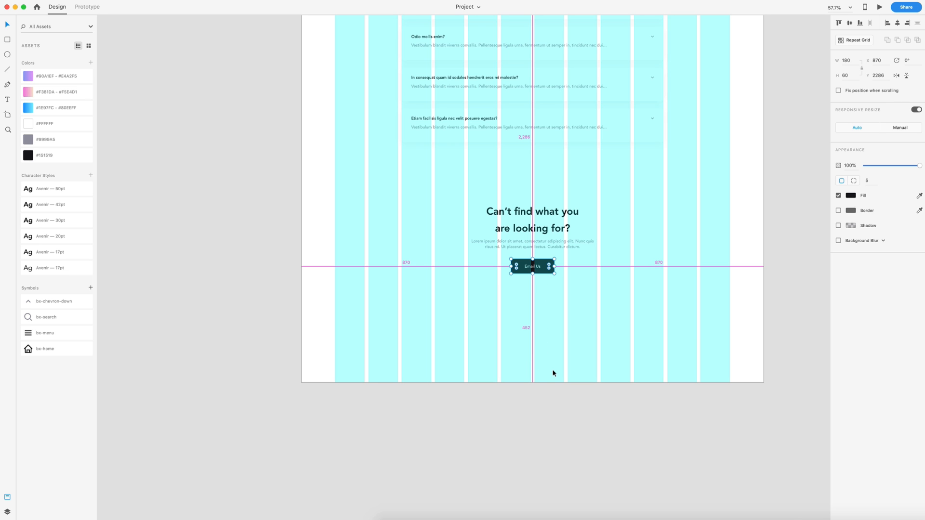
left_click(533, 381)
left_click_drag(533, 381, 532, 346)
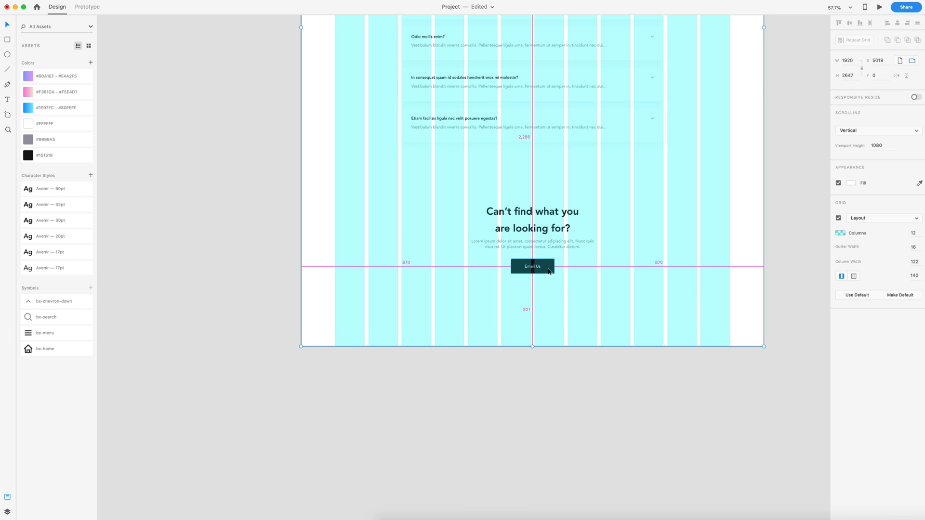
left_click(576, 381)
scroll(576, 381, "up", 3)
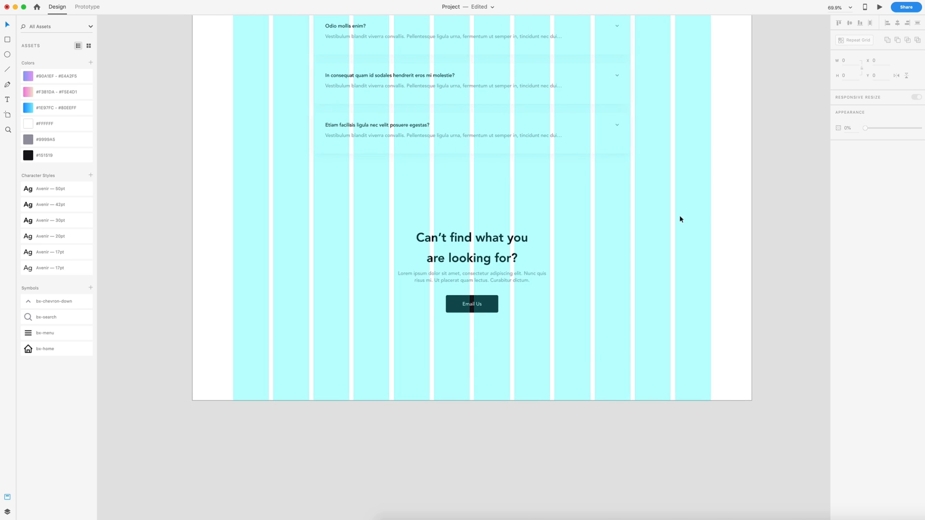
scroll(592, 352, "up", 2)
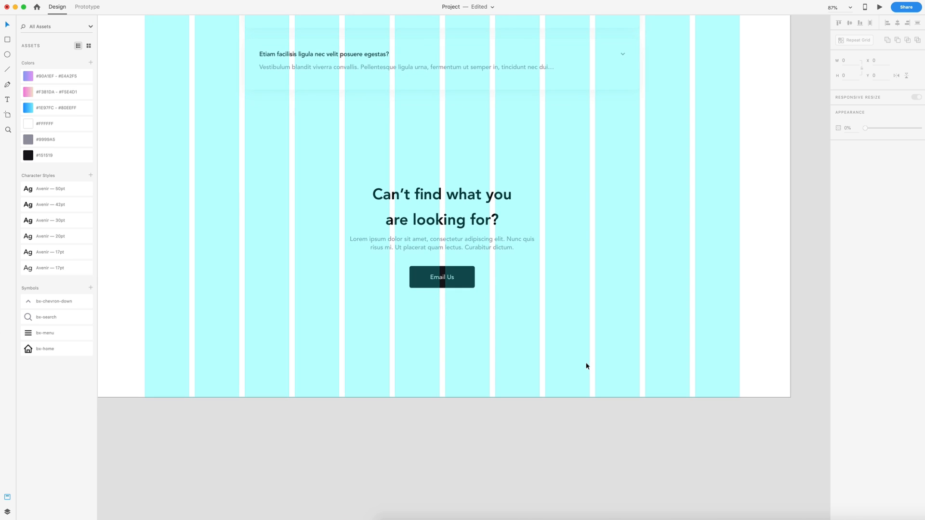
- Create a 'Privacy' text at the bottom right and a 'Terms & Conditions' copy to its left
left_click(664, 375)
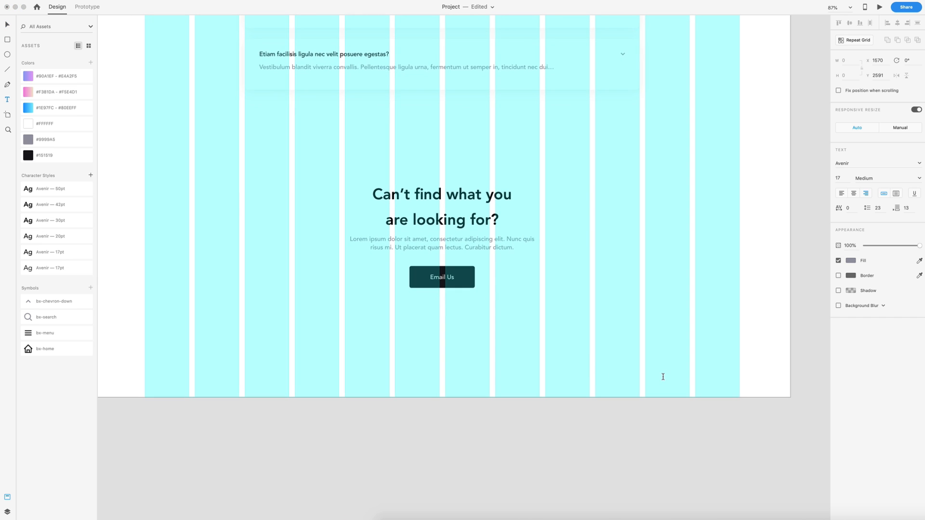
type("Privacy")
key("Escape")
left_click_drag(651, 379, 596, 381)
double_click(596, 380)
type("Terms & Conditions")
key("Escape")
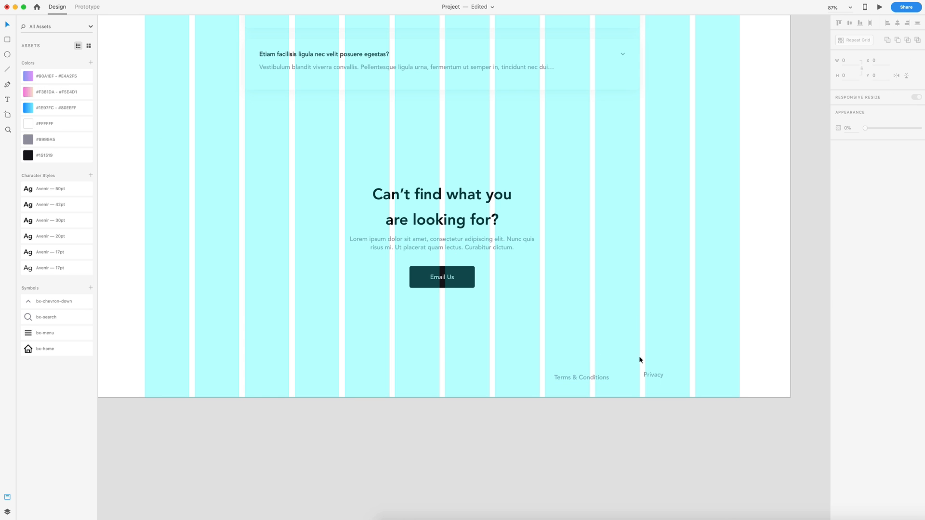
- Align 'Terms & Conditions' and 'Privacy' side by side, then hide the layout grid
left_click_drag(651, 377, 681, 380)
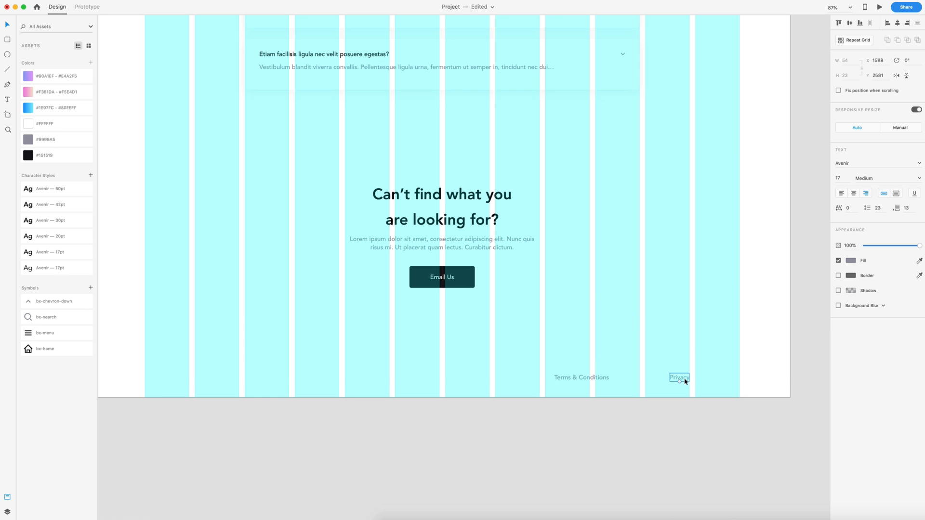
key("alt")
key("Up")
key("Up")
key("Up")
key("Up")
key("Up")
key("Up")
left_click_drag(597, 376, 649, 378)
key("Left")
key("Left")
left_click(721, 292)
key("shift+super+apostrophe")
- Resize the Help Center artboard to 2686 px tall
scroll(729, 297, "down", 5)
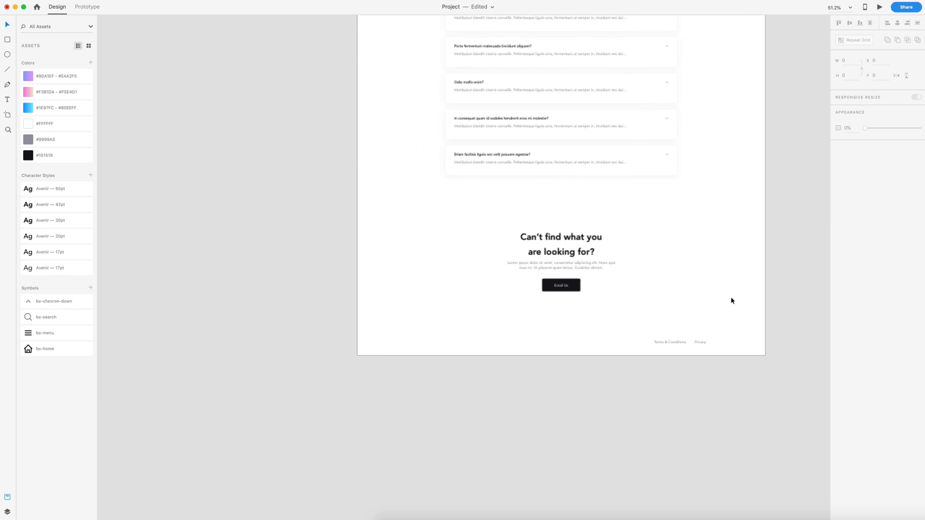
key("shift+super+apostrophe")
double_click(619, 332)
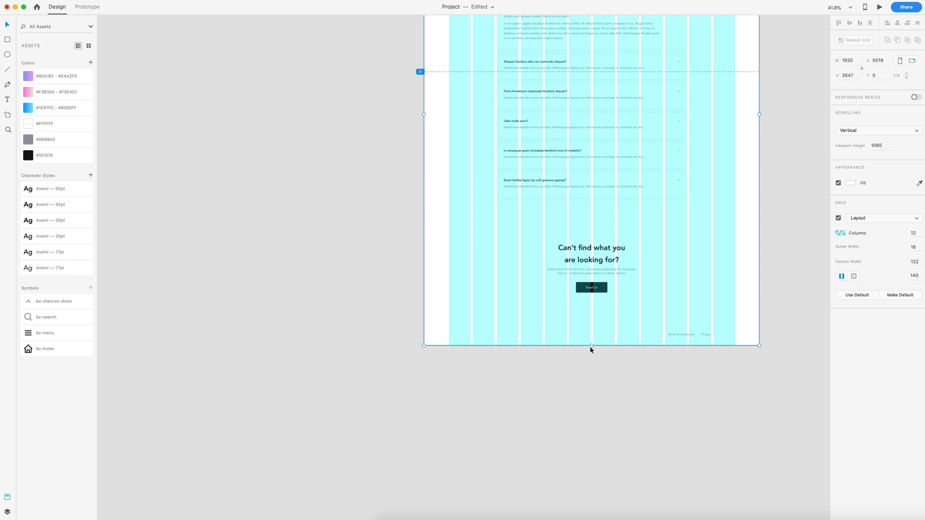
left_click_drag(592, 345, 594, 357)
key("alt")
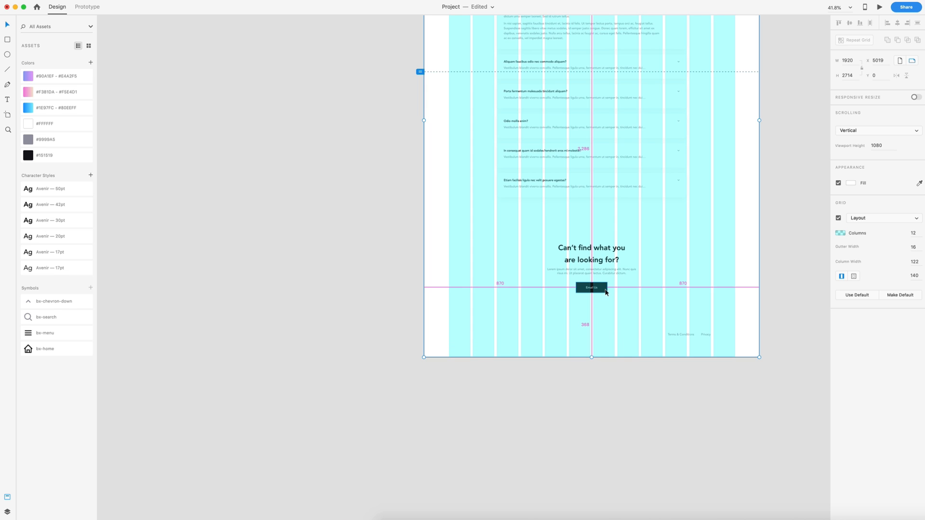
left_click_drag(591, 357, 591, 352)
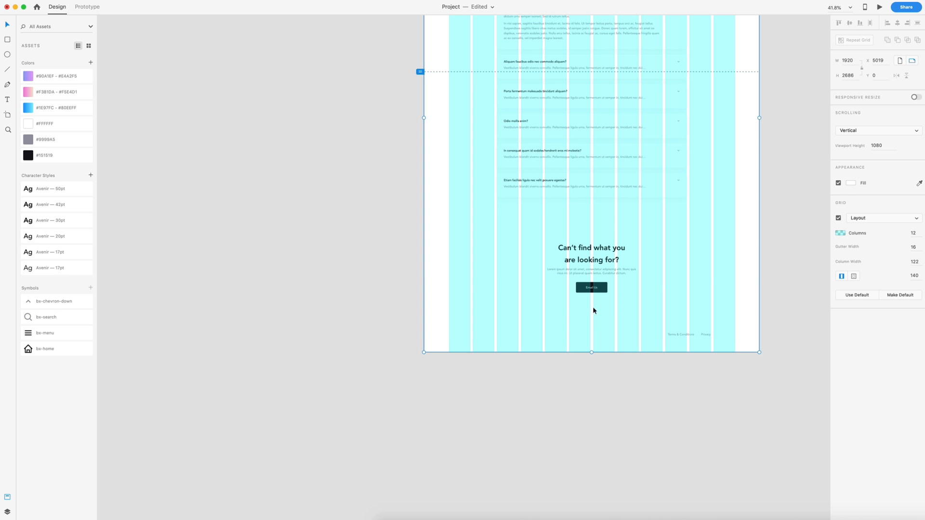
key("alt")
- Move both footer links down toward the artboard's bottom edge
left_click_drag(638, 318, 707, 339)
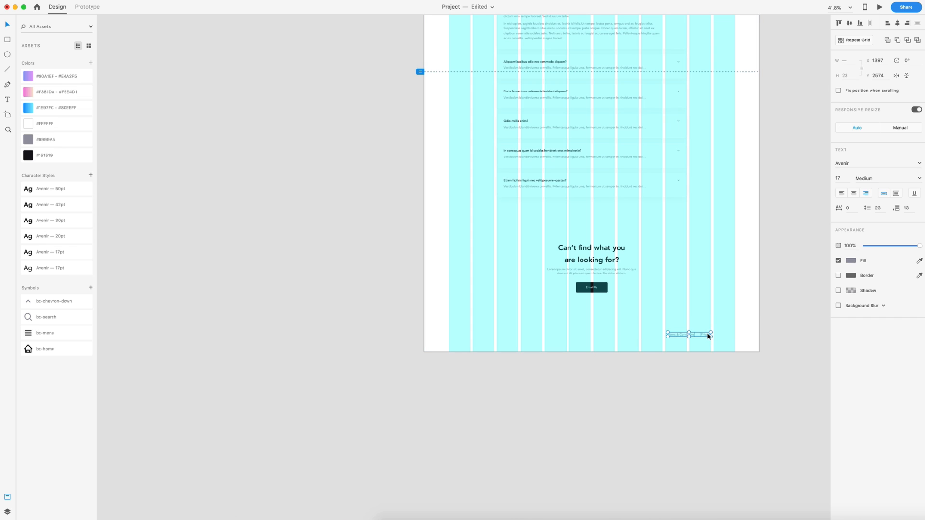
key("alt")
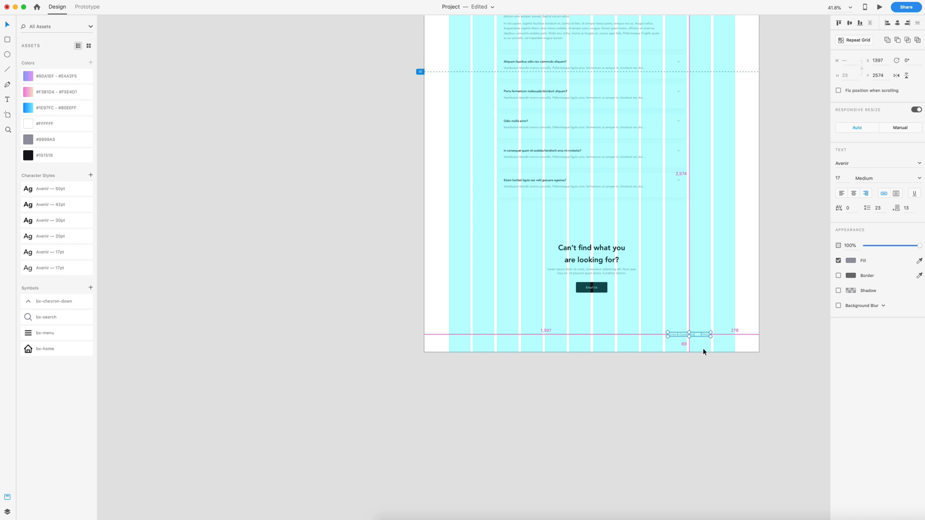
key("Down")
key("Down")
key("Down")
key("Down")
key("Down")
key("Down")
key("Down")
key("Down")
key("Down")
key("Down")
key("Down")
key("Down")
key("Down")
key("Down")
key("Down")
key("Down")
key("Down")
key("Down")
key("Down")
key("Down")
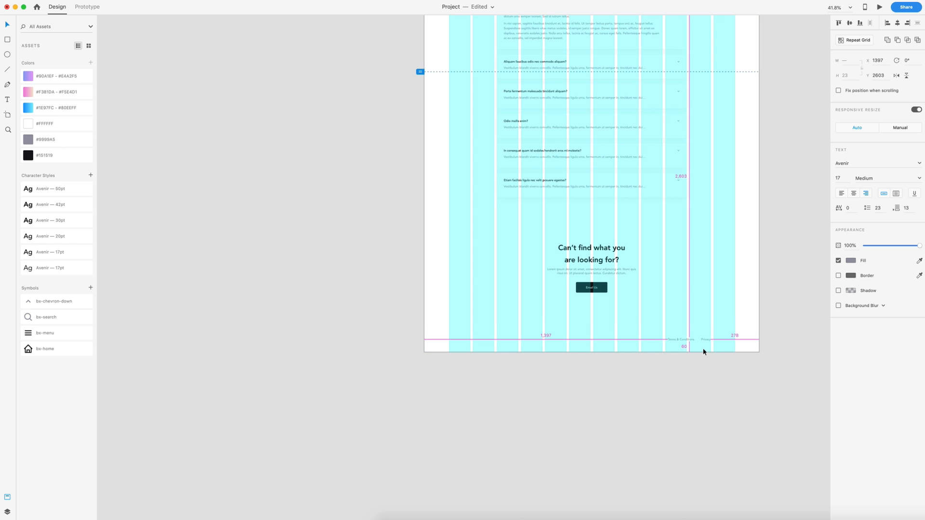
left_click(714, 371)
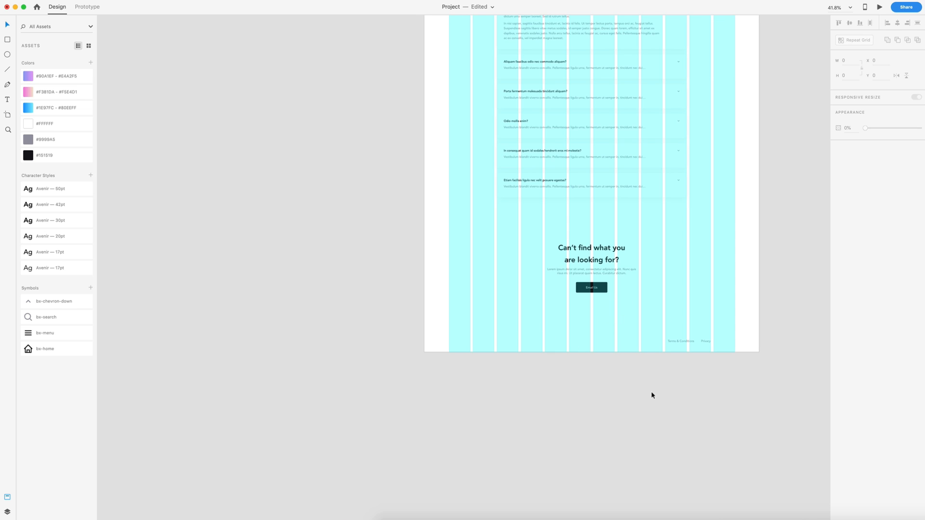
left_click(682, 287)
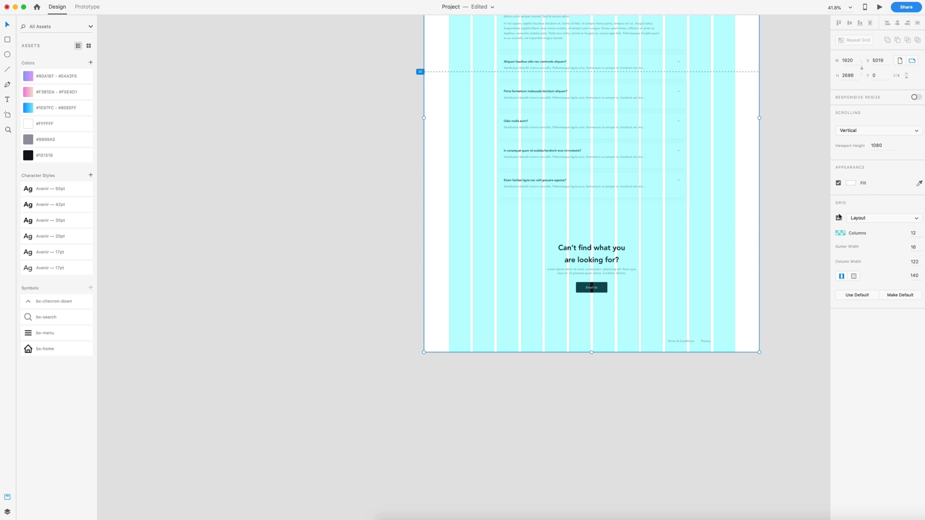
- Hide the artboard's layout grid and save the document
left_click(839, 218)
left_click(789, 248)
key("super+s")
scroll(731, 230, "up", 5)
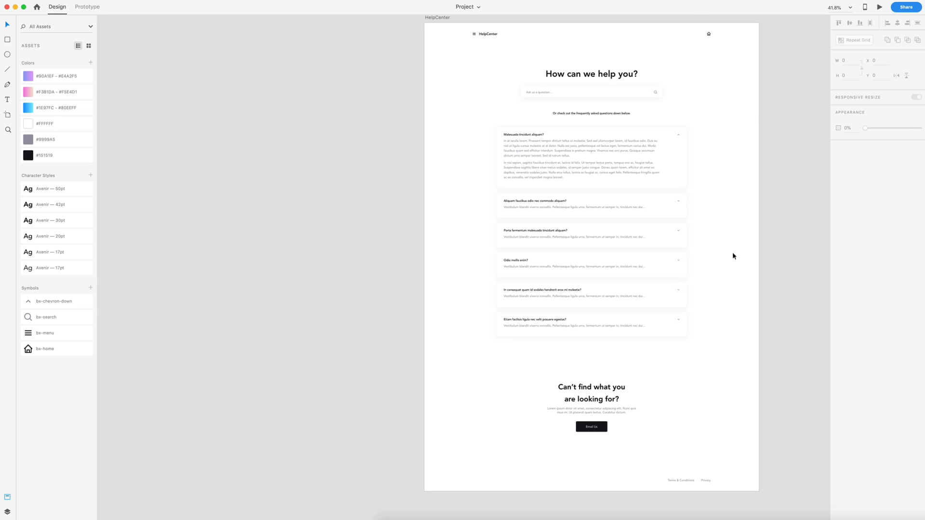
scroll(732, 248, "right", 4)
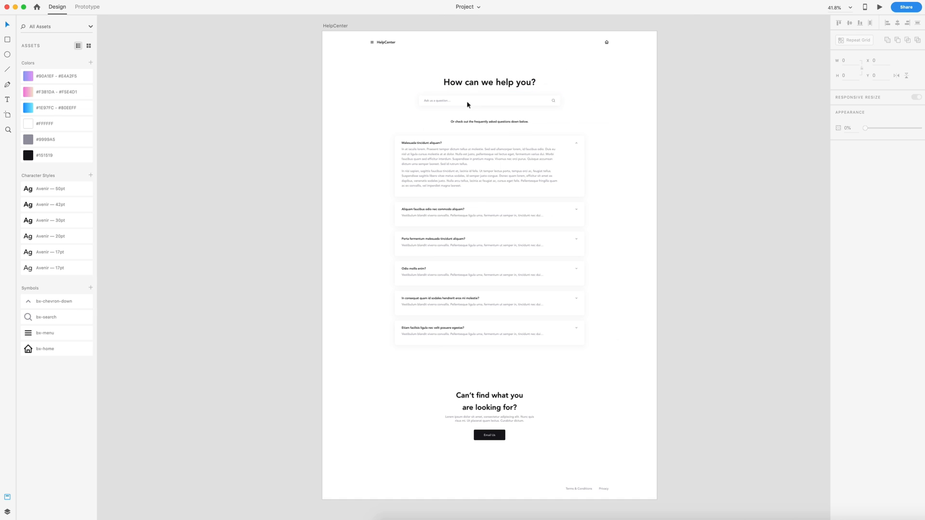
- Rename the artboard to HelpCenter-Wire
left_click(336, 25)
double_click(330, 25)
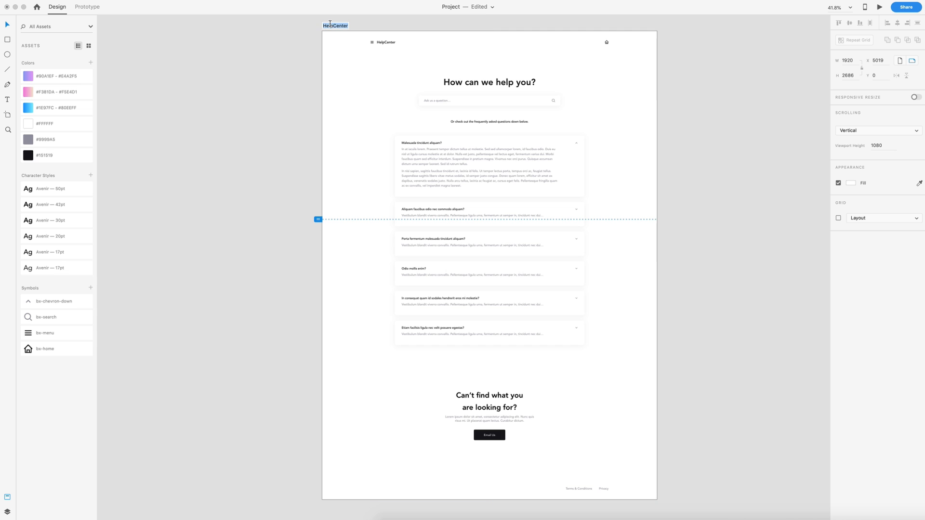
key("Right")
key("Return")
- Duplicate the artboard beside it and name the copy HelpCenter-Design
key("super+d")
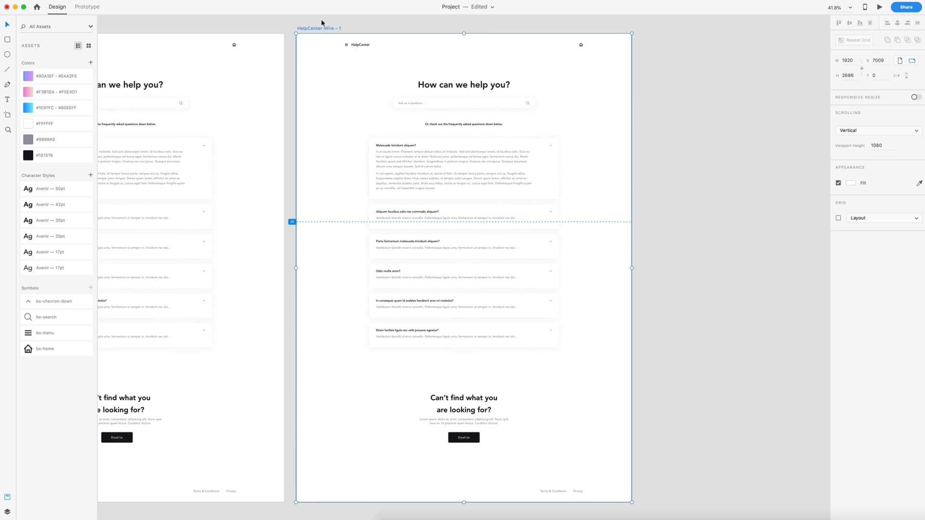
left_click_drag(327, 29, 388, 29)
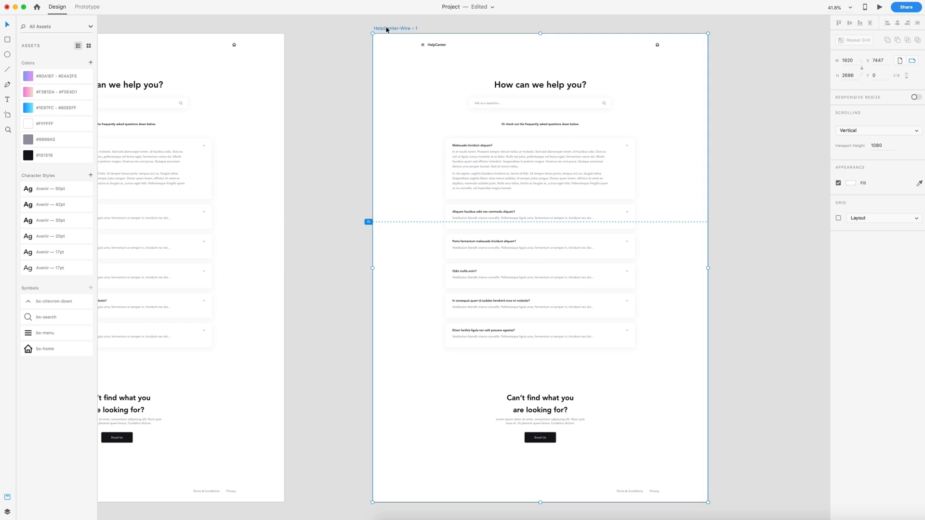
double_click(390, 27)
key("Right")
key("BackSpace")
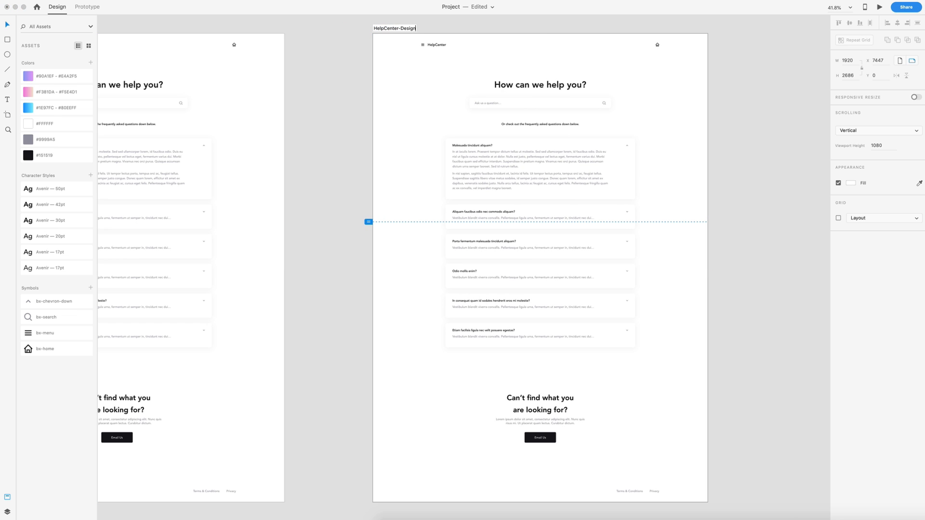
key("Return")
left_click(734, 99)
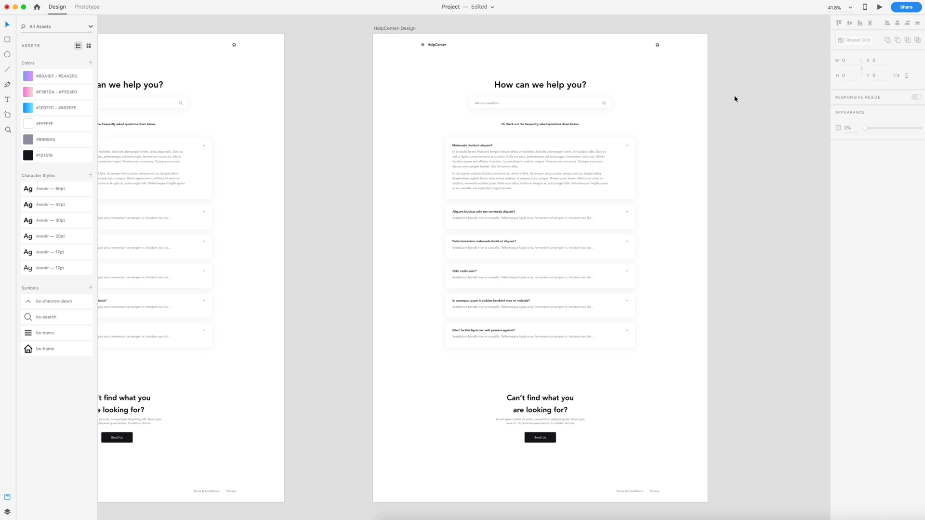
scroll(745, 117, "down", 5)
- Move HelpCenter-Design farther right of HelpCenter-Wire and zoom in on it
scroll(745, 116, "right", 3)
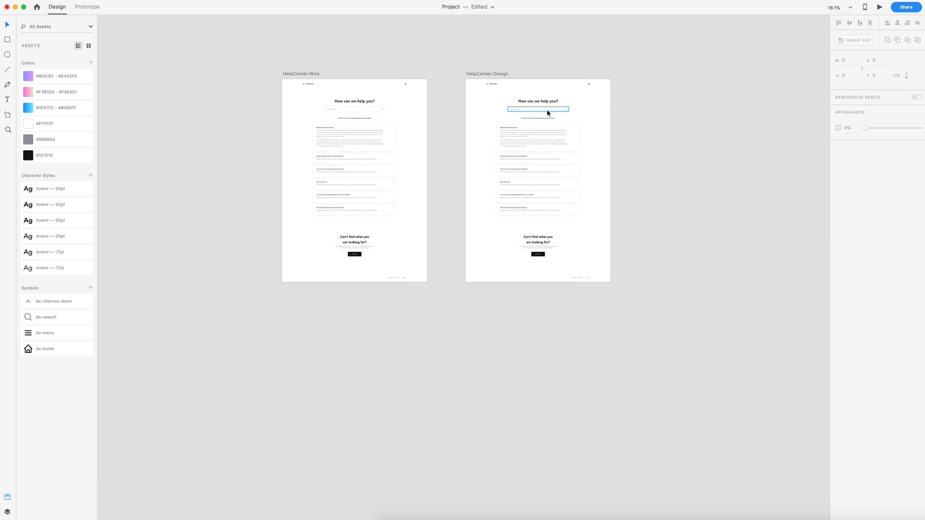
left_click_drag(470, 74, 632, 72)
left_click(360, 42)
scroll(383, 134, "right", 3)
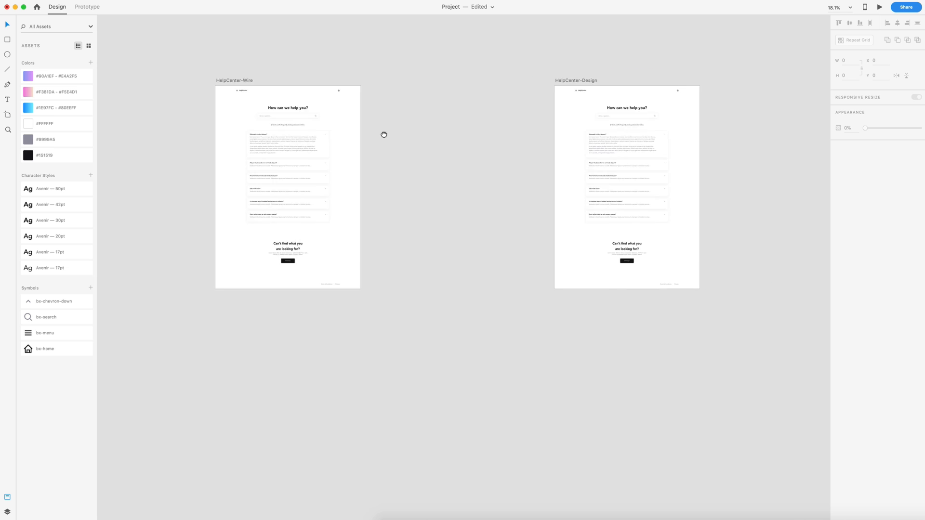
scroll(573, 146, "up", 3)
scroll(573, 146, "up", 5)
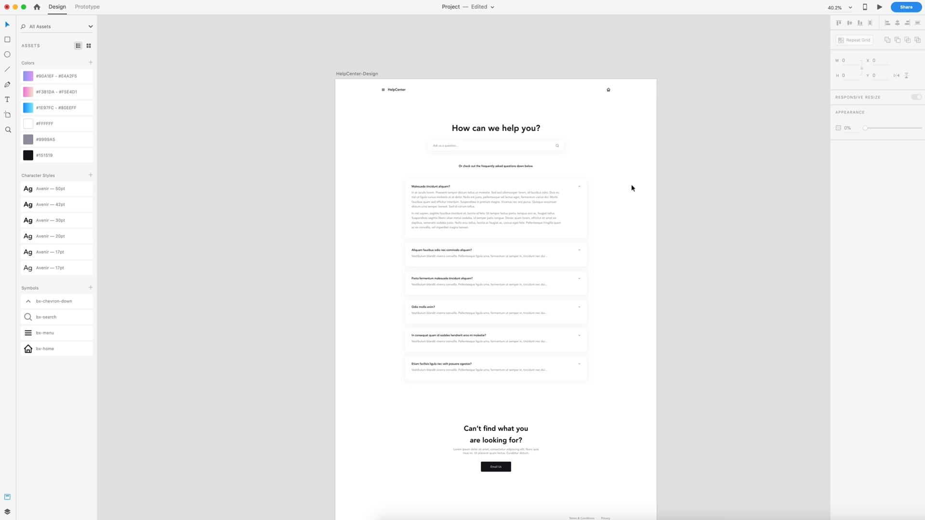
scroll(593, 185, "up", 2)
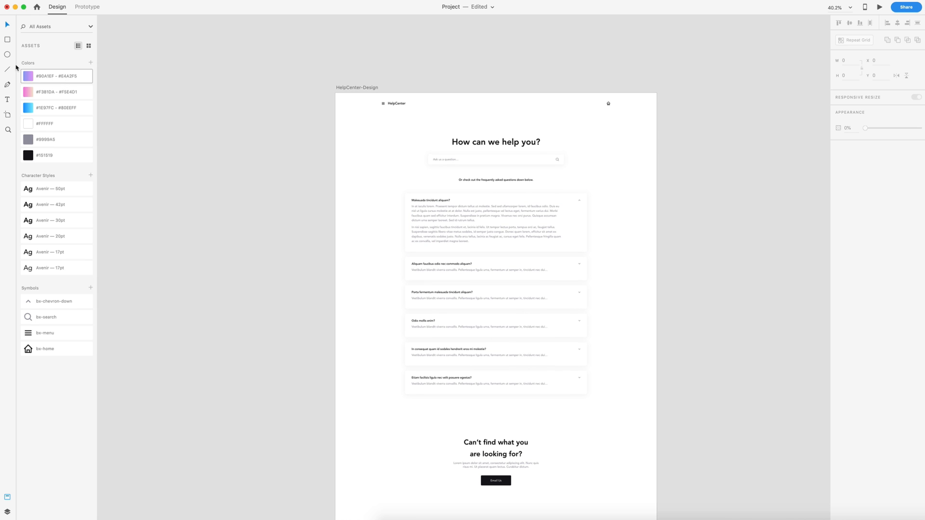
- Draw a large ellipse over the top half of the HelpCenter-Design artboard
mouse_move(285, 51)
left_mouse_down()
mouse_move(578, 149)
mouse_move(704, 208)
mouse_move(731, 272)
left_mouse_up()
mouse_move(632, 240)
left_mouse_down()
mouse_move(605, 168)
mouse_move(600, 205)
left_mouse_up()
scroll(645, 162, "down", 5)
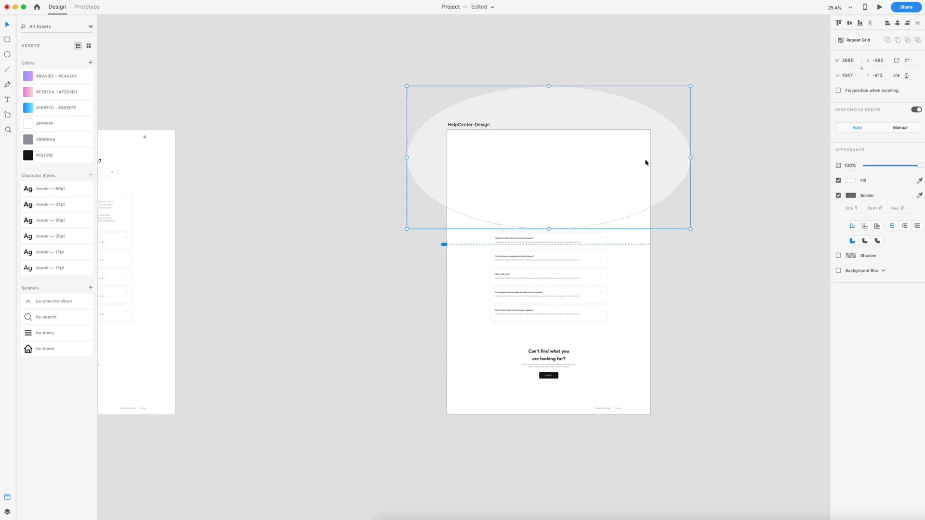
scroll(646, 162, "up", 2)
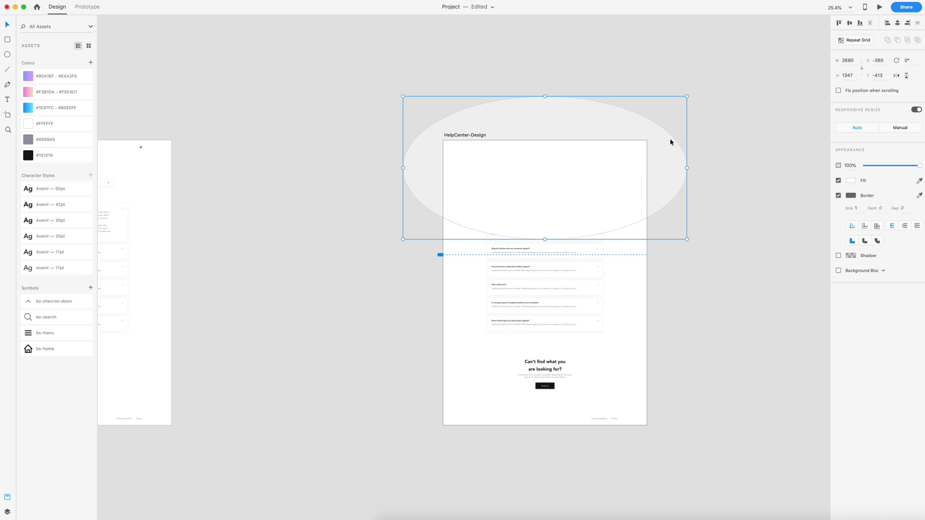
- Enlarge the ellipse to 3324 × 1905, raise it and centre it horizontally on the artboard
key("alt")
left_click_drag(688, 168, 721, 168)
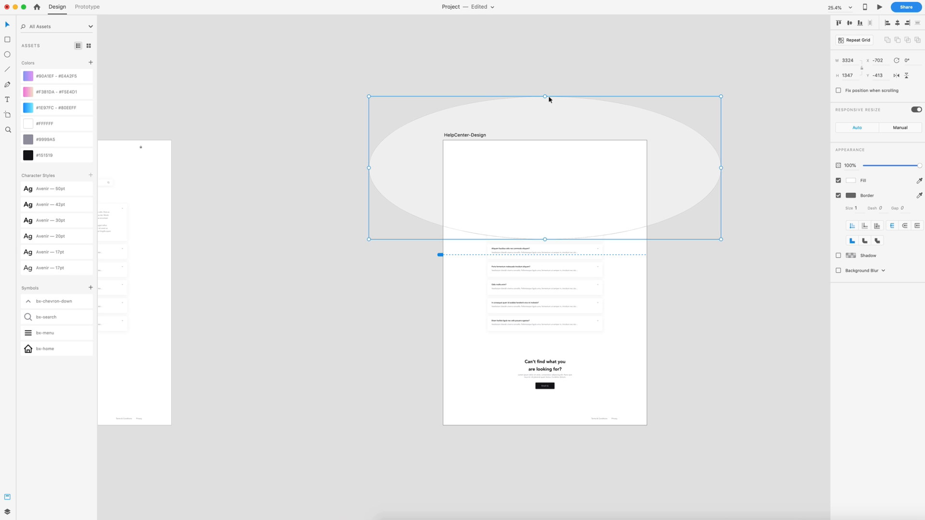
left_click_drag(545, 96, 545, 37)
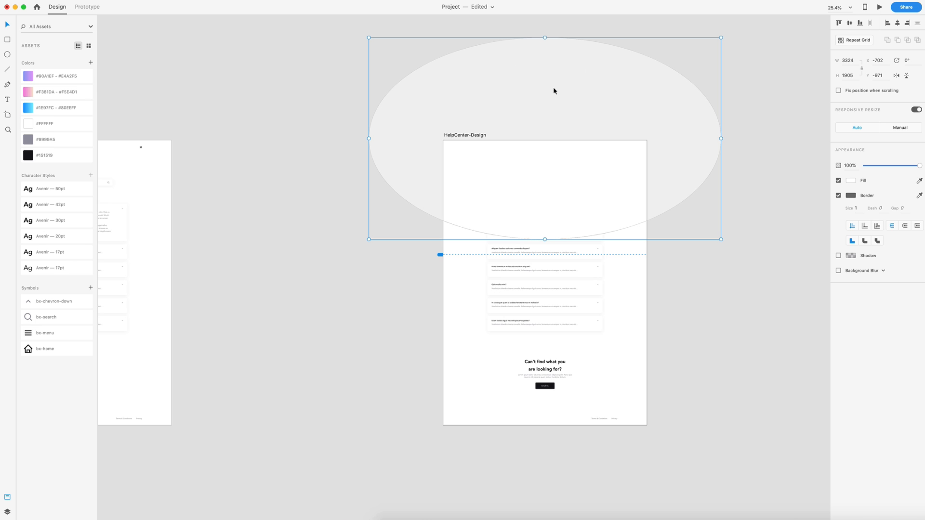
left_click_drag(553, 91, 549, 83)
left_click(897, 23)
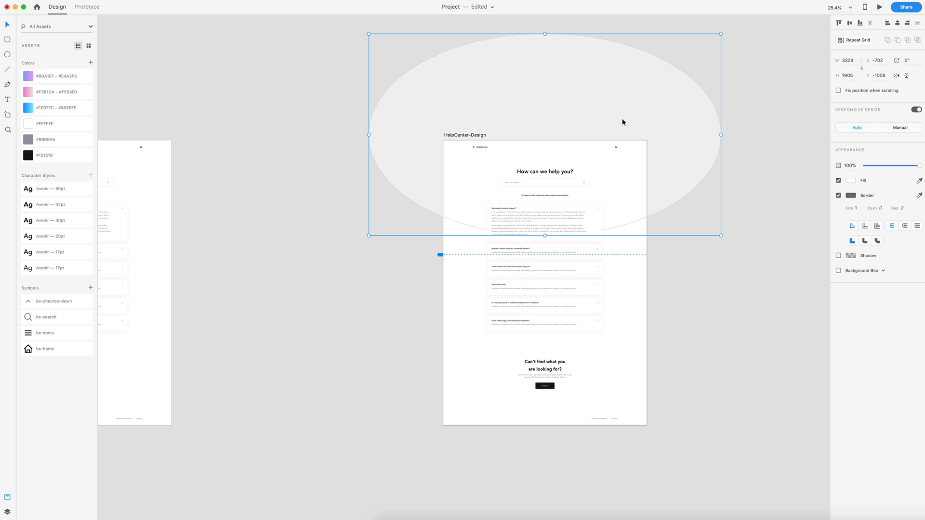
scroll(521, 183, "up", 2)
scroll(620, 171, "up", 3)
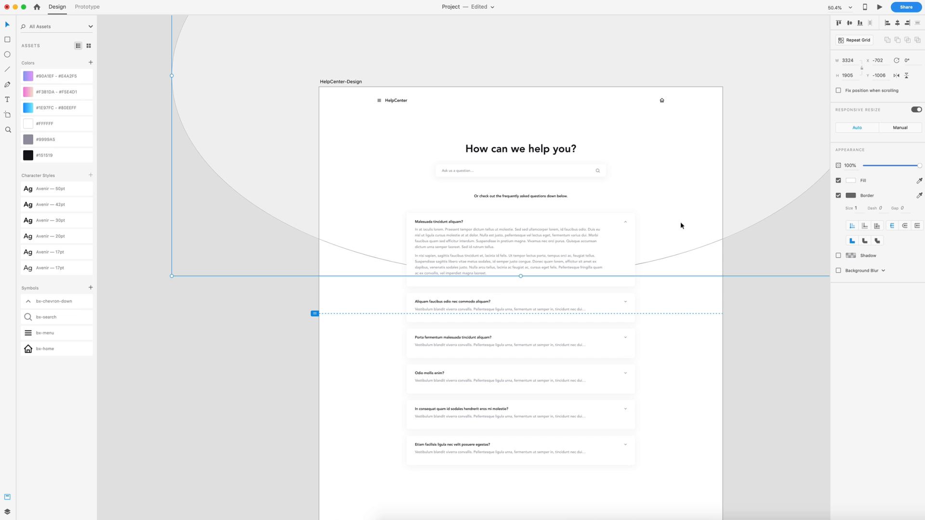
- Nudge the header ellipse down, remove its border and fill it with the #1E97FC–#80EEFF gradient
key("Down")
key("Down")
key("Down")
key("Down")
key("Down")
key("Down")
key("Down")
key("Down")
key("Down")
key("Down")
key("Down")
key("Down")
key("Down")
key("Down")
key("Down")
key("Down")
key("Down")
key("Down")
key("Down")
key("Down")
key("Down")
key("Down")
key("Down")
key("Down")
key("Down")
key("Down")
key("Down")
key("Down")
key("Down")
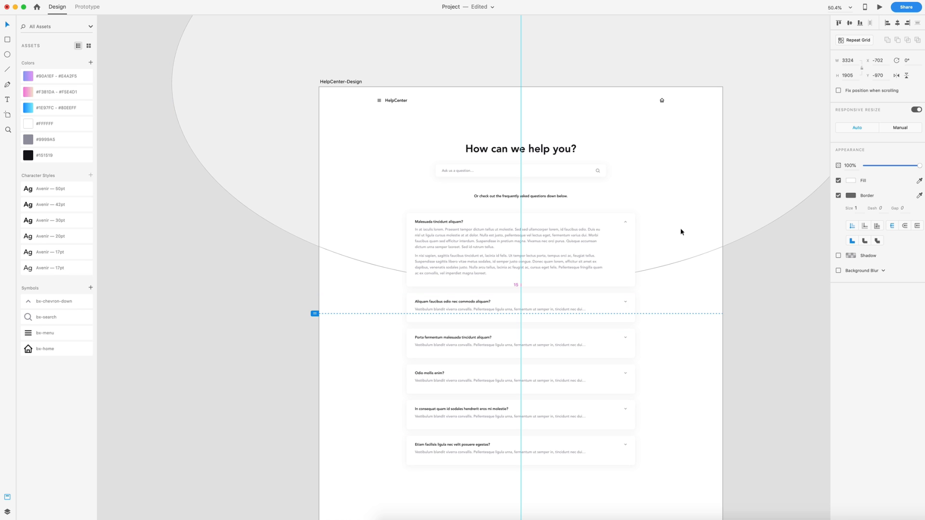
left_click(838, 196)
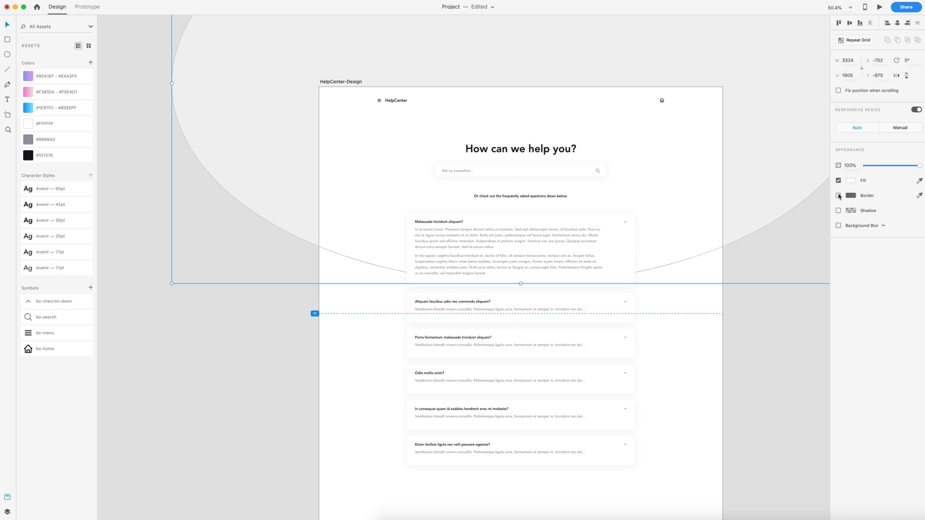
scroll(663, 216, "right", 3)
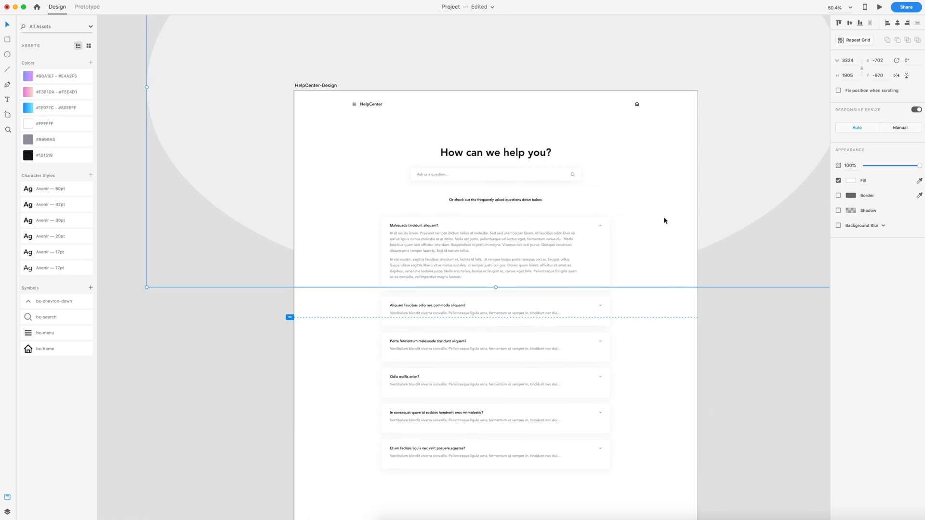
left_click(28, 108)
scroll(502, 88, "down", 3)
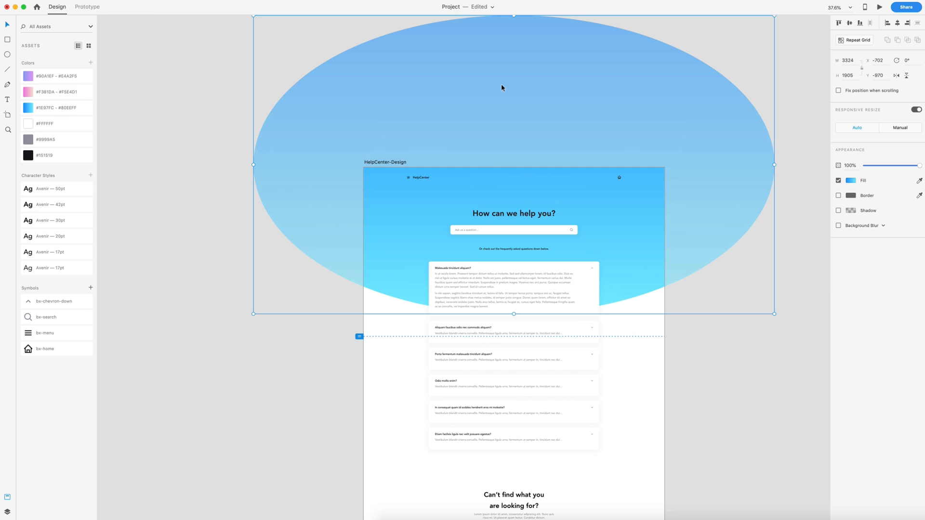
- Angle the ellipse's gradient diagonally from the artboard's top-left toward the upper right
left_click(851, 181)
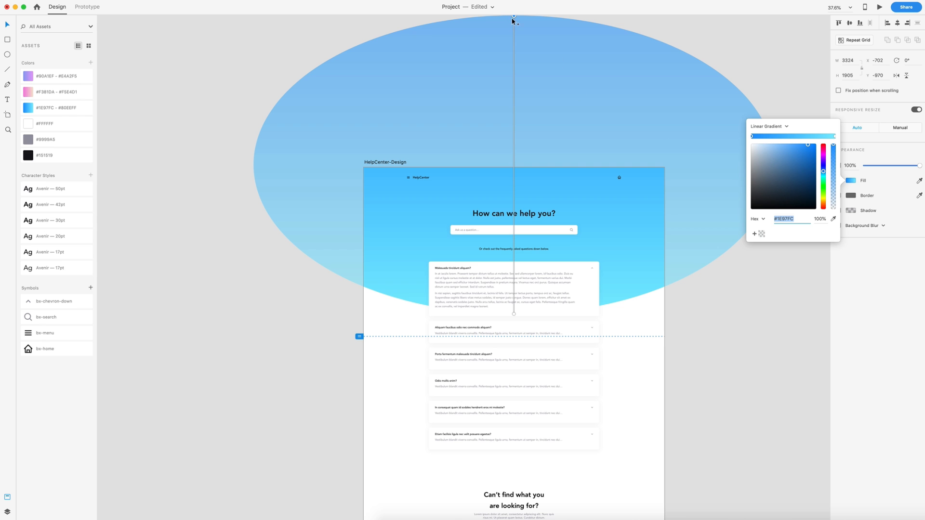
left_click_drag(512, 19, 341, 139)
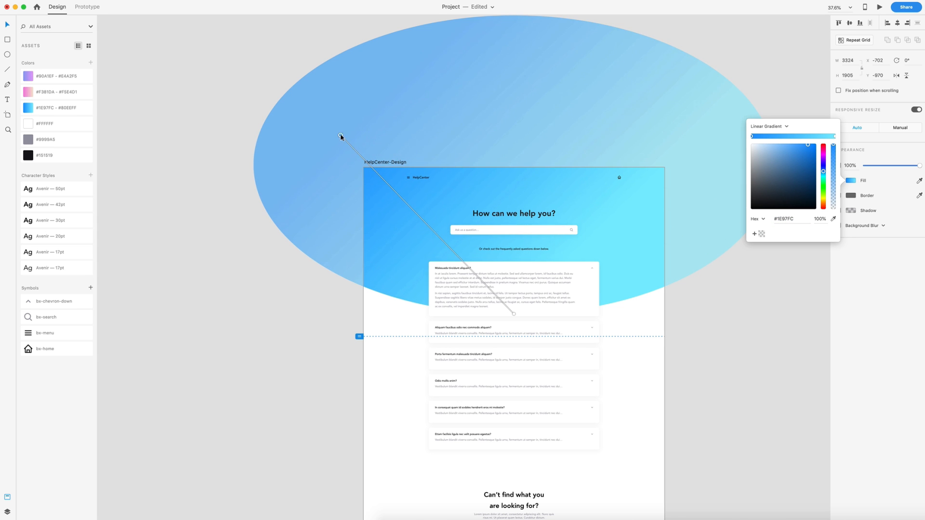
left_click(514, 314)
left_click_drag(514, 314, 656, 307)
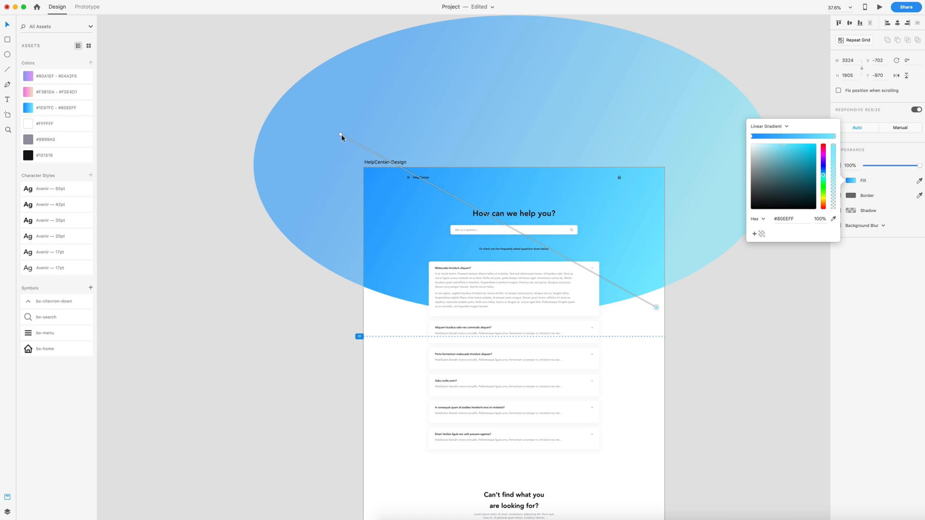
left_click_drag(341, 134, 363, 167)
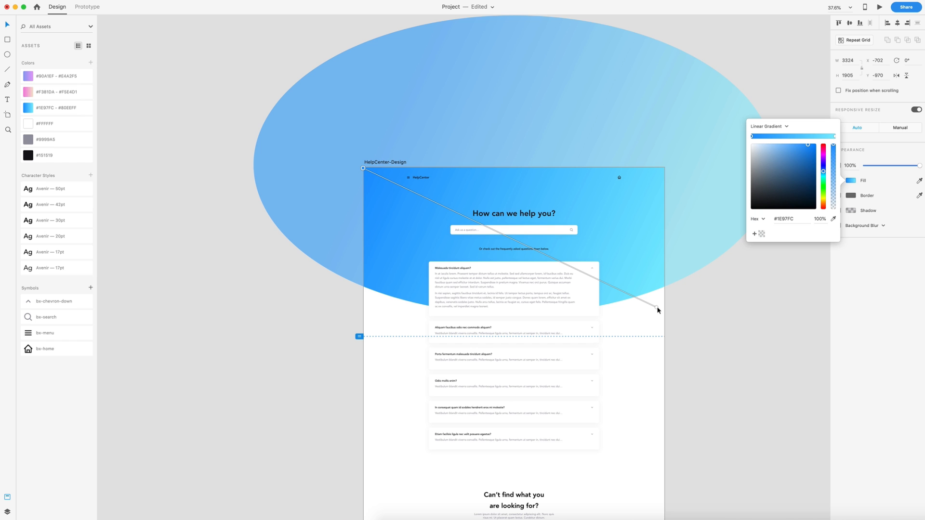
left_click_drag(657, 307, 662, 297)
left_click(730, 317)
left_click_drag(744, 322, 758, 266)
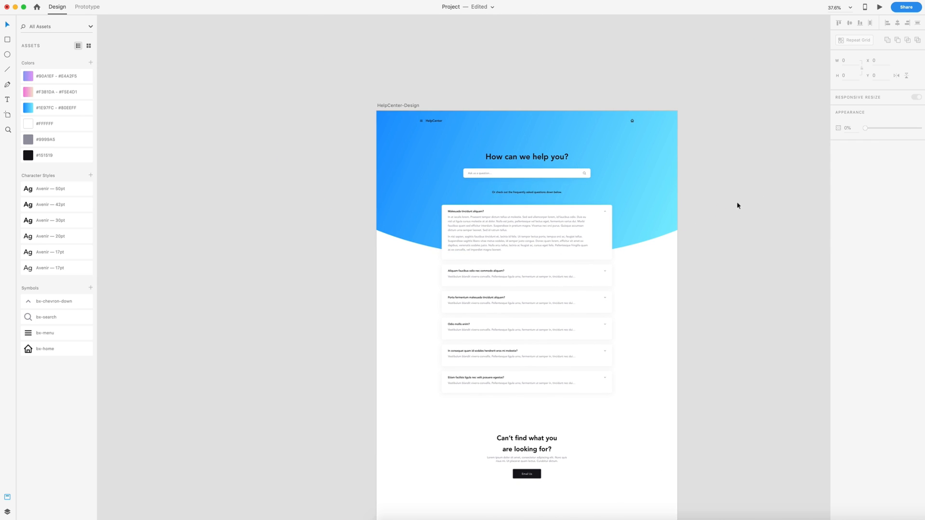
- Draw a small borderless blue-gradient circle beside the top FAQ card, layered above the header ellipse
scroll(733, 234, "up", 5)
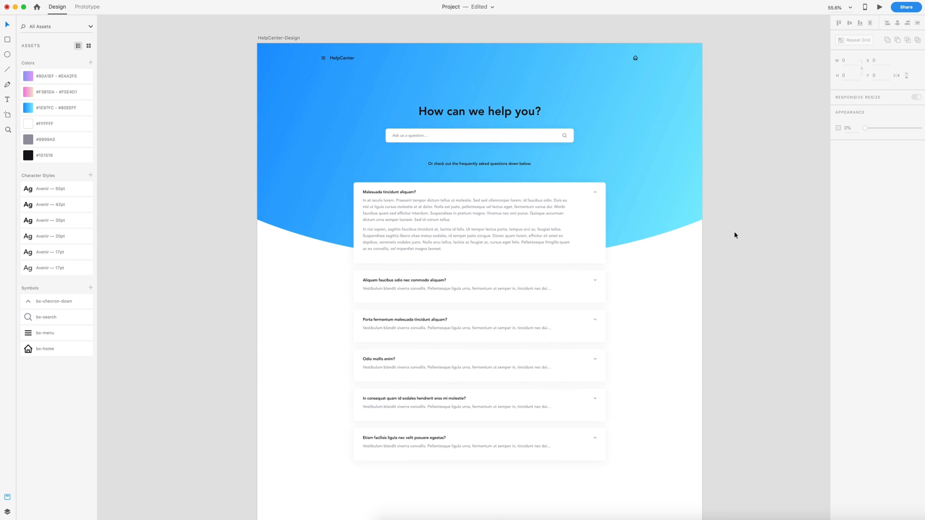
scroll(646, 190, "left", 4)
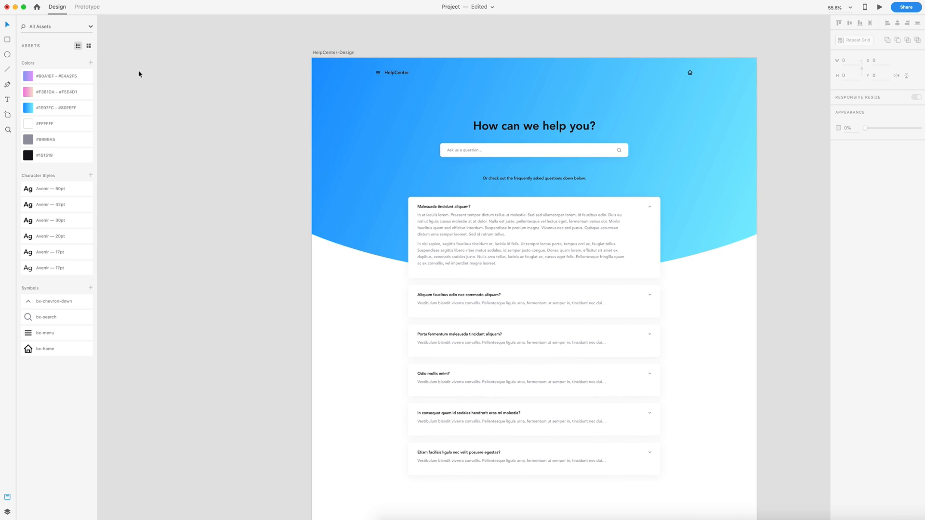
left_click(7, 54)
left_click_drag(360, 156, 389, 177)
key("v")
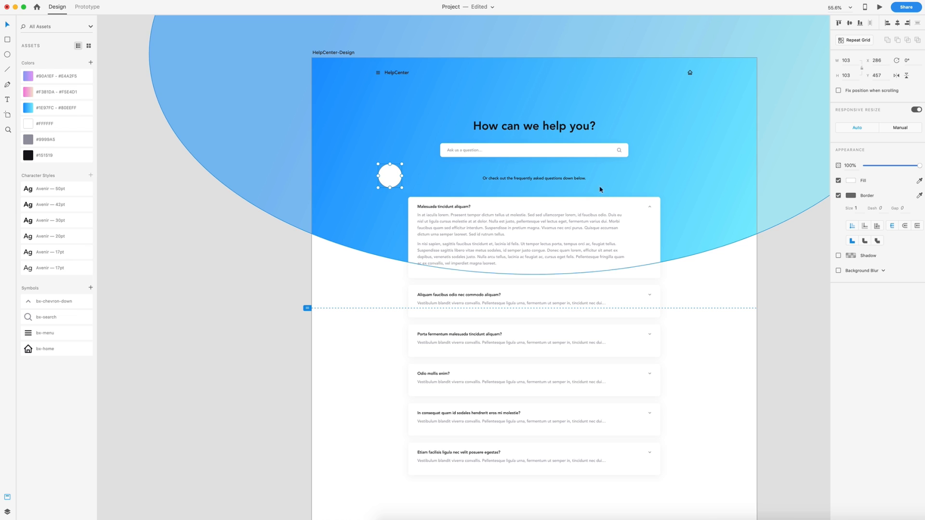
left_click(838, 196)
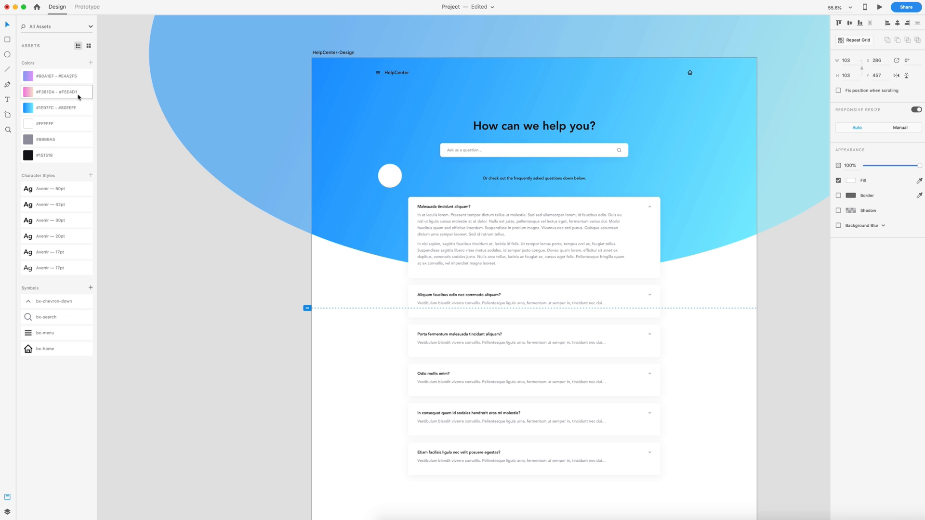
left_click(53, 108)
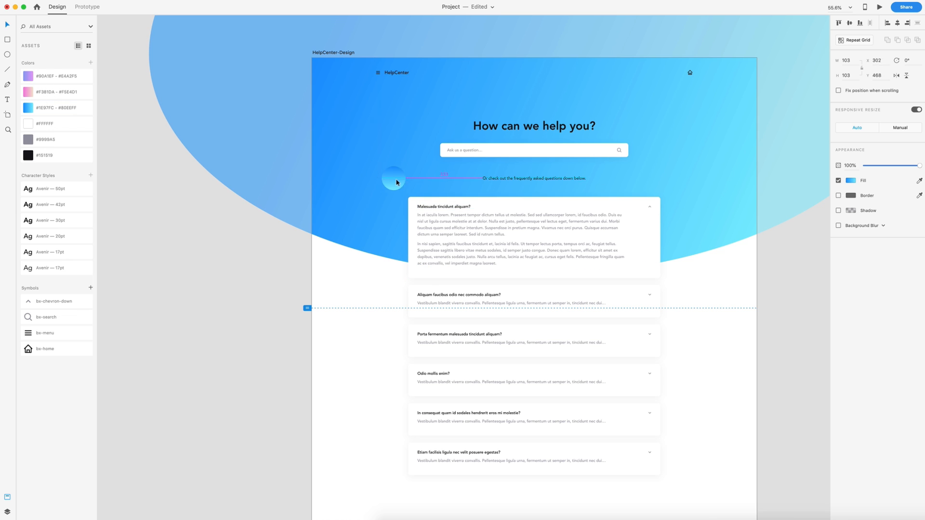
left_click_drag(384, 172, 406, 196)
key("shift+super+bracketleft")
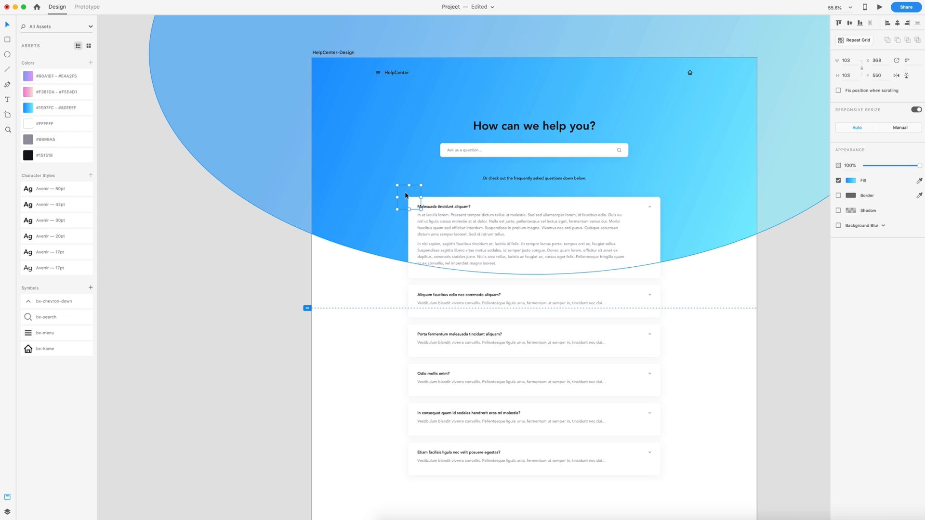
key("super+bracketright")
- Place a larger circle behind the card's right side and make its gradient run vertically
left_click_drag(413, 194, 581, 192)
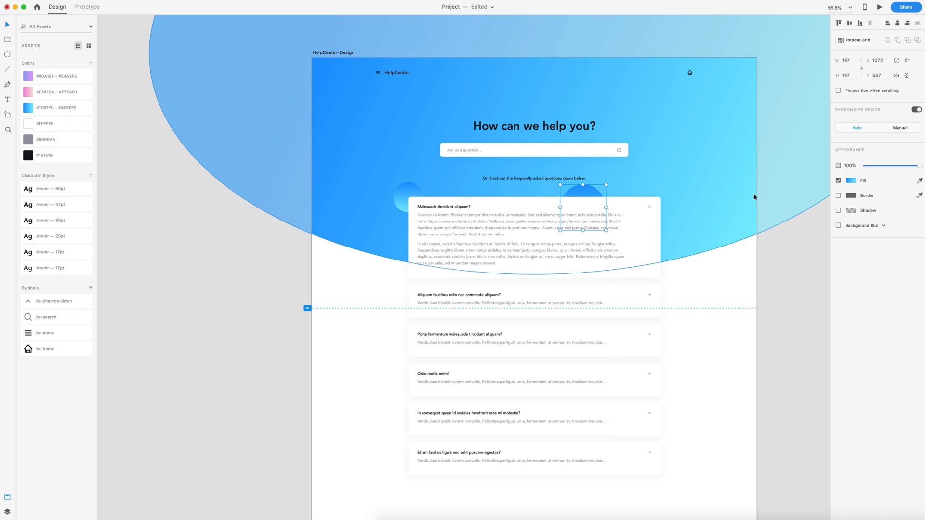
left_click(852, 180)
left_click(594, 185)
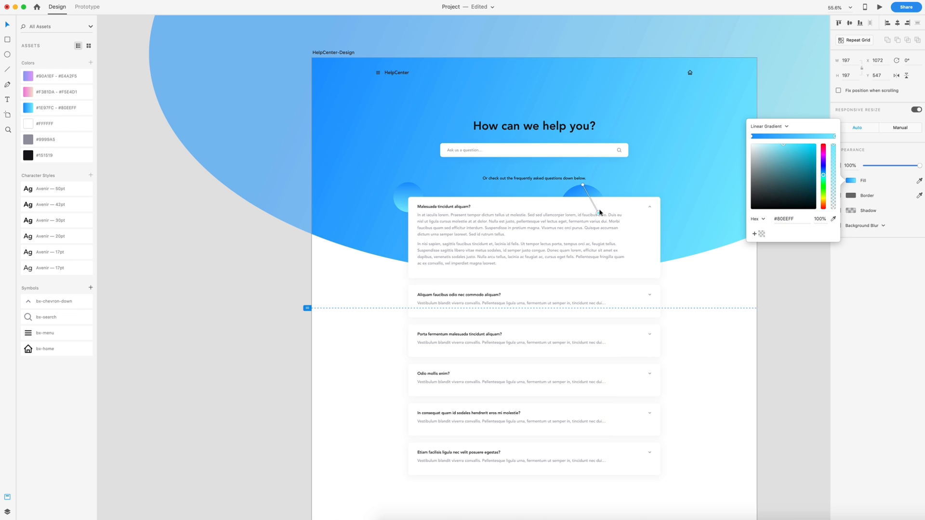
left_click_drag(582, 185, 583, 219)
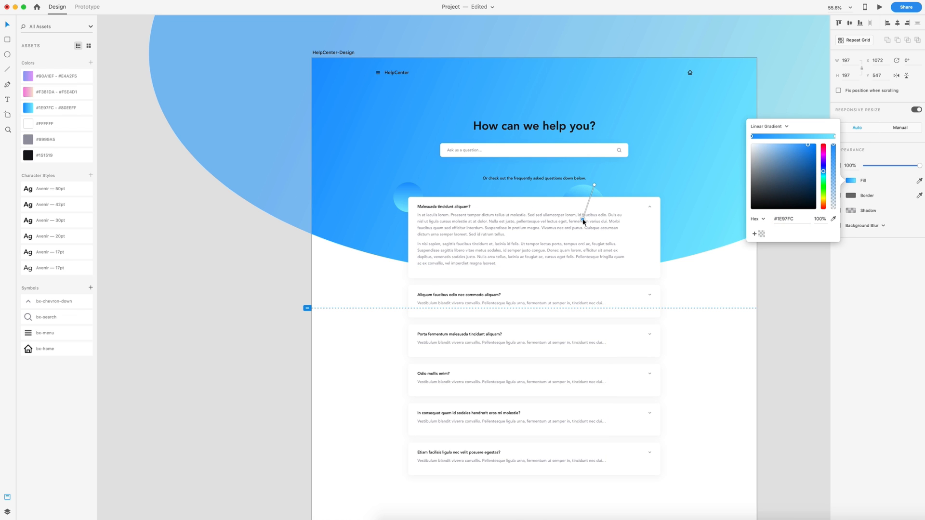
mouse_move(594, 185)
left_mouse_down()
mouse_move(584, 179)
mouse_move(593, 196)
left_mouse_up()
left_click(839, 262)
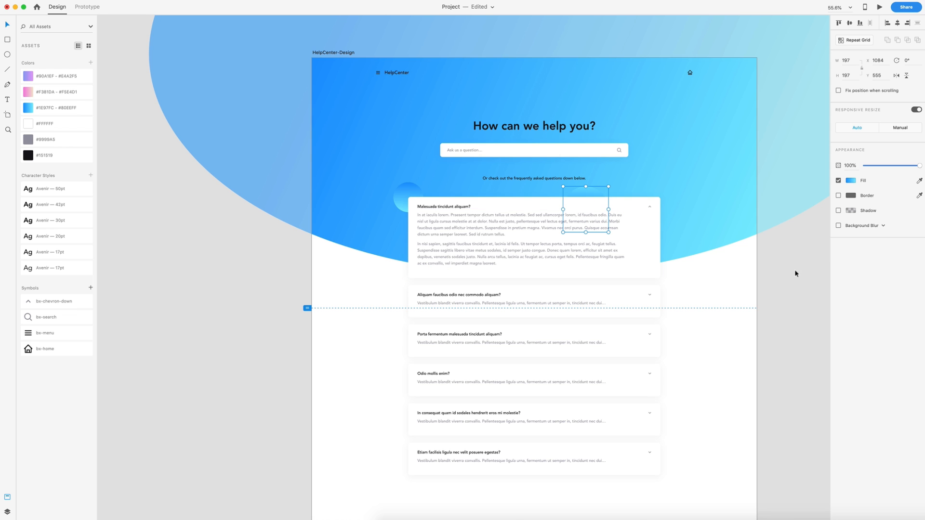
left_click(785, 261)
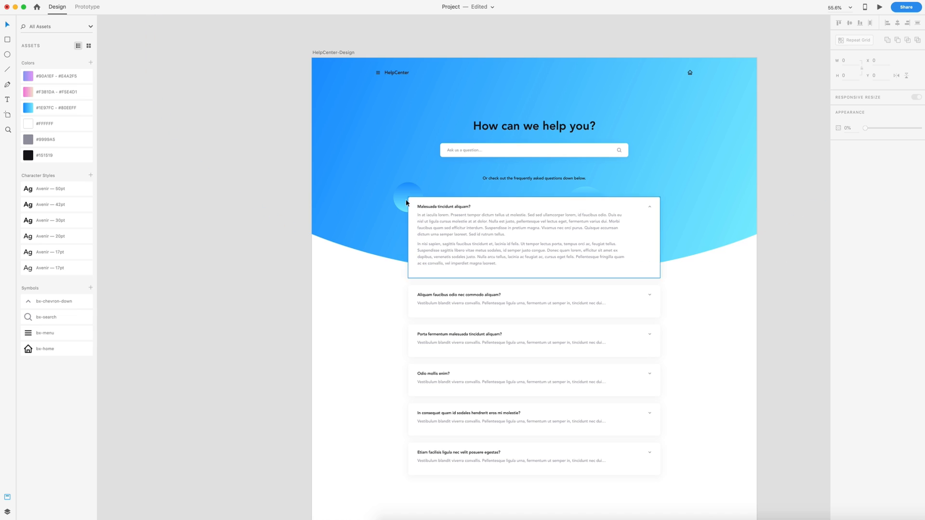
- Copy a small circle onto the header, fade it to 25% opacity and place it lower right
left_click_drag(400, 198, 525, 97)
key("alt")
left_click_drag(914, 167, 876, 167)
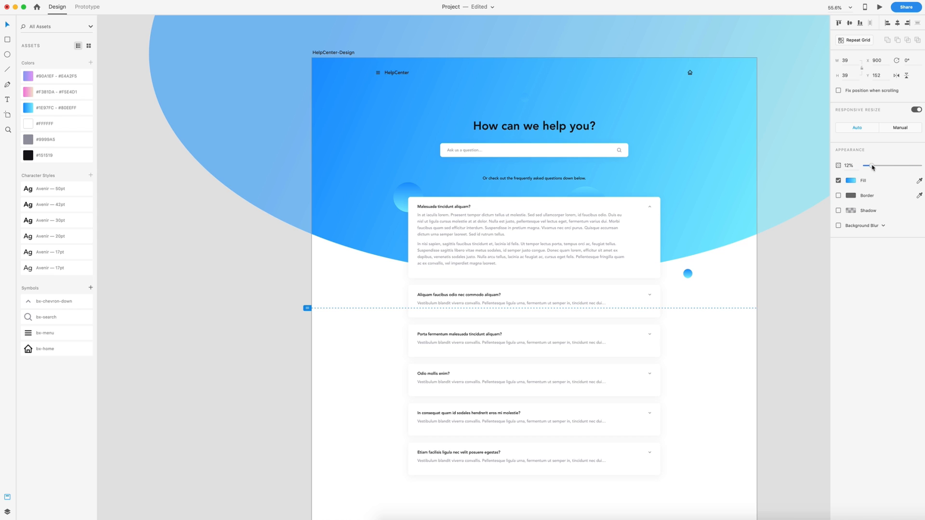
left_click_drag(877, 167, 879, 167)
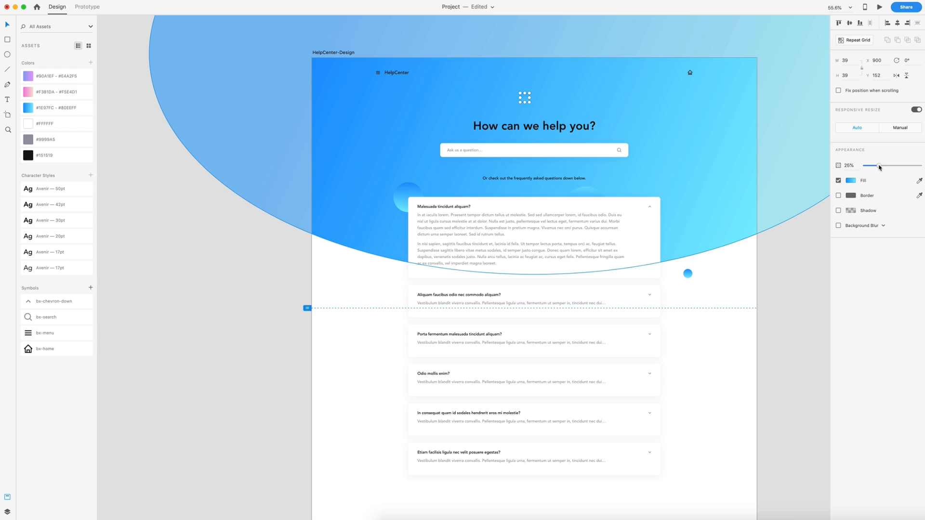
key("alt")
left_click_drag(527, 100, 376, 229)
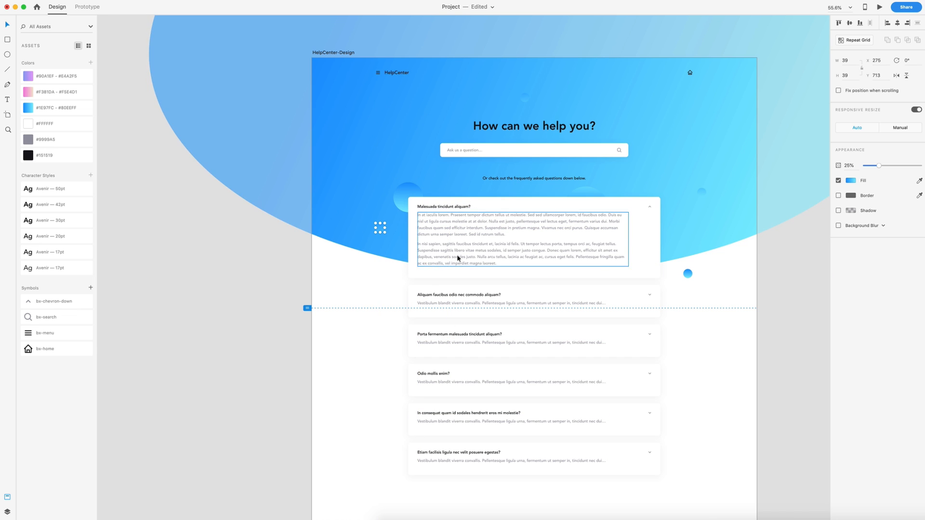
left_click(786, 245)
- Make the HelpCenter title, logo text, heading and subtitle white with the #FFFFFF swatch
scroll(429, 184, "up", 2)
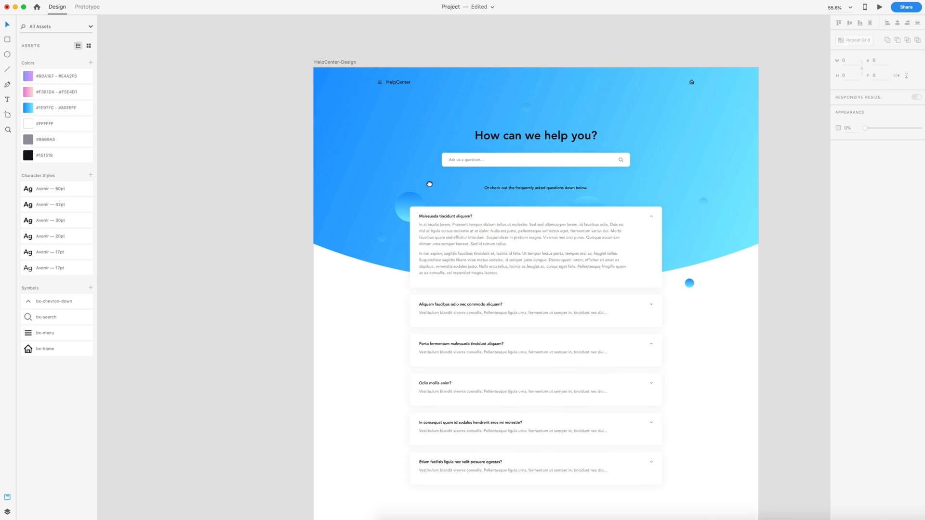
scroll(430, 184, "up", 2)
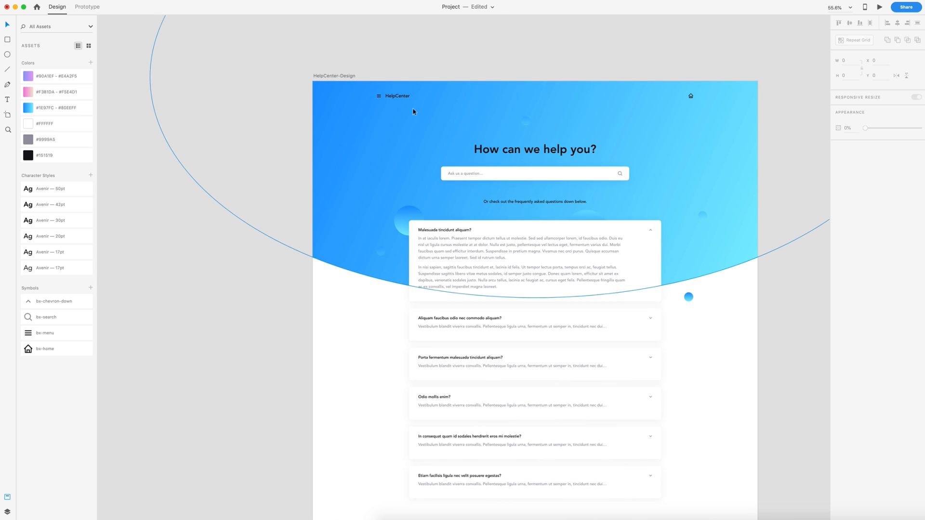
left_click(398, 98)
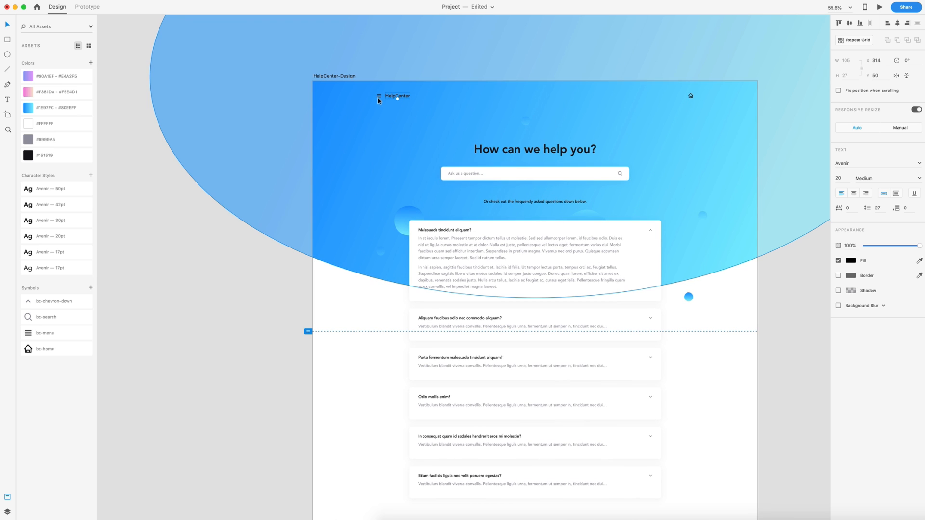
left_click(538, 152, "shift")
left_click(540, 202, "shift")
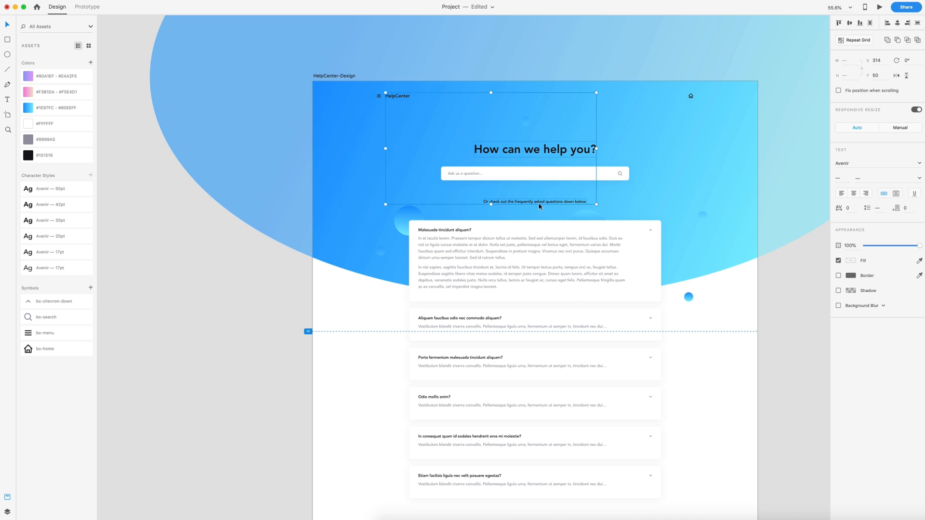
left_click(53, 123)
left_click(212, 235)
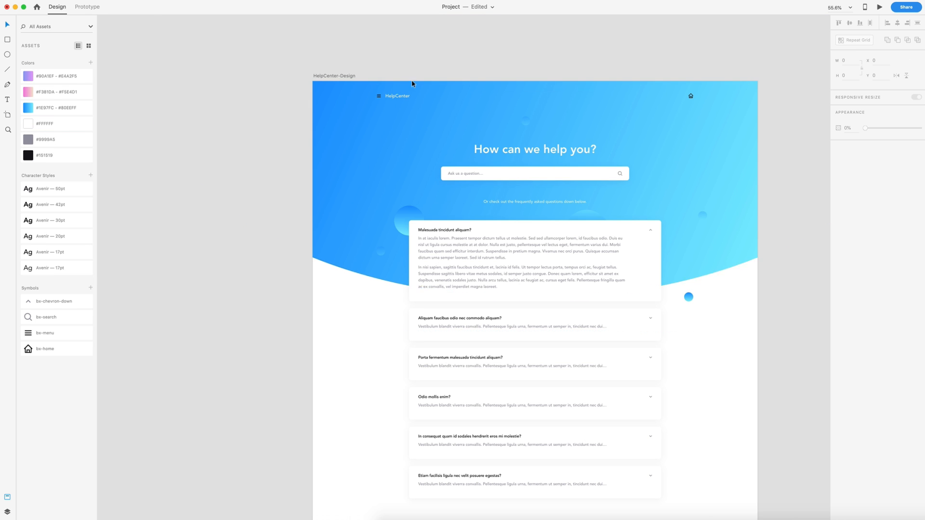
- Make the menu icon and home icon white
scroll(415, 84, "up", 5)
left_click(379, 97)
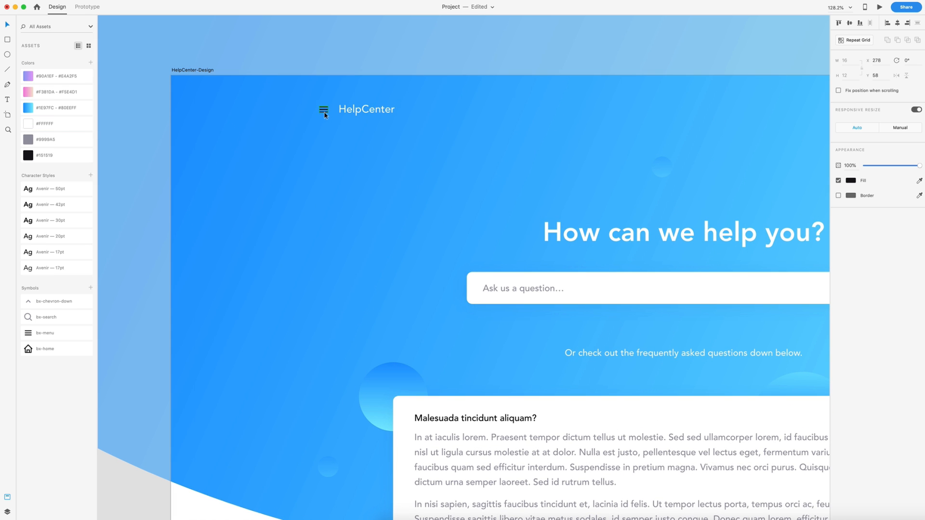
left_click(53, 123)
scroll(535, 143, "right", 8)
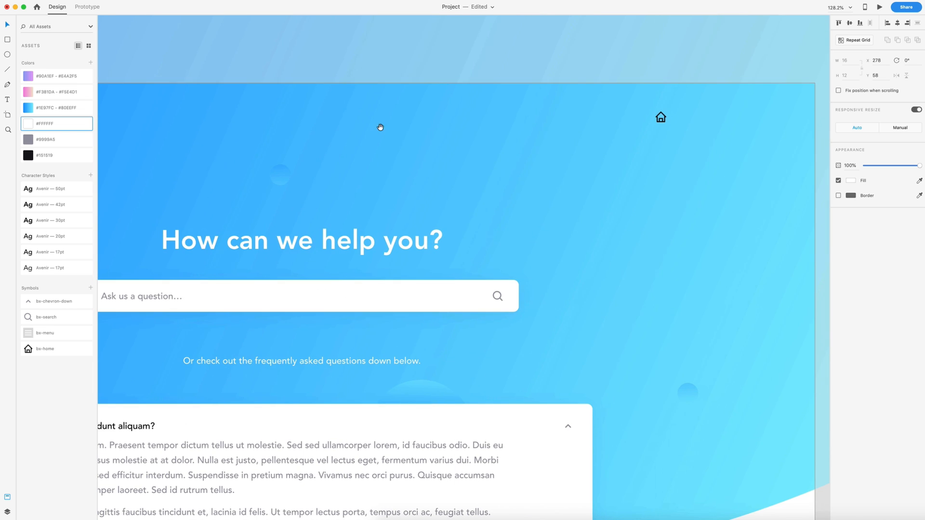
left_click(663, 120)
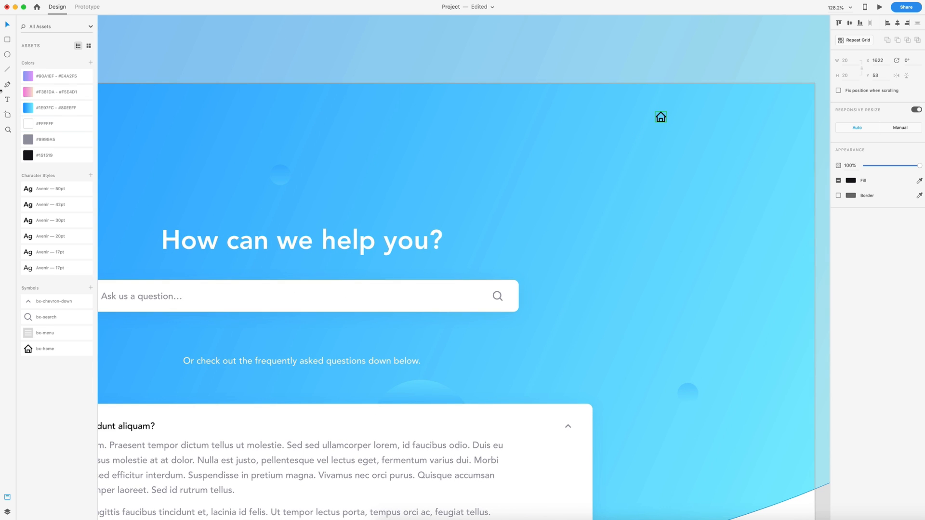
left_click(30, 125)
scroll(533, 200, "down", 5)
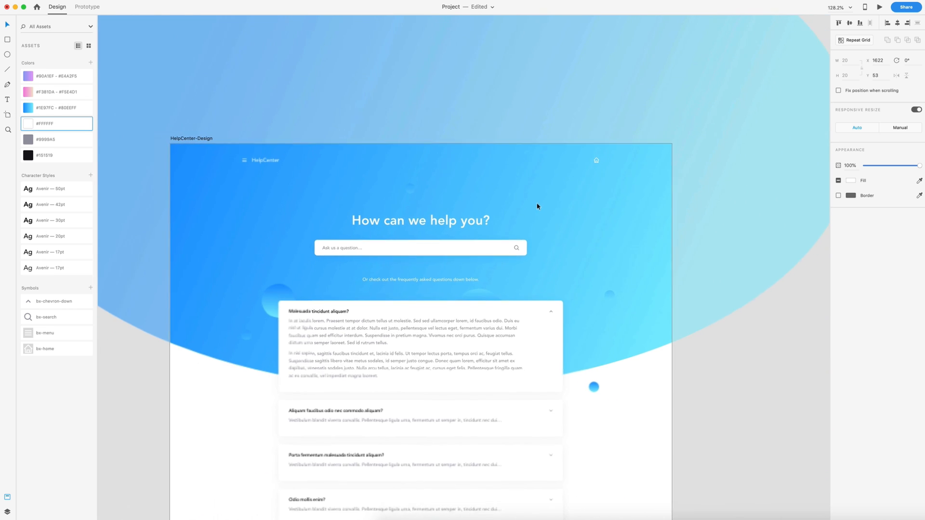
scroll(587, 304, "up", 5)
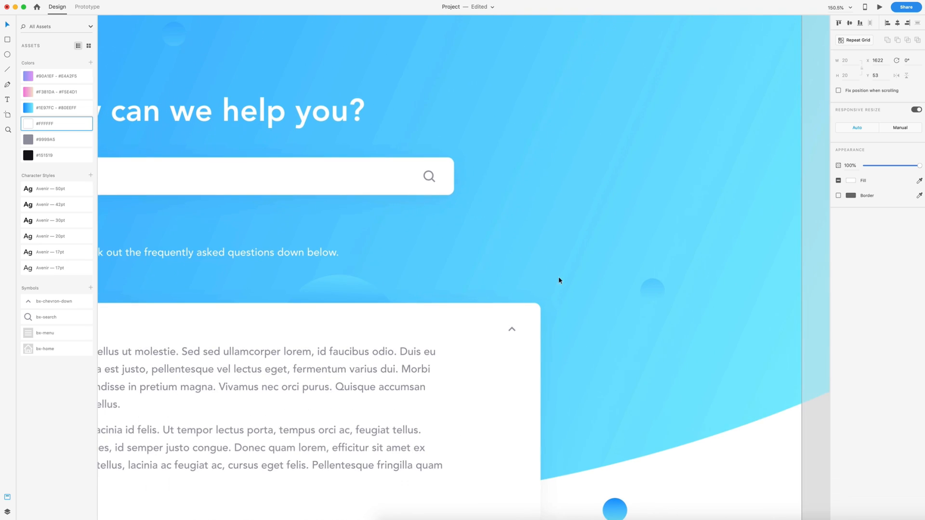
- Recolour the search icon with the header's blue using the Fill eyedropper
left_click(662, 217)
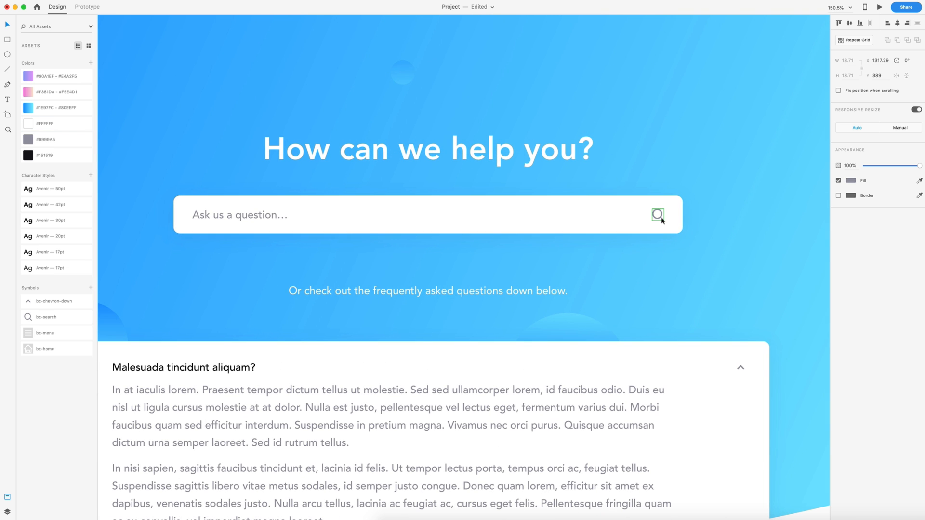
scroll(722, 206, "down", 3)
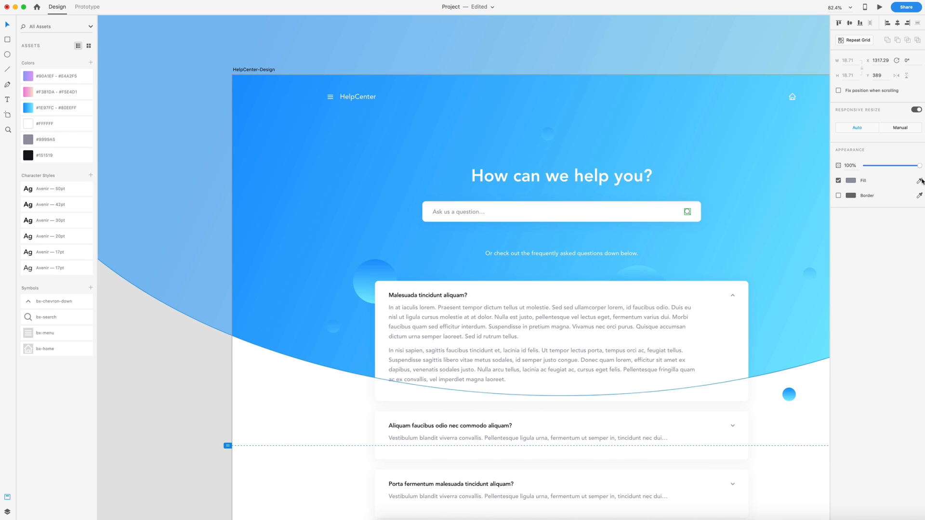
left_click(920, 181)
left_click(241, 85)
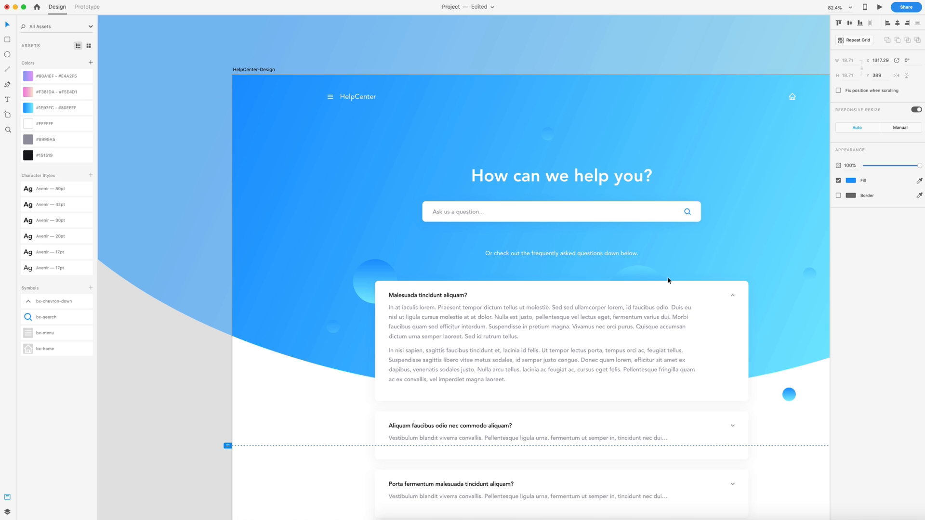
scroll(683, 281, "down", 2)
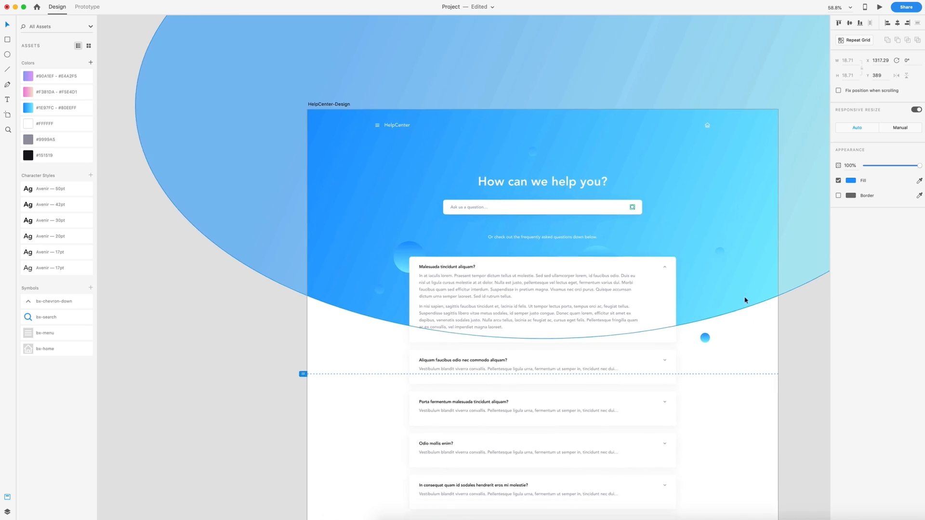
scroll(746, 300, "down", 1)
left_click(785, 287)
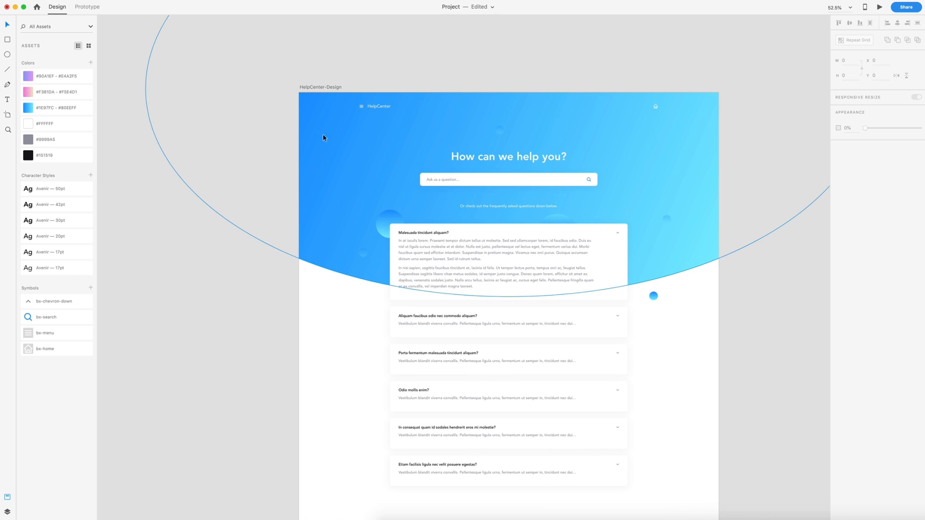
- Start a Pen path just above the artboard's top-left for a header blob
scroll(506, 175, "left", 2)
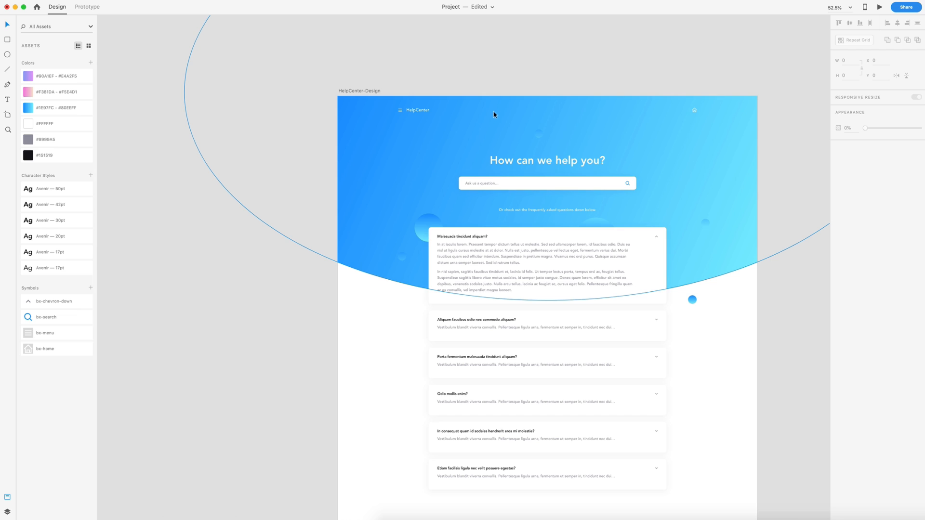
key("p")
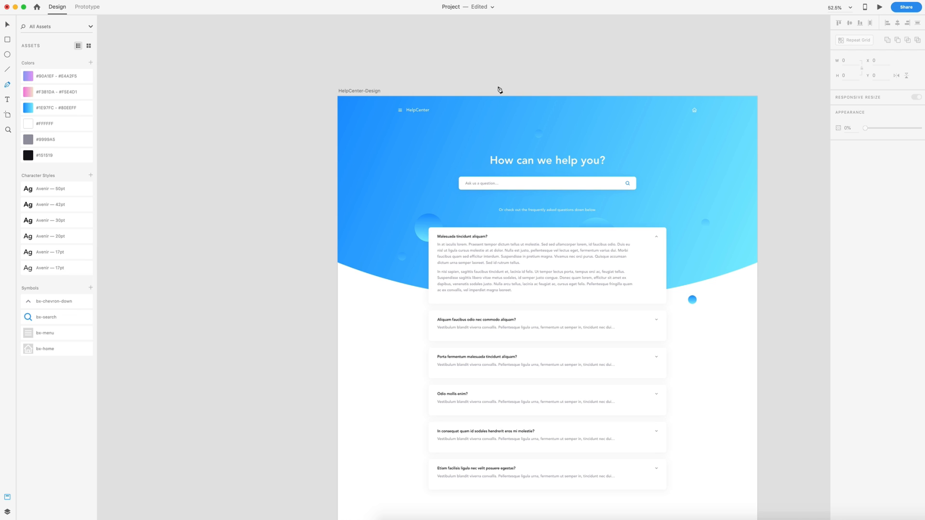
left_click(490, 90)
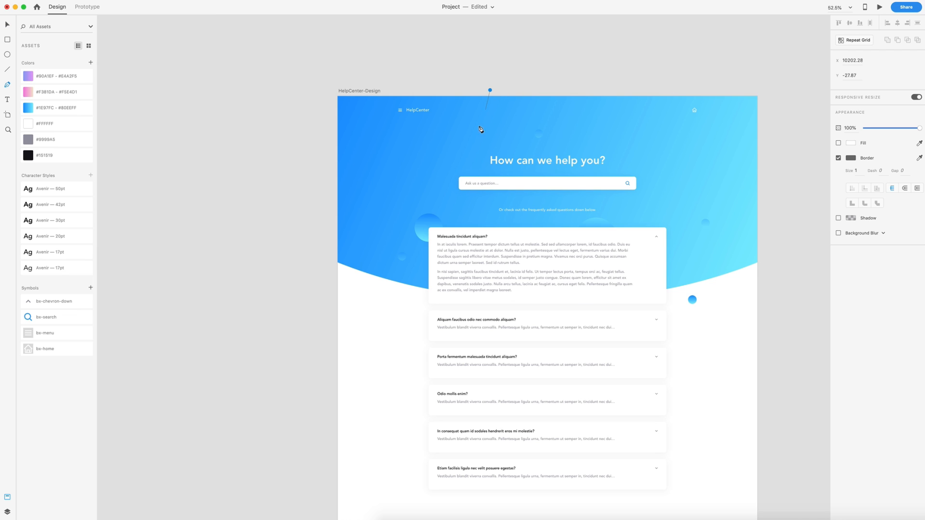
- Draw a closed curved blob over the header's top-left corner and smooth its anchor points
left_click(429, 110)
left_click_drag(445, 109, 377, 106)
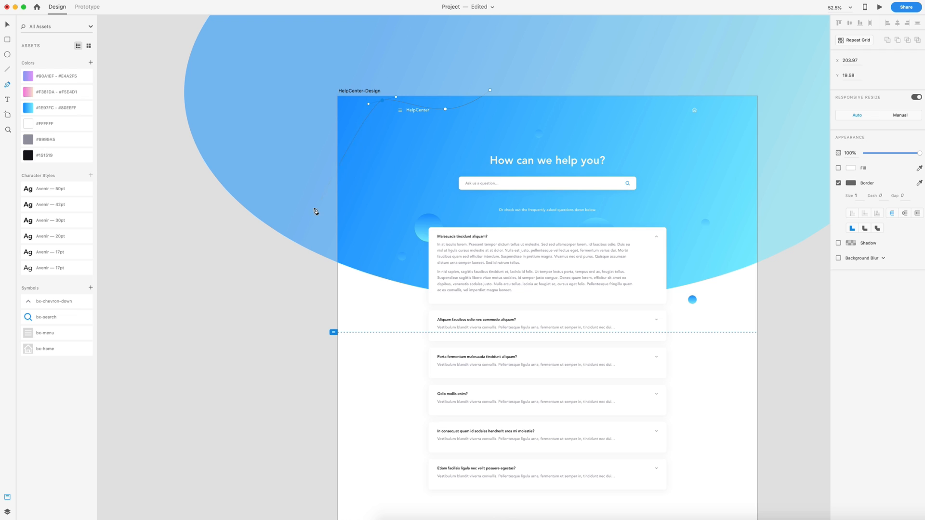
left_click_drag(308, 206, 248, 212)
left_click(300, 65)
left_click(491, 90)
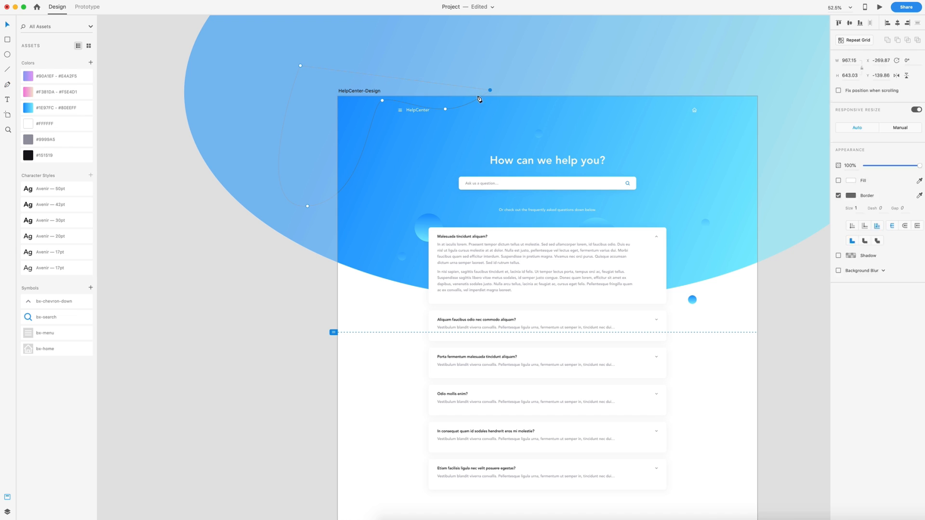
double_click(382, 100)
left_click(382, 100)
mouse_move(370, 105)
left_mouse_down()
mouse_move(341, 104)
mouse_move(378, 104)
left_mouse_up()
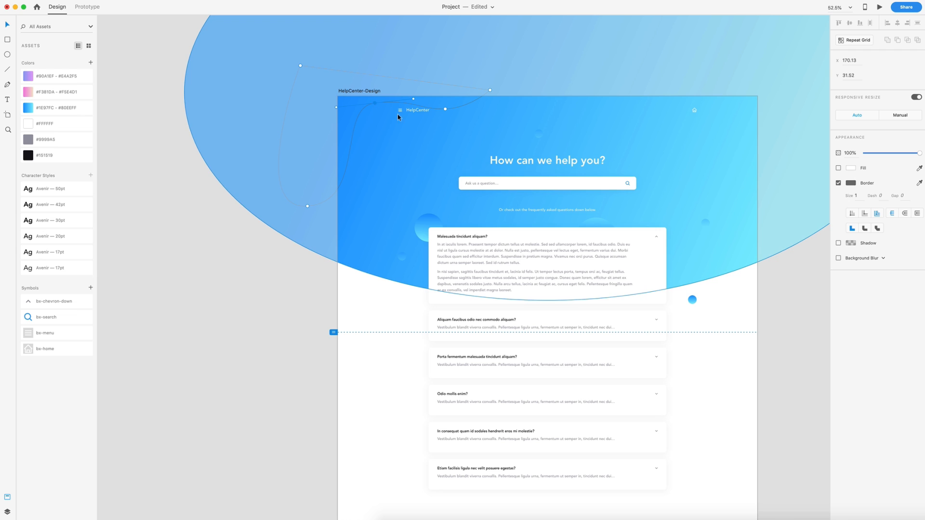
left_click(446, 110)
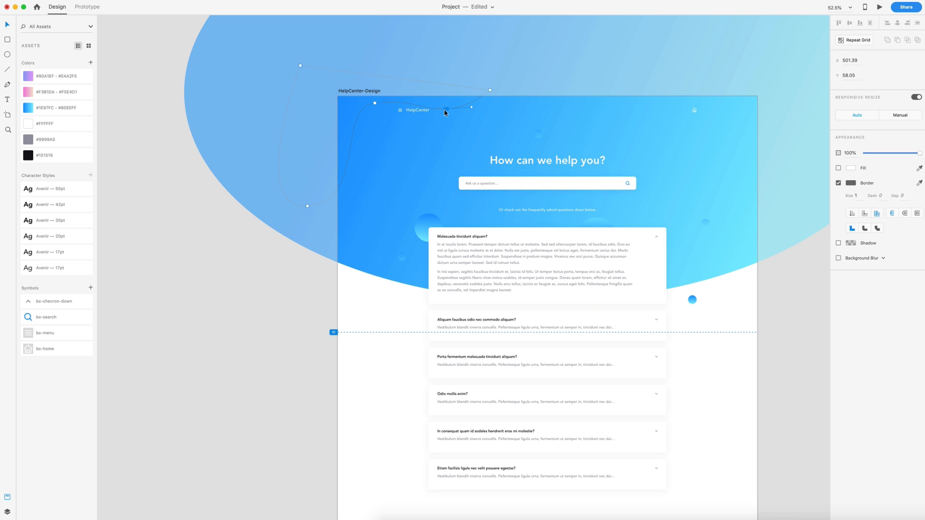
left_click_drag(445, 110, 453, 108)
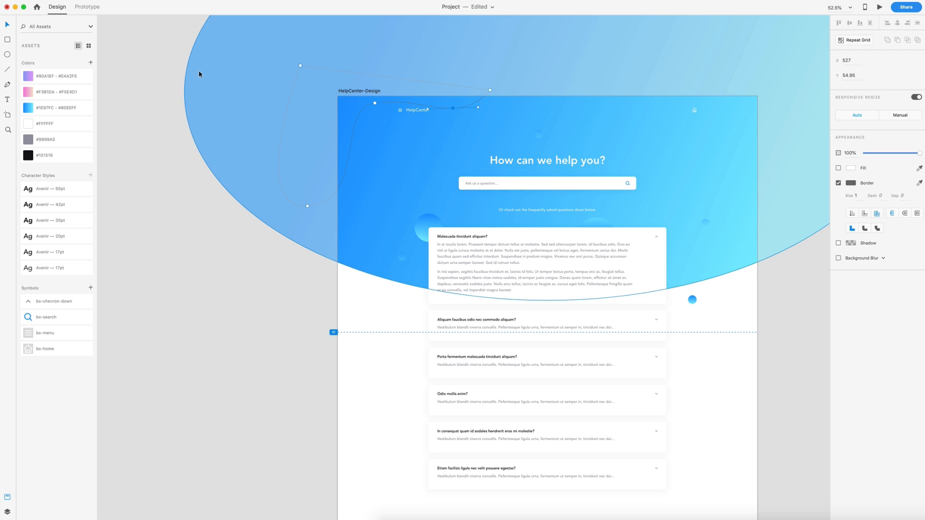
- Fill the blob with the #F381DA–#F5E4D1 pink gradient angled toward the upper right
left_click(27, 94)
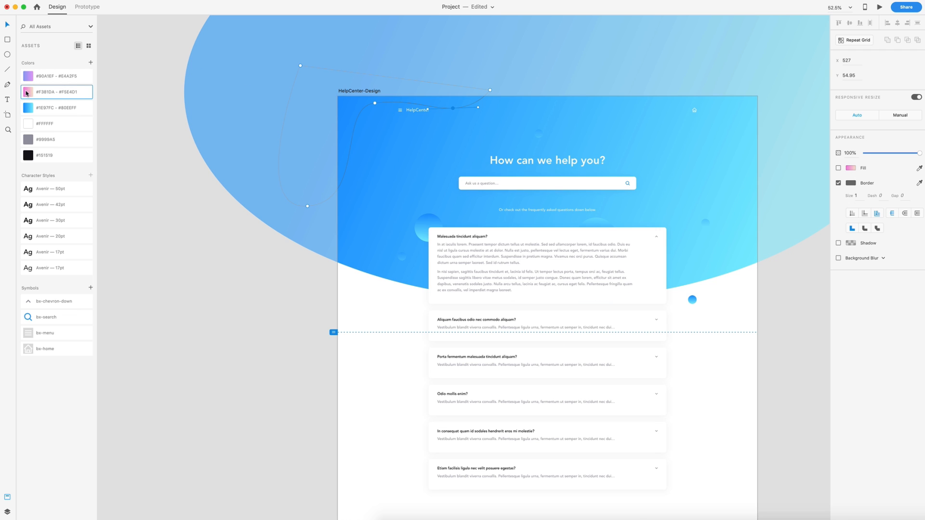
left_click(838, 168)
left_click(851, 168)
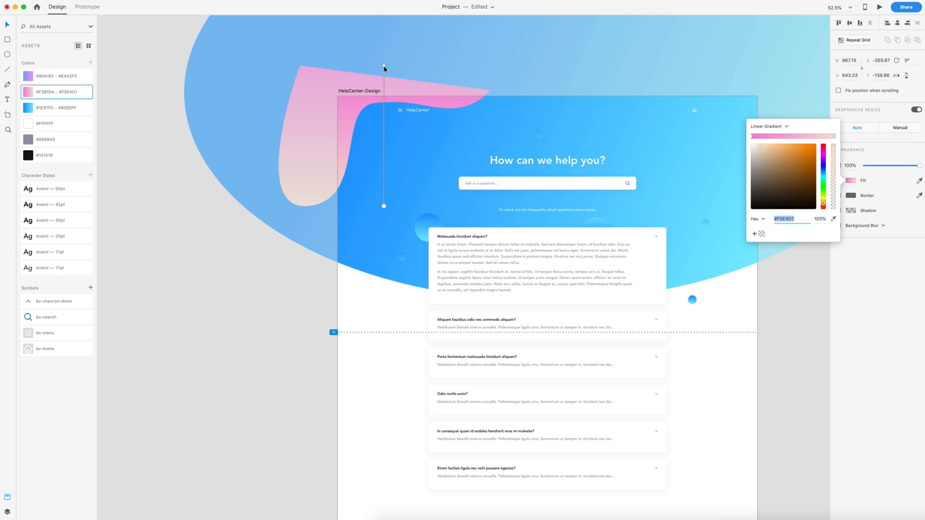
left_click_drag(384, 66, 332, 189)
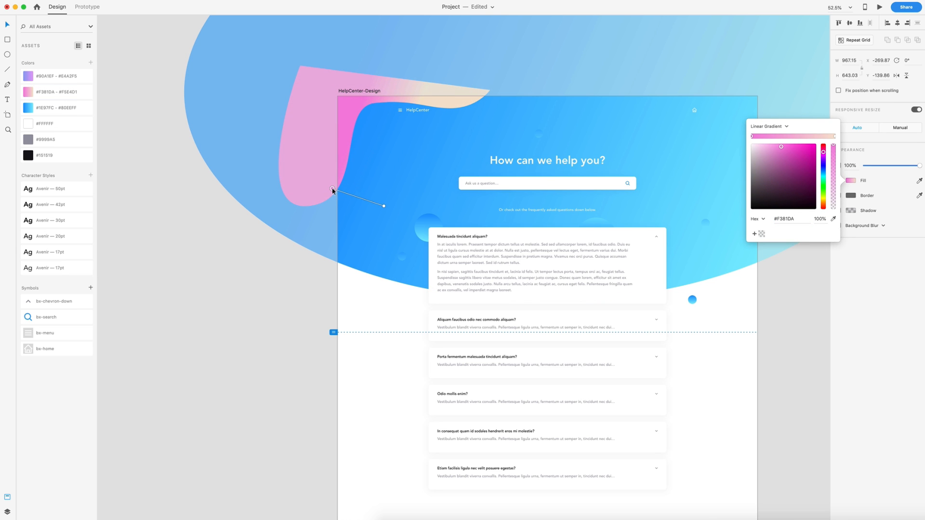
left_click_drag(385, 206, 458, 73)
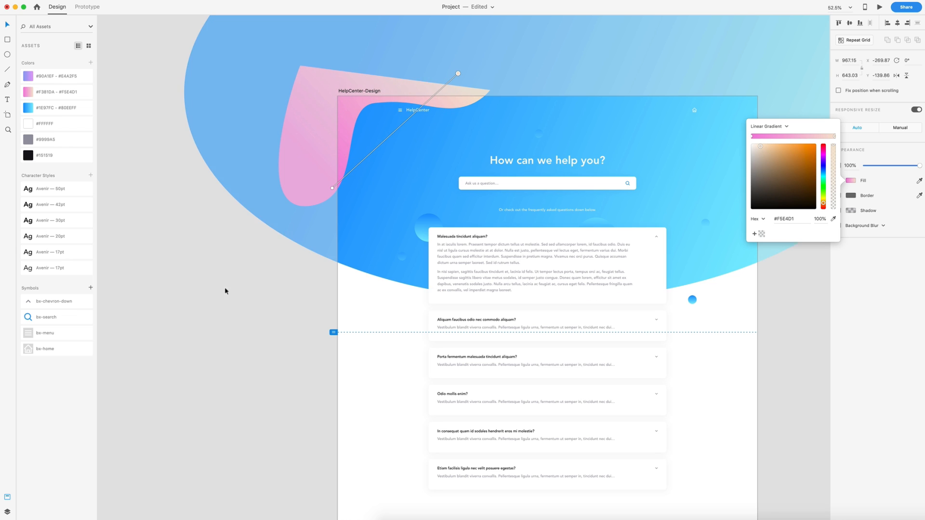
left_click(226, 291)
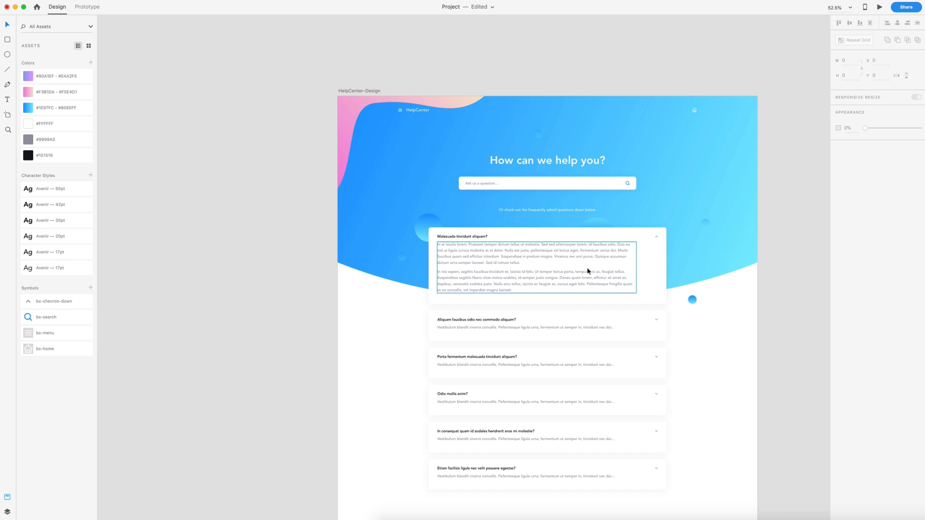
- Shift the pink blob slightly down-right and raise its top curve
left_click(452, 99)
left_click_drag(453, 102, 445, 107)
double_click(390, 100)
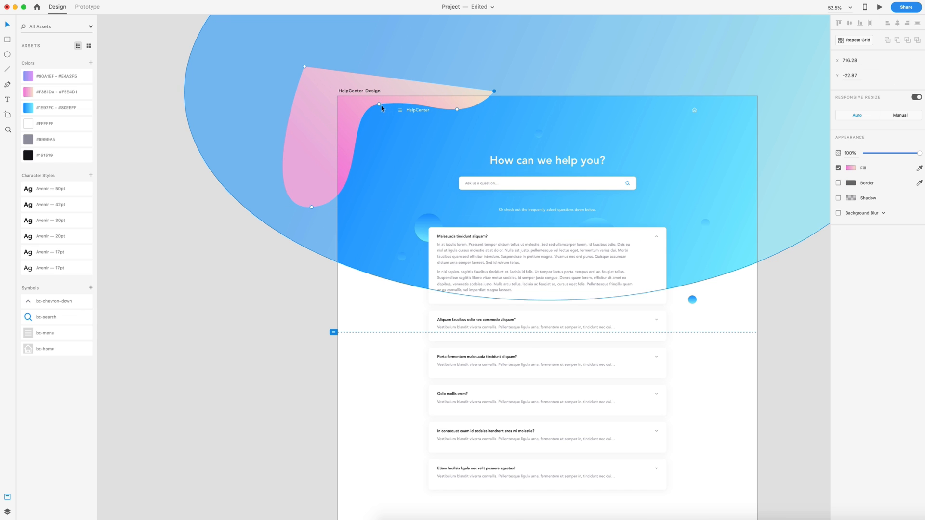
left_click(379, 103)
left_click(418, 99)
left_click_drag(418, 101, 417, 92)
key("Escape")
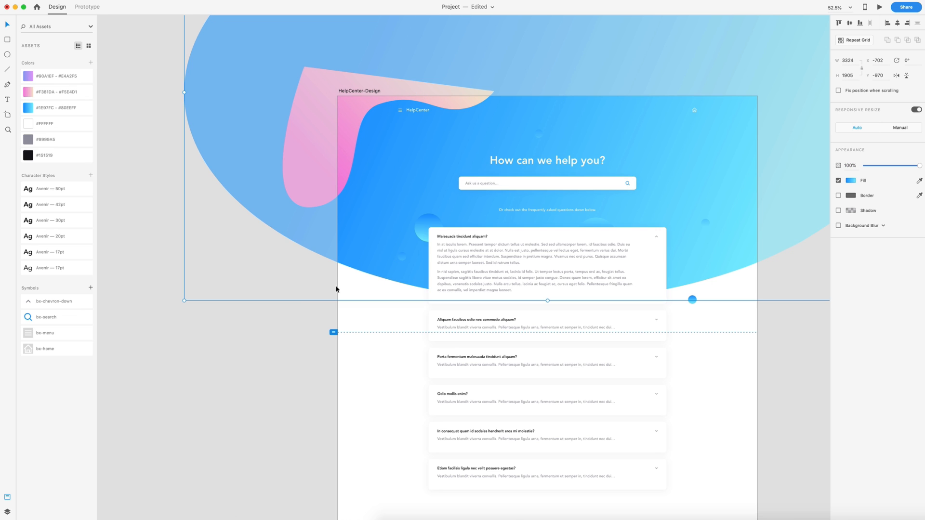
left_click(273, 323)
scroll(294, 299, "down", 2)
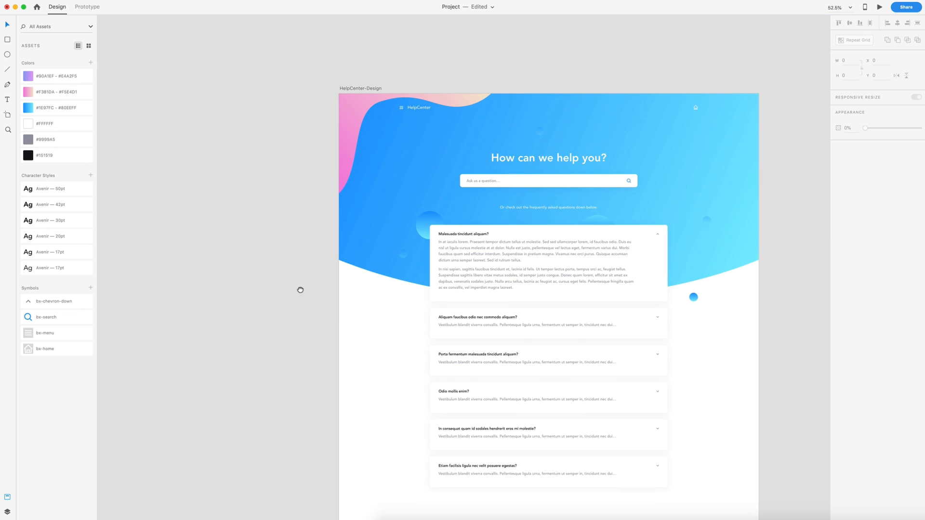
key("p")
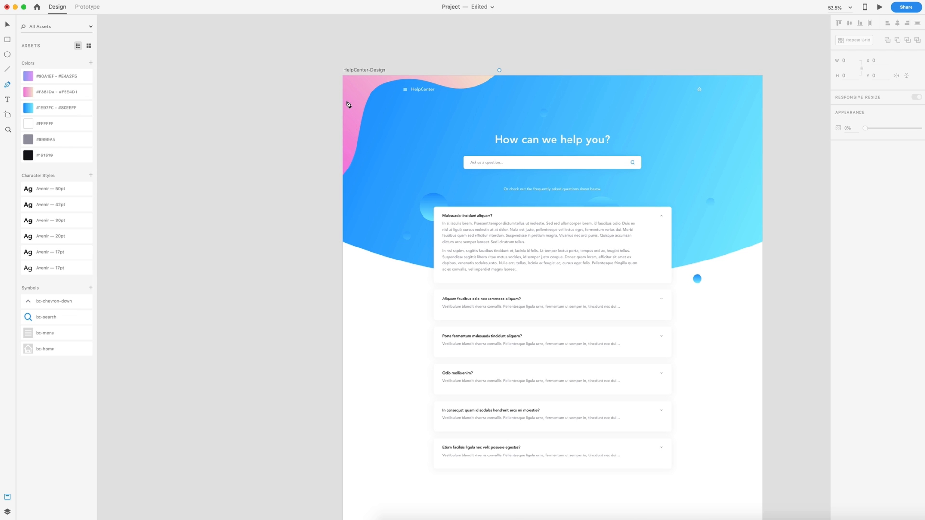
- Draw a new closed blob outline on the header's left edge
left_click(333, 96)
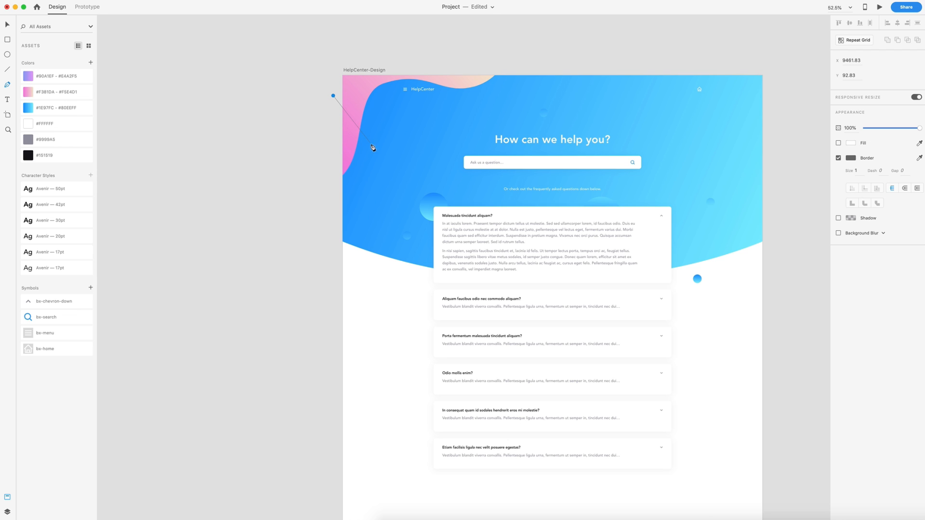
left_click_drag(371, 154, 365, 196)
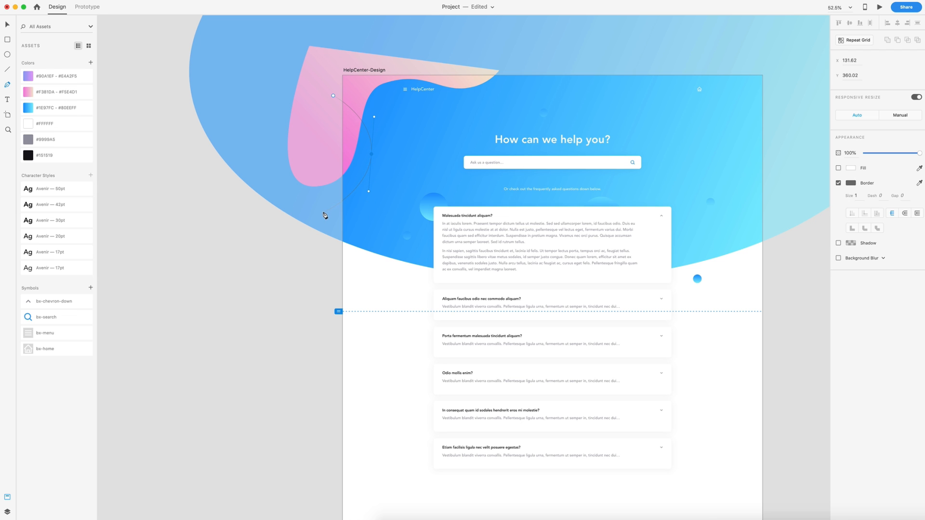
key("Escape")
left_click(333, 96)
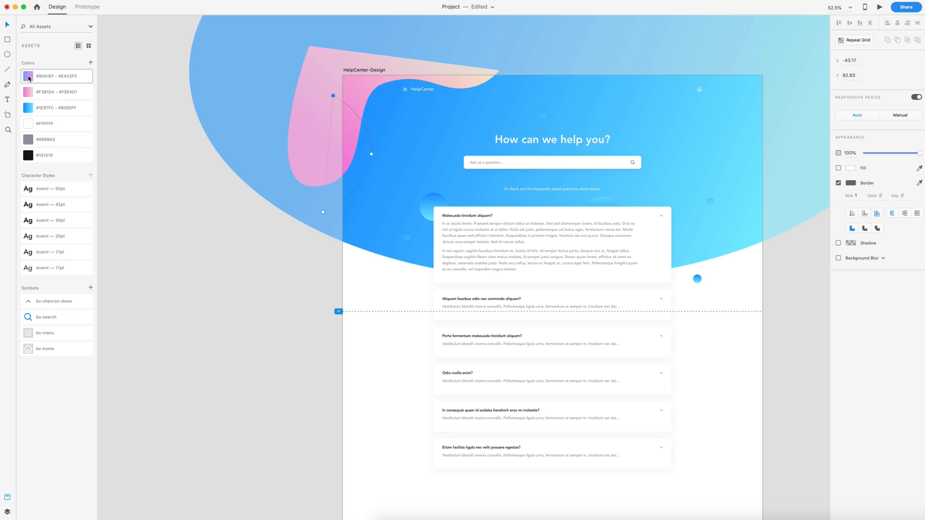
- Fill the blob with the #90A1EF–#E4A2F5 purple gradient, remove its border, and run the gradient vertically
left_click(32, 78)
left_click(839, 168)
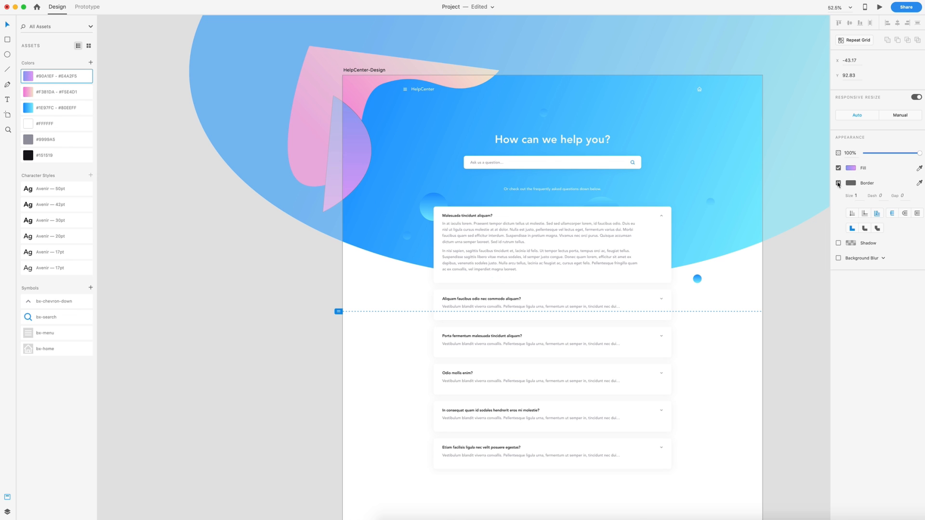
left_click(838, 183)
left_click(851, 168)
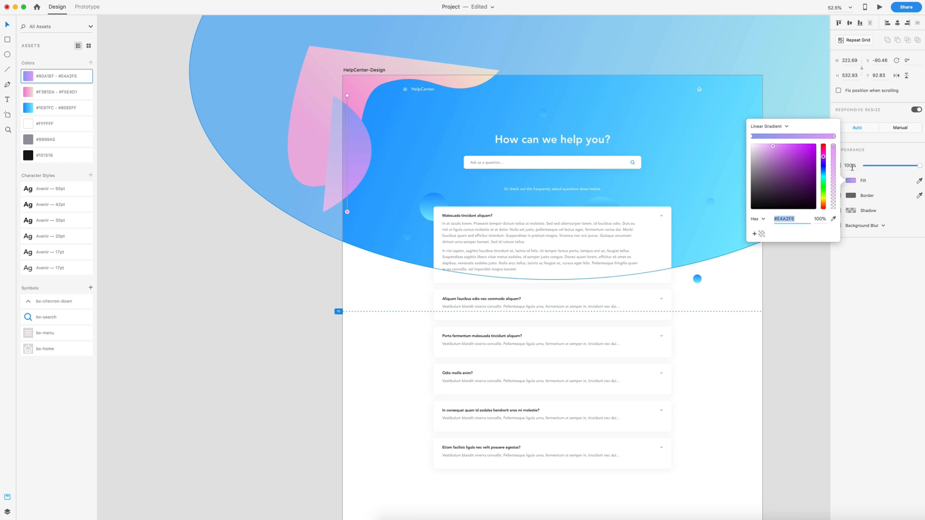
left_click_drag(347, 212, 363, 126)
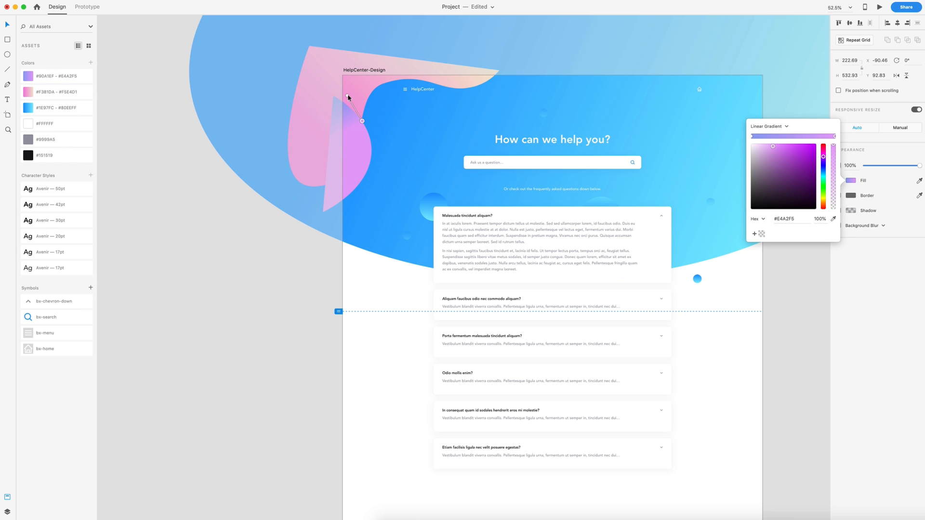
left_click_drag(347, 95, 331, 204)
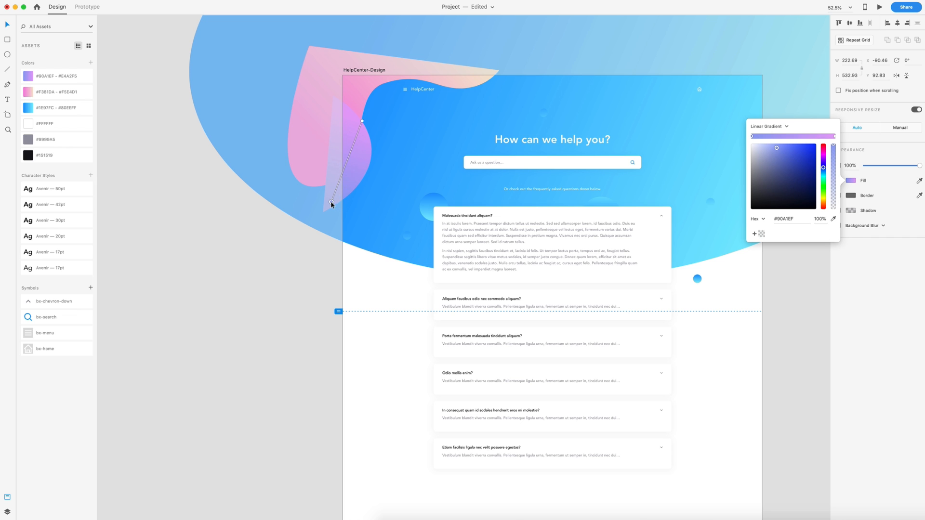
left_click(294, 268)
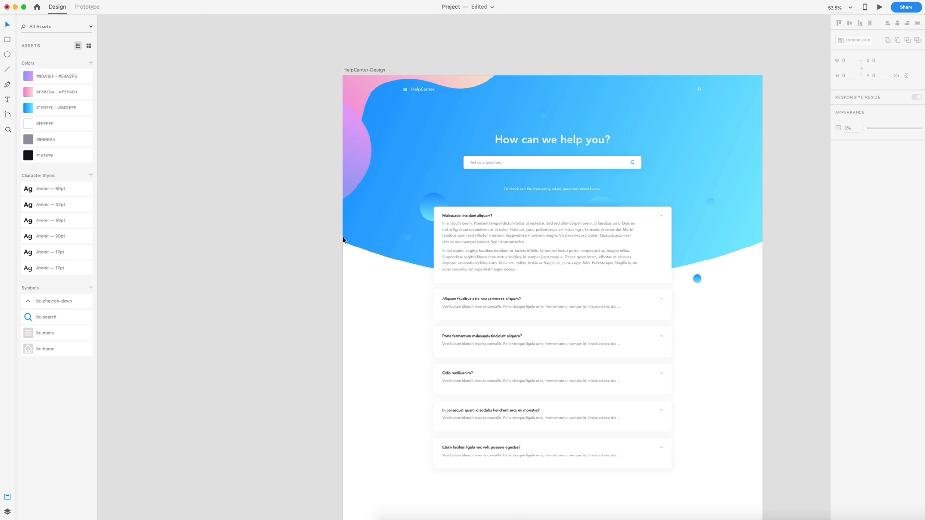
- Reshape the pink blob's top curve near the logo by dragging an anchor handle
left_click(362, 84)
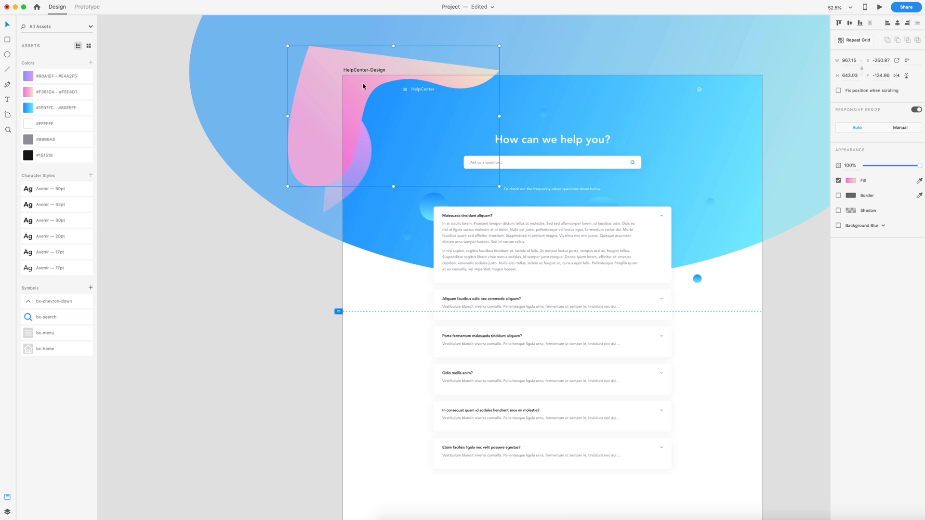
double_click(363, 85)
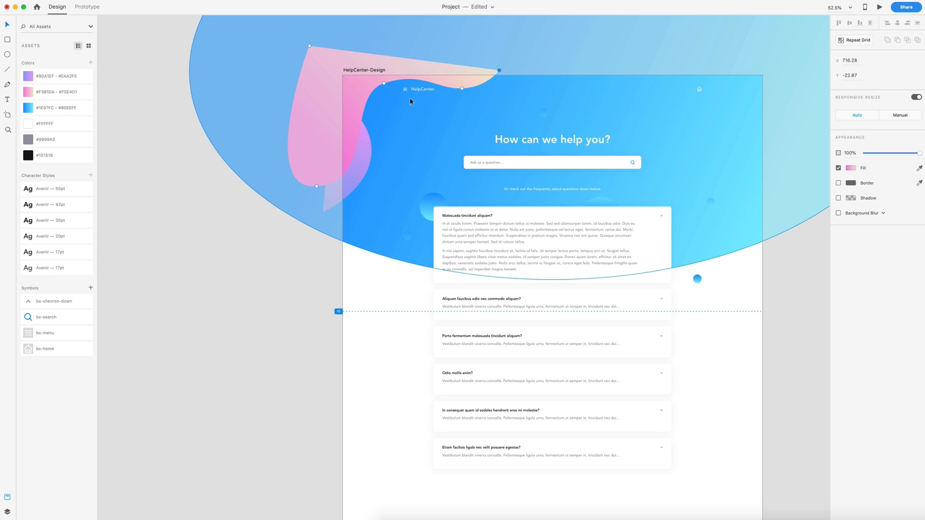
scroll(398, 81, "up", 5)
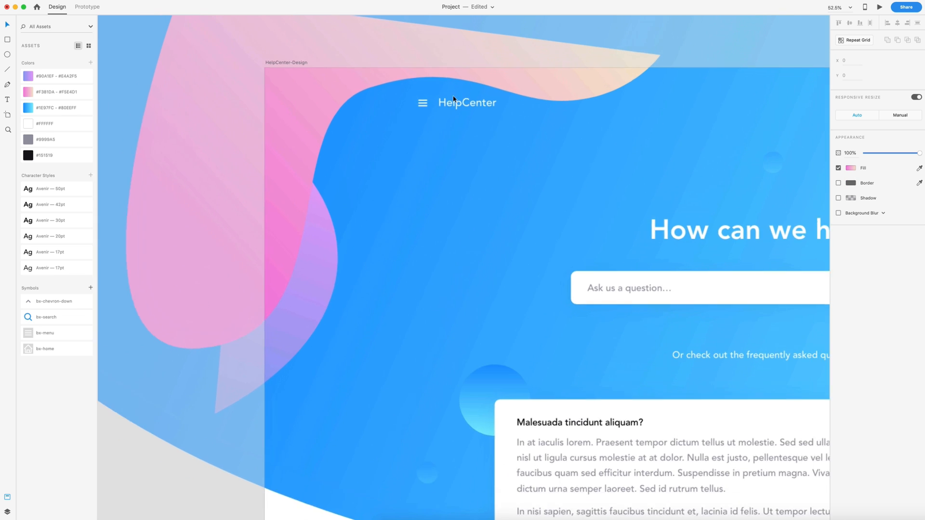
left_click(360, 86)
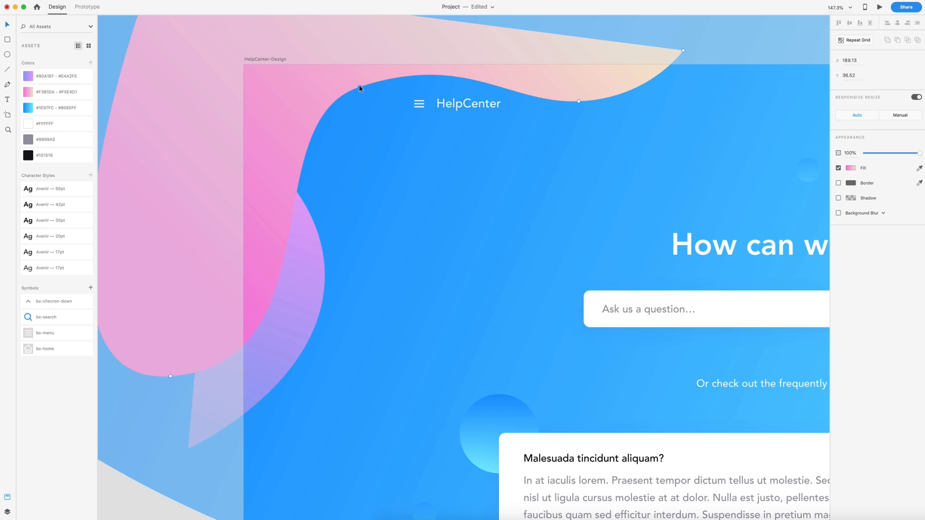
left_click_drag(466, 52, 430, 42)
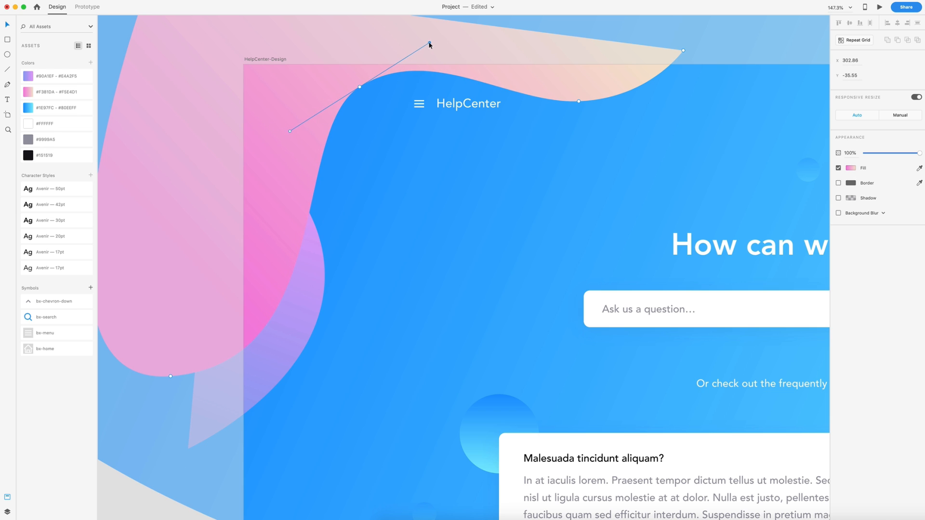
left_click(117, 484)
- Move the purple blob 36 px lower
scroll(569, 233, "down", 5)
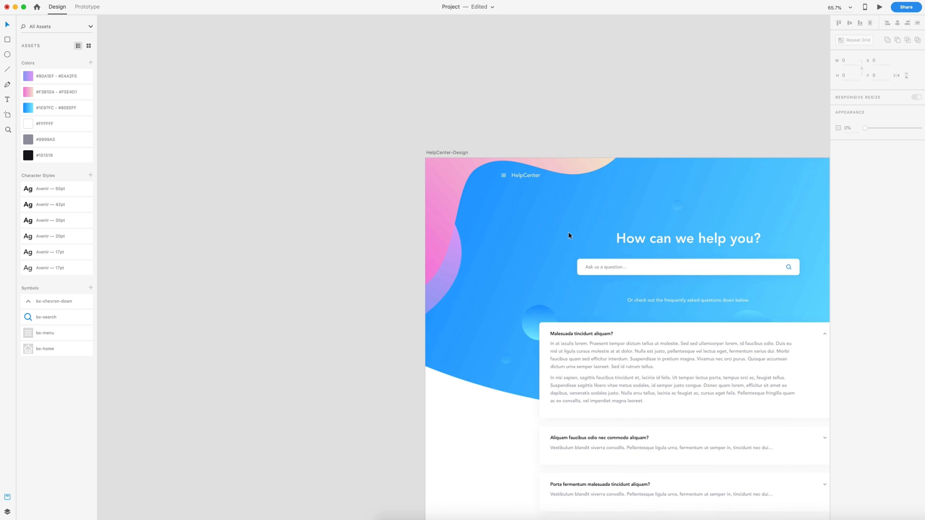
left_click(423, 256)
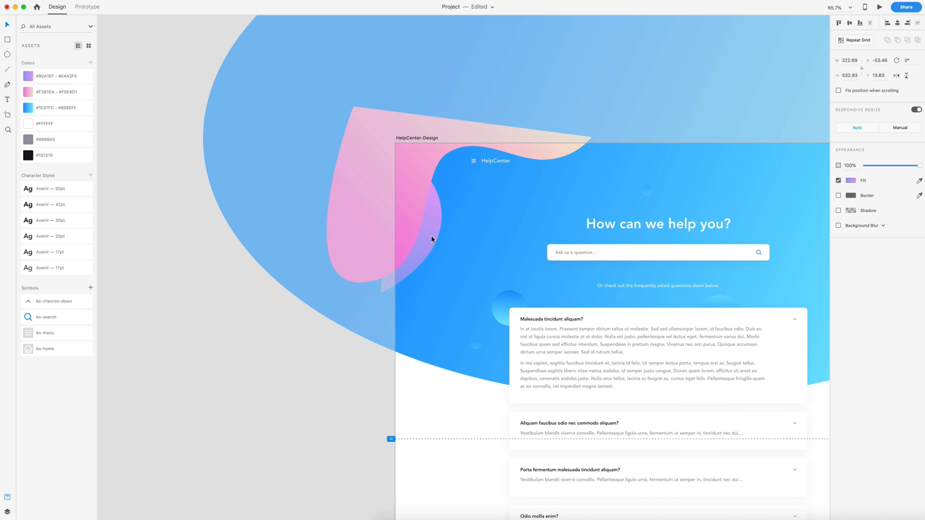
left_click_drag(429, 245, 429, 245)
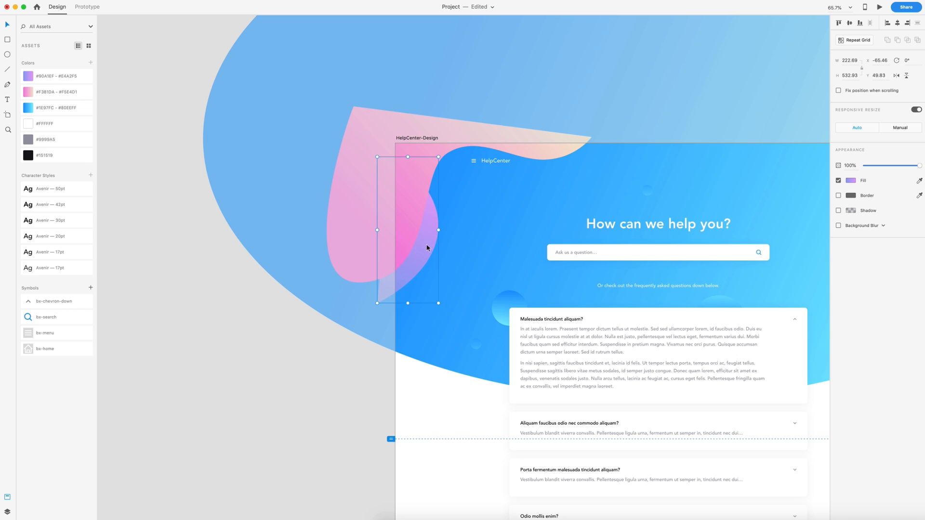
left_click(330, 333)
scroll(332, 333, "right", 1)
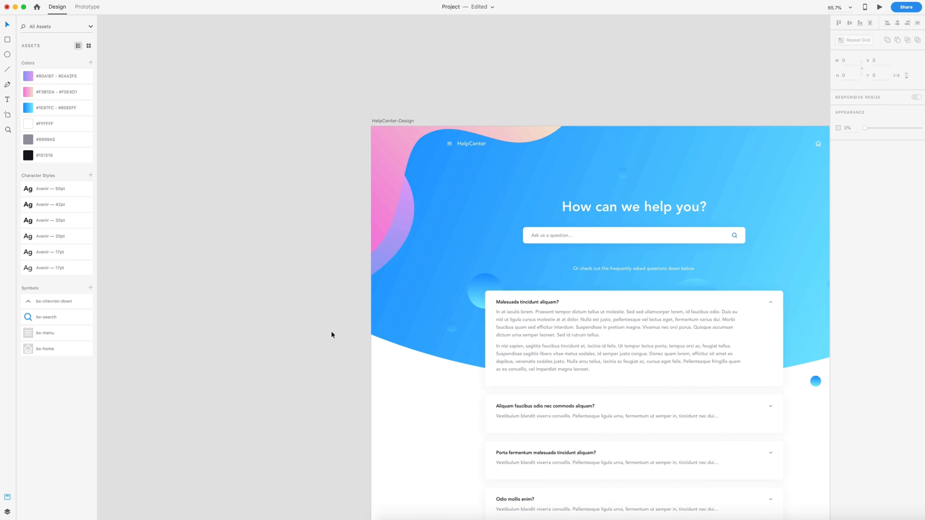
- Draw a tall closed blob outline down the header's left side with the Pen tool
key("p")
left_click(395, 105)
left_click_drag(429, 174, 431, 205)
left_click_drag(384, 242, 382, 273)
left_click_drag(364, 330, 314, 367)
left_click_drag(346, 166, 348, 163)
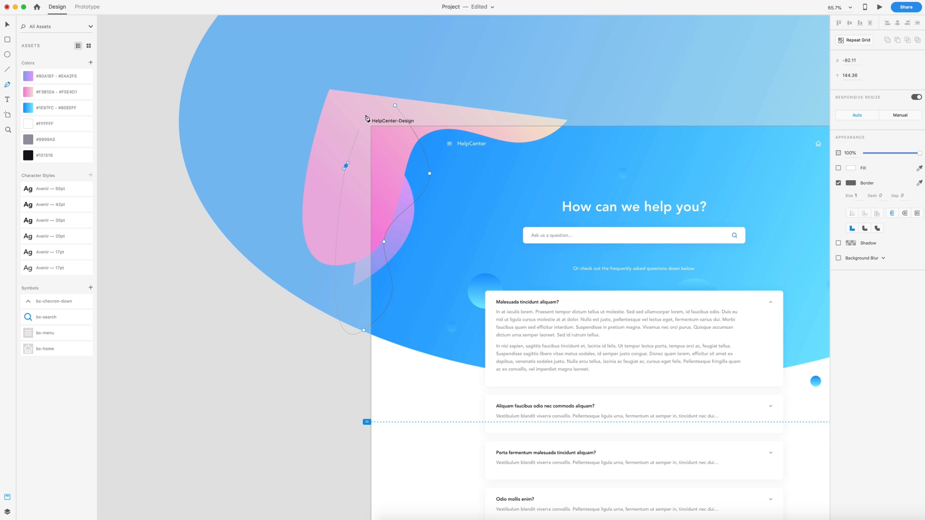
left_click(349, 108)
left_click(395, 105)
key("Escape")
- Give the blob the #1E97FC–#80EEFF gradient without a border and pull its upper anchor to the top edge
left_click(26, 108)
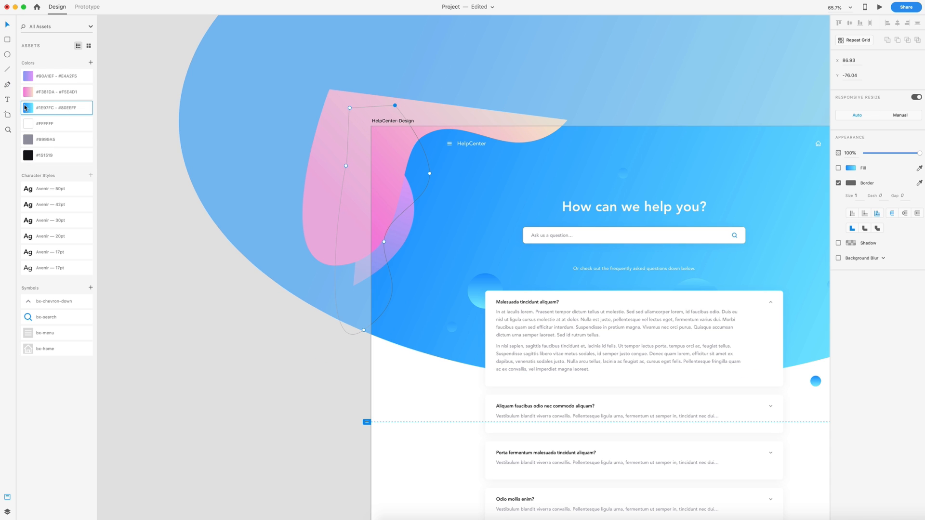
left_click(838, 168)
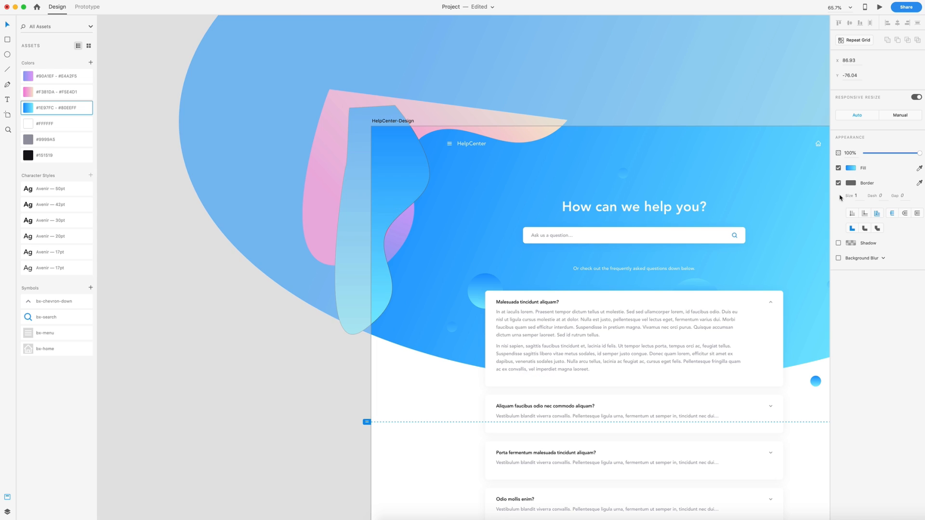
left_click(839, 183)
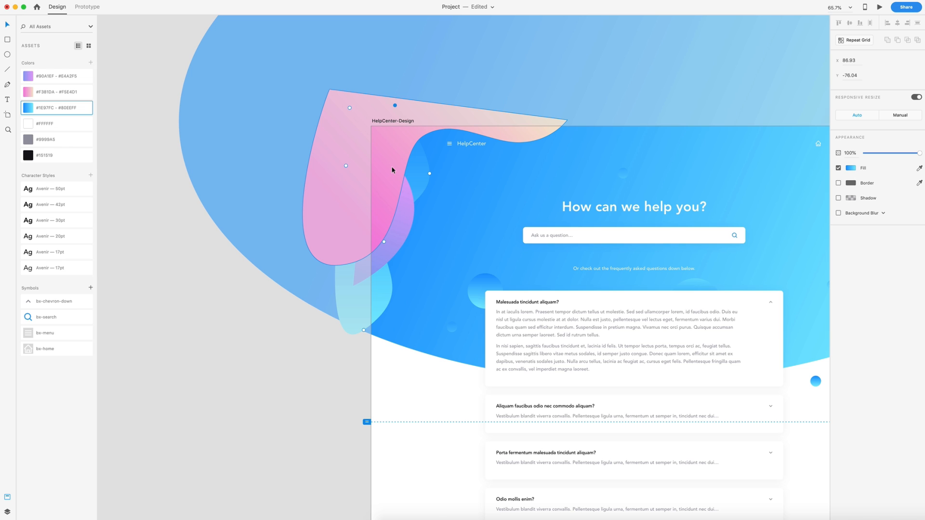
left_click(580, 415)
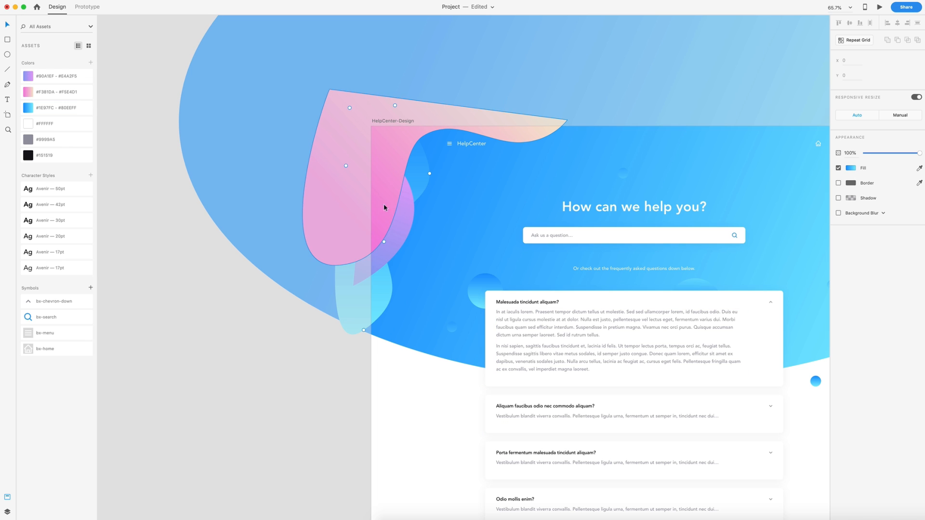
left_click(430, 173)
left_click_drag(431, 174, 433, 129)
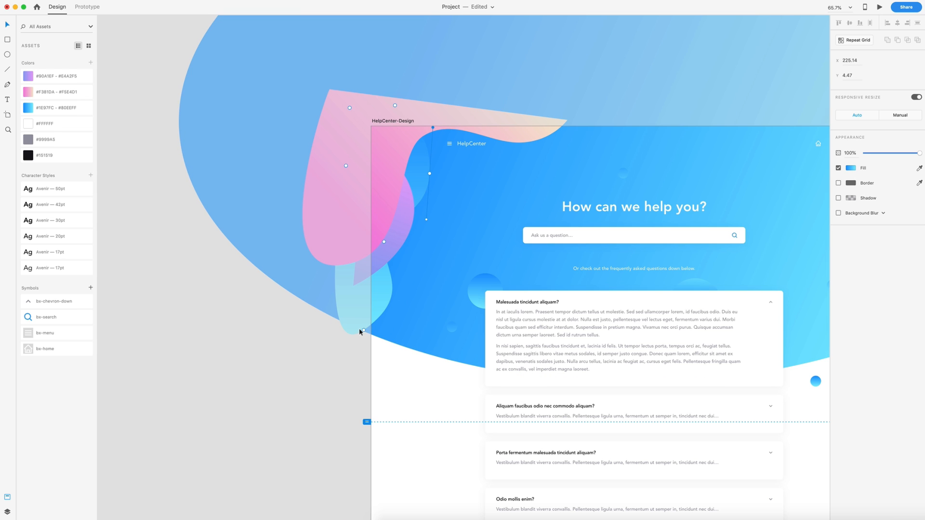
left_click_drag(414, 293, 409, 308)
- Copy a 39×39 circle onto the left blobs and give it the pink #F381DA–#F5EAD1 gradient
left_click(263, 401)
scroll(263, 401, "right", 4)
scroll(264, 401, "down", 2)
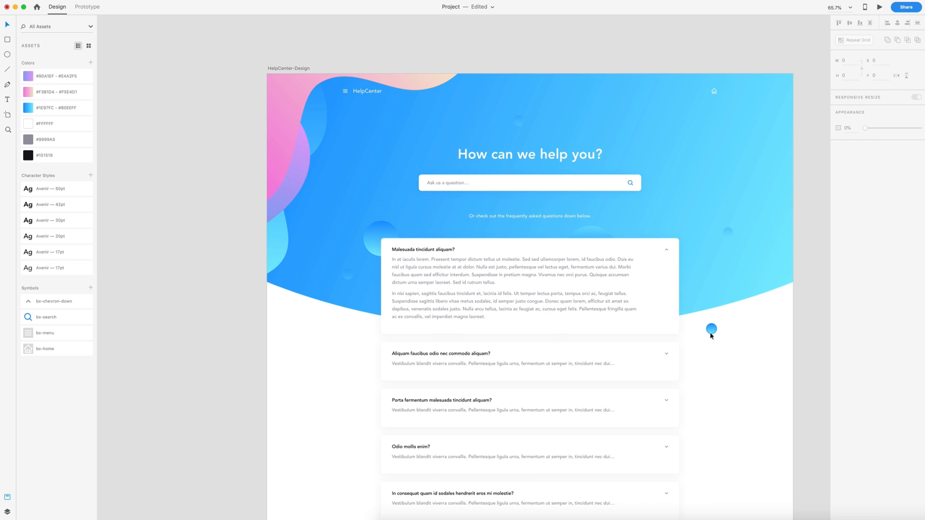
left_click_drag(711, 333, 318, 164)
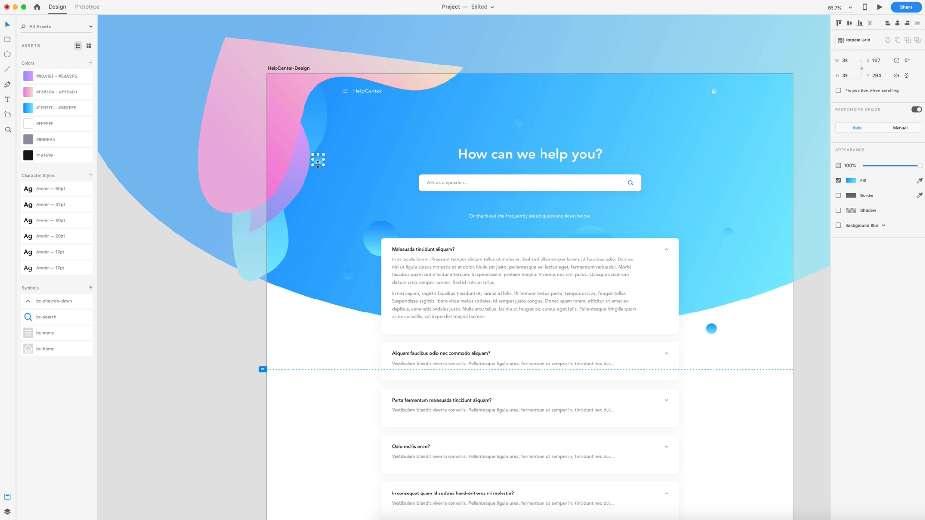
left_click(28, 92)
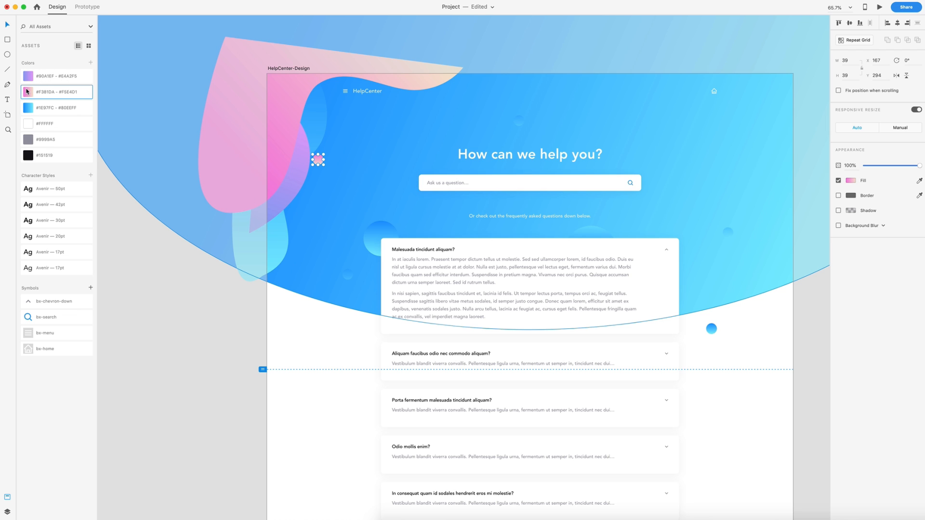
left_click_drag(314, 156, 306, 154)
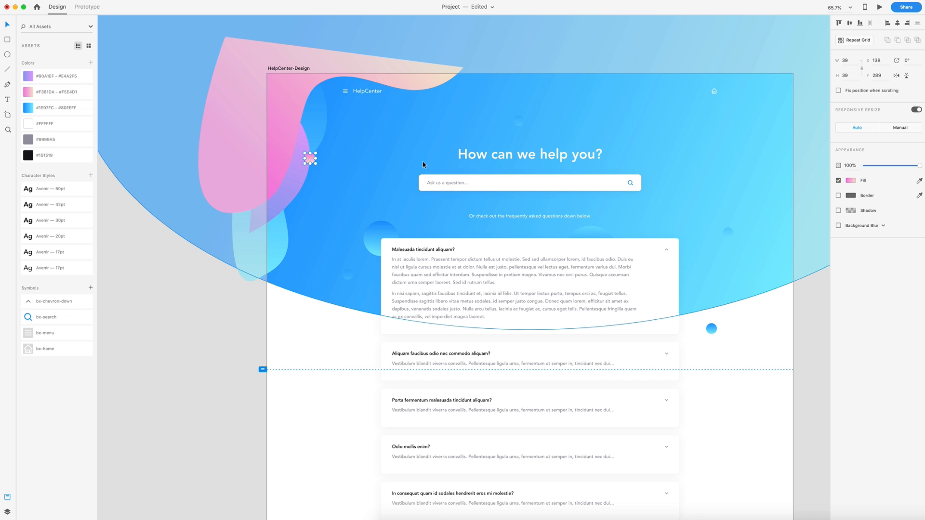
- Draw a closed curvy path with the Pen tool around the header's upper-right corner
left_click(238, 322)
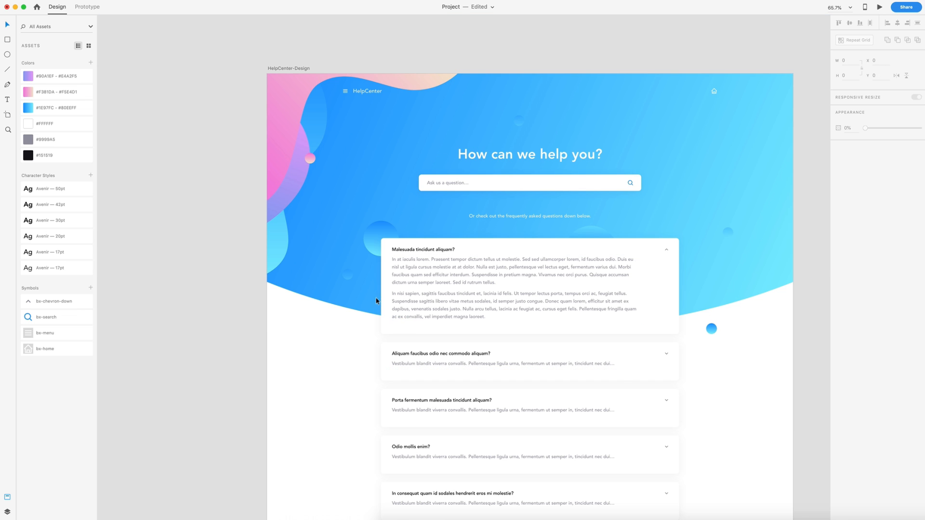
left_click_drag(592, 208, 523, 225)
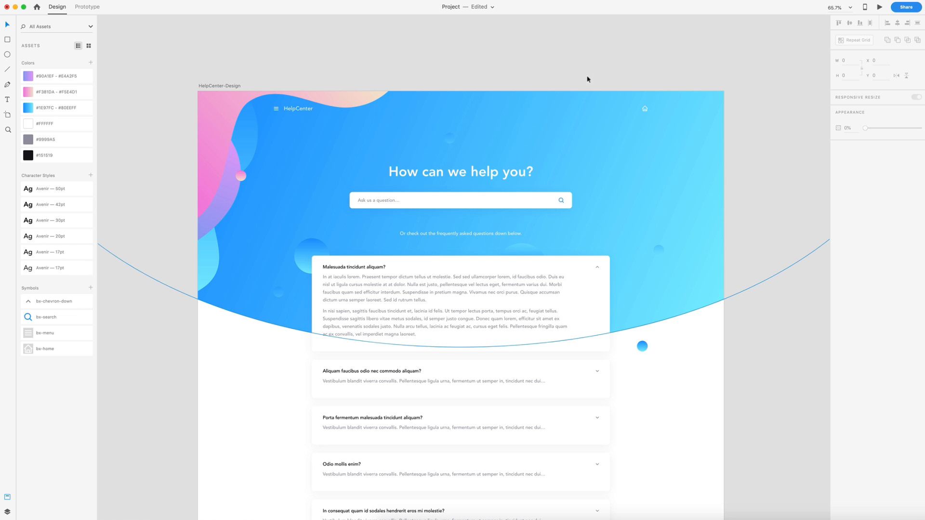
left_click_drag(737, 123, 722, 125)
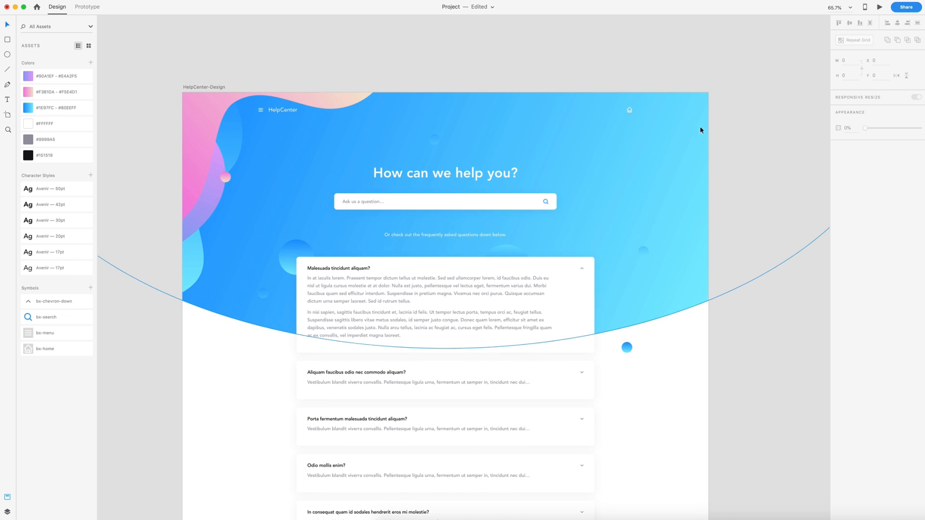
key("p")
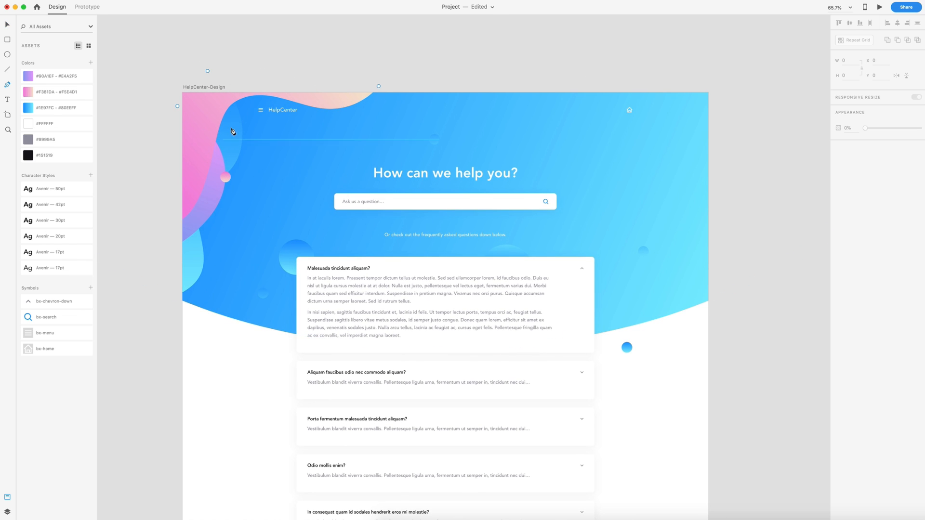
left_click(471, 84)
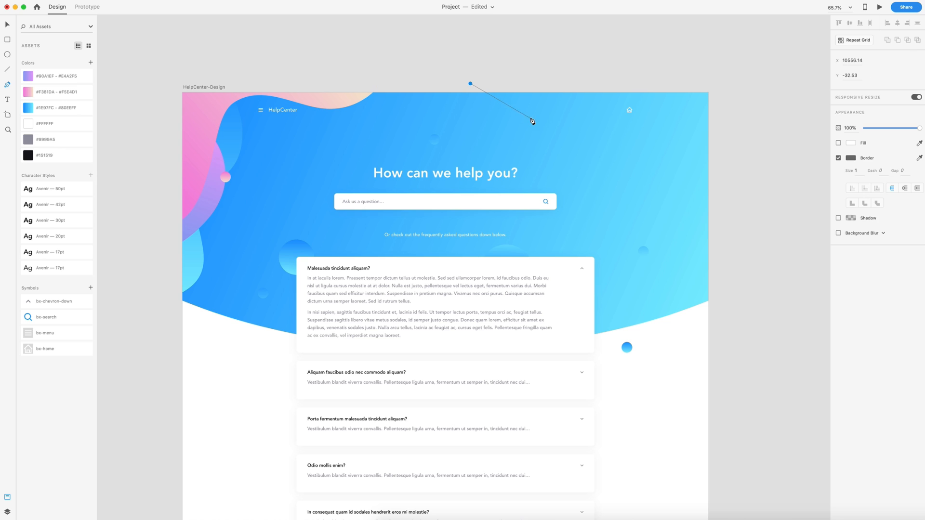
left_click_drag(545, 121, 578, 129)
left_click_drag(659, 125, 679, 136)
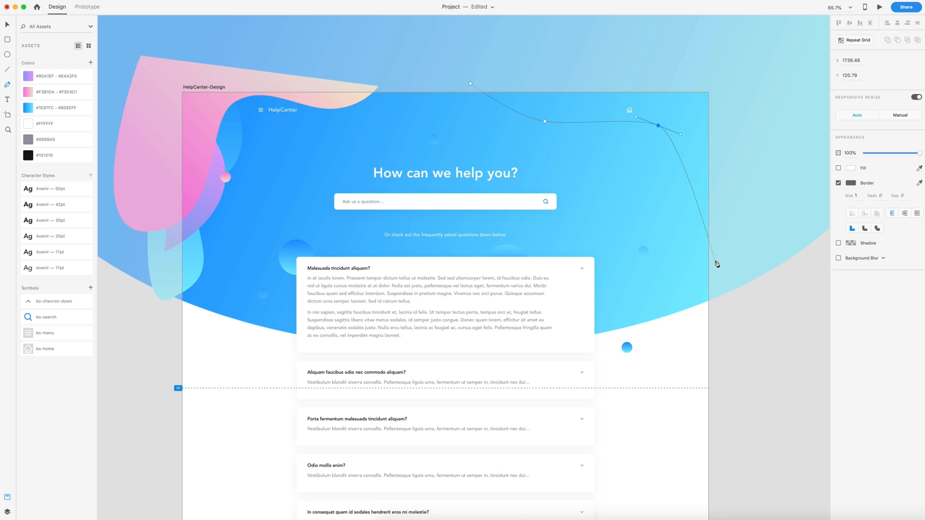
left_click_drag(716, 260, 781, 280)
left_click(471, 83)
key("Escape")
- Pull the blob's bezier handles near the top-right corner to smooth its curved edge
left_click(658, 126)
left_click_drag(680, 133, 636, 107)
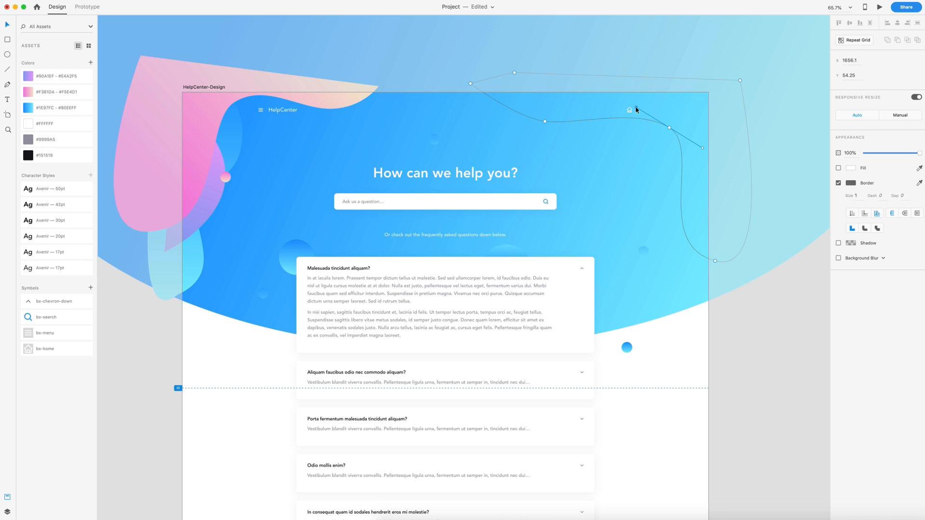
left_click_drag(703, 148, 713, 151)
left_click(753, 325)
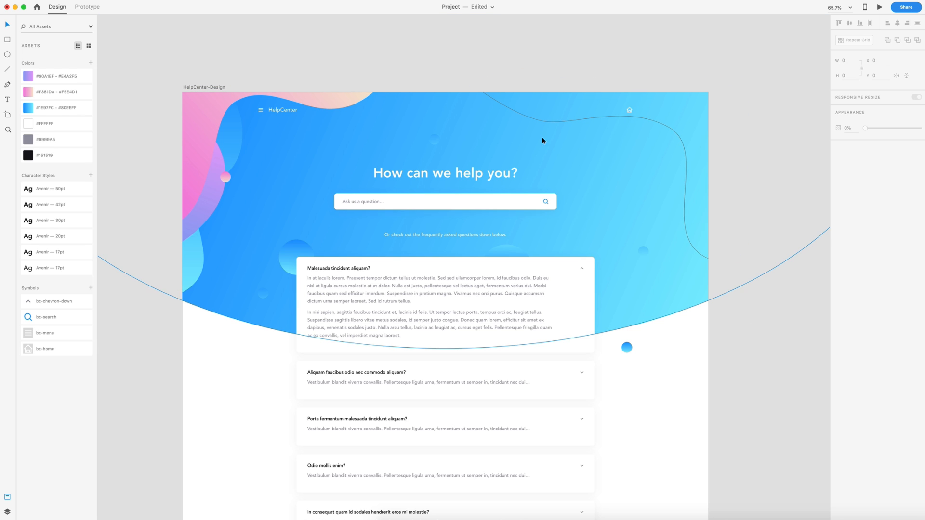
left_click(558, 126)
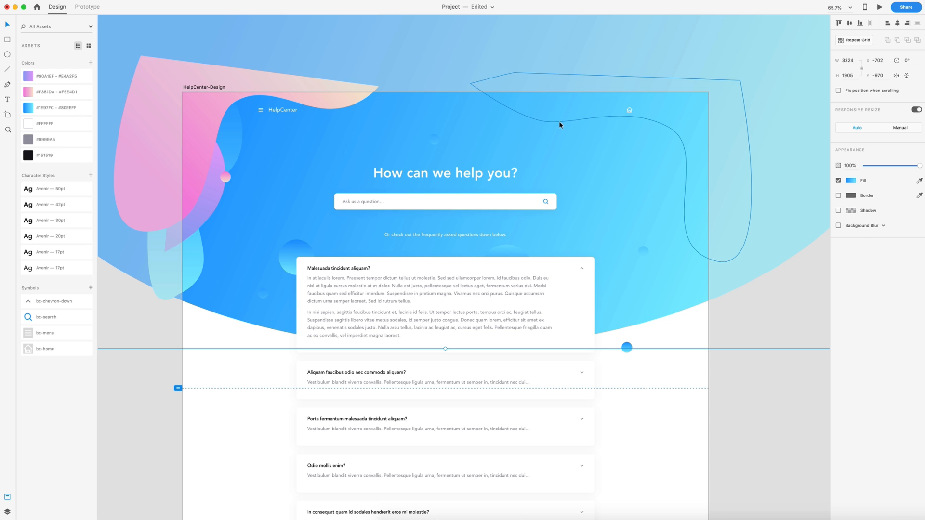
- Fill the new blob with the #F381DA–#F5E4D1 gradient, remove its border, and angle it diagonally
left_click(559, 122)
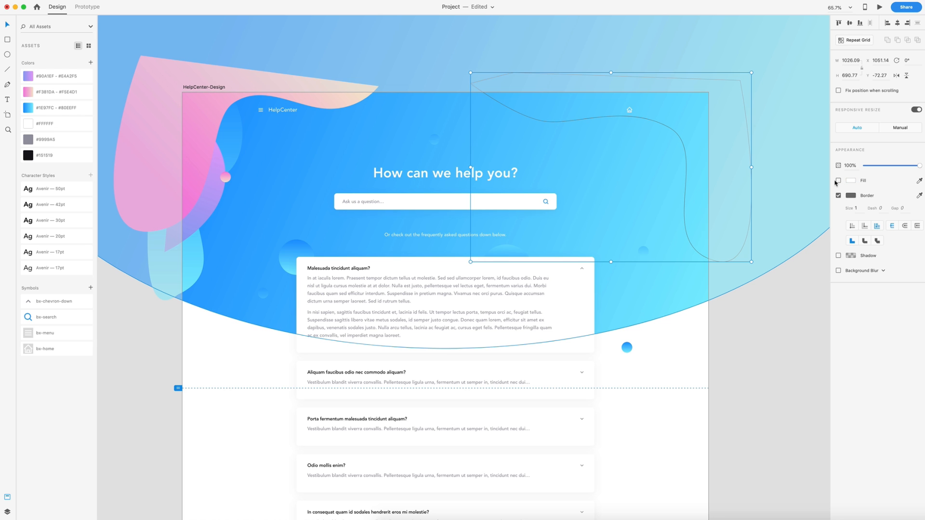
left_click(31, 92)
left_click(838, 181)
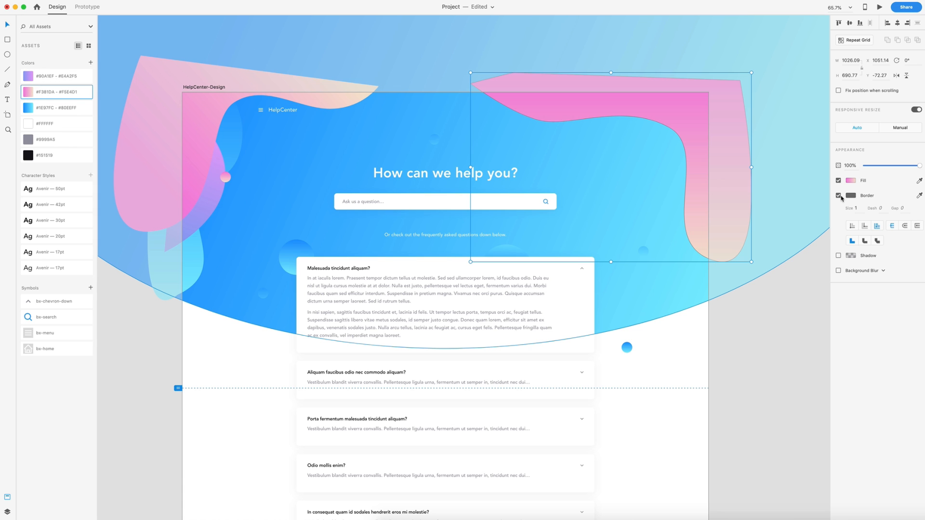
left_click(839, 196)
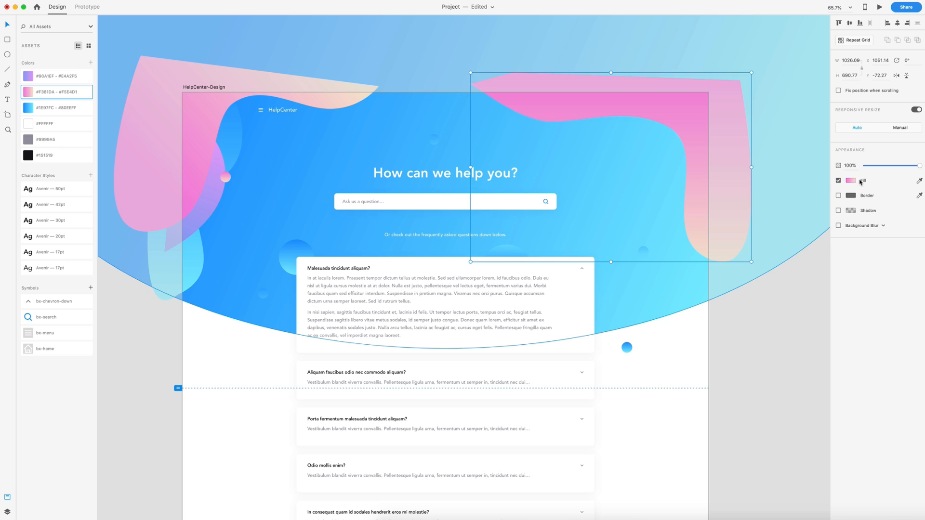
left_click(851, 181)
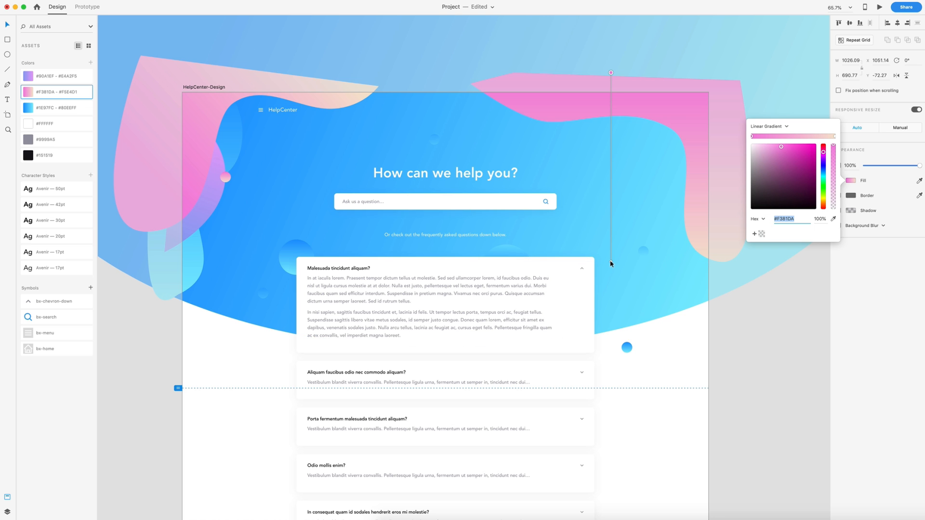
left_click_drag(611, 262, 486, 93)
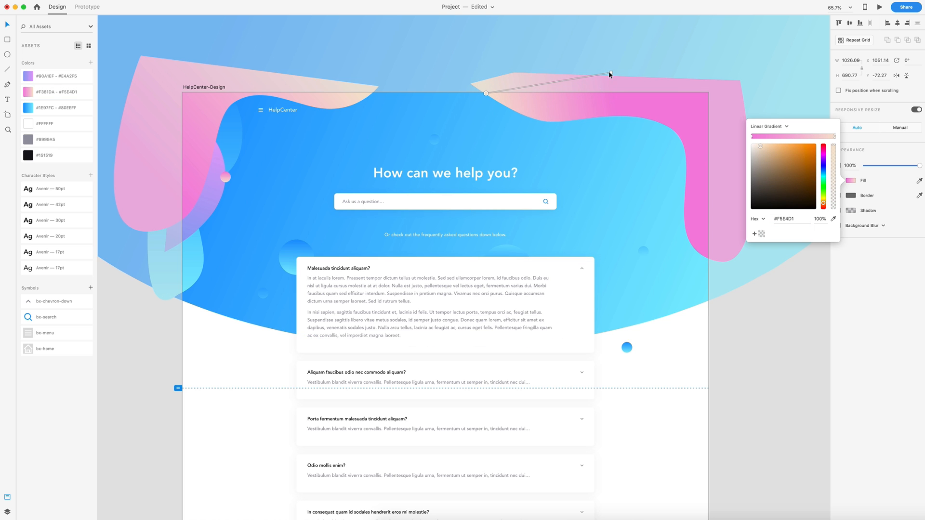
left_click_drag(610, 72, 724, 264)
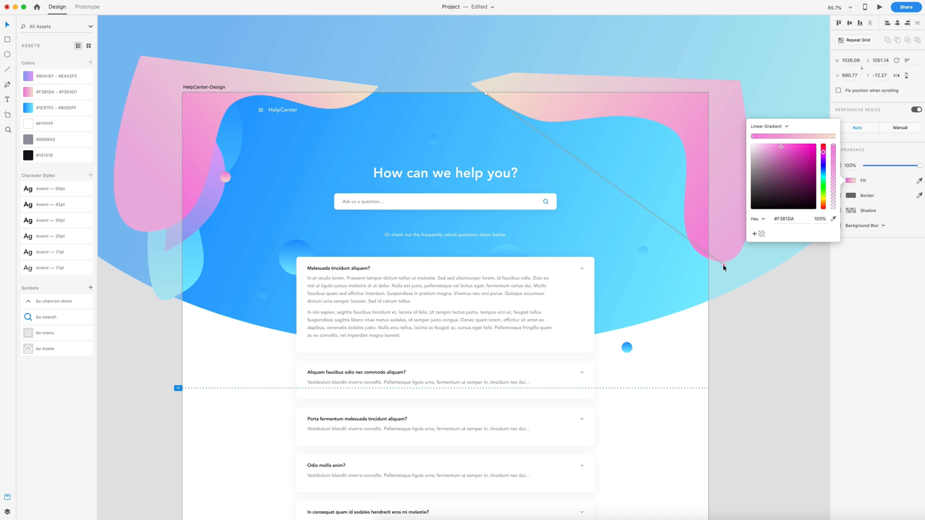
left_click(787, 282)
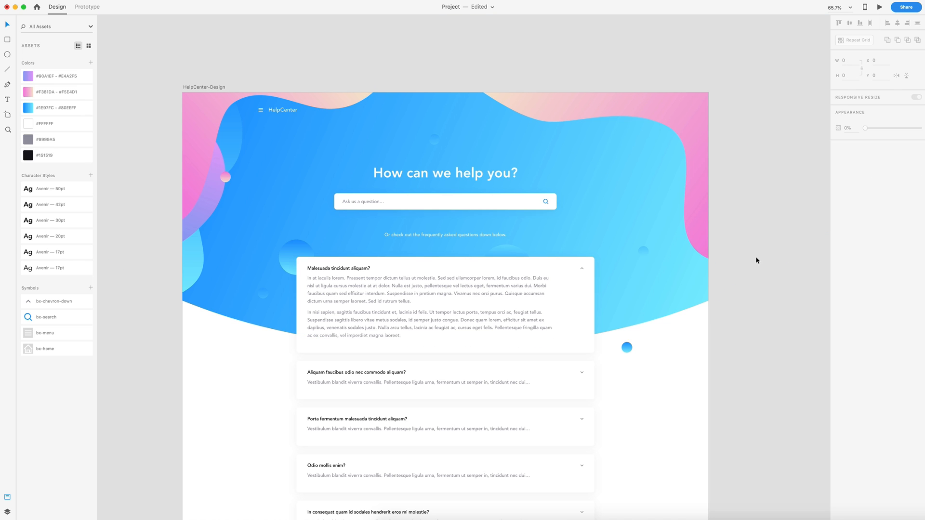
- Rotate the purple blob to about 94°, move it top-right, re-aim its gradient, and duplicate the blue blob
double_click(653, 172)
left_click_drag(674, 78, 695, 194)
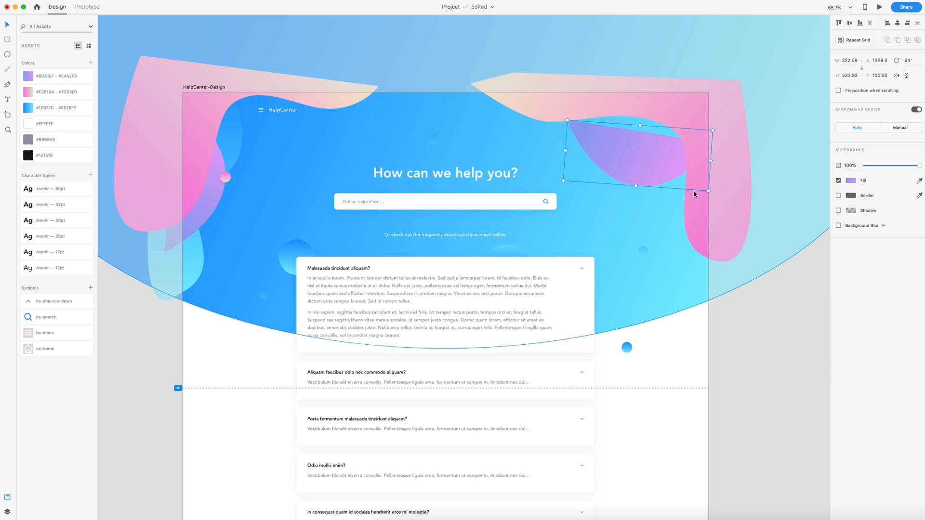
left_click_drag(634, 157, 647, 125)
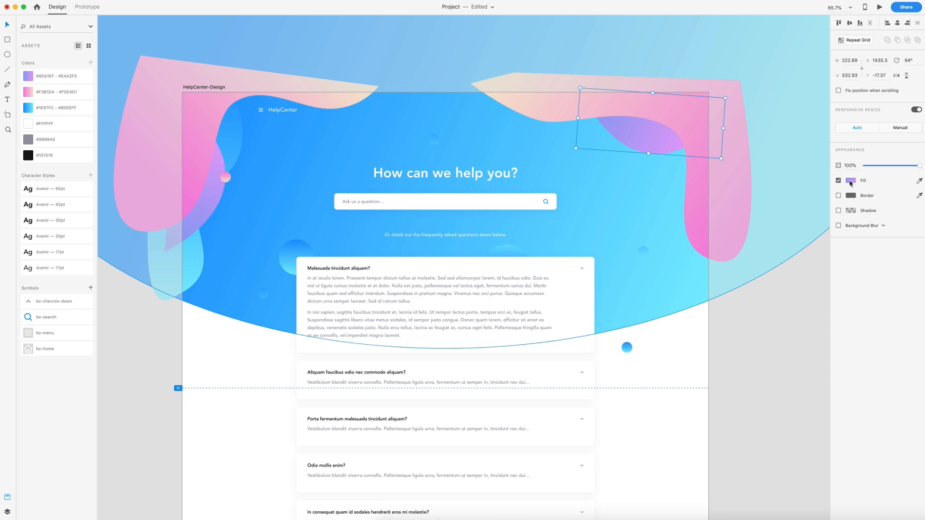
left_click(851, 181)
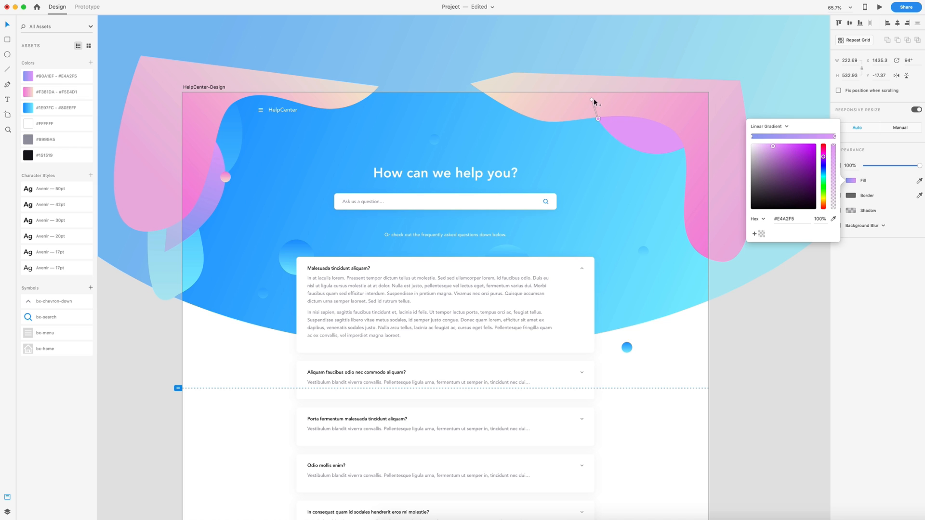
left_click_drag(592, 99, 685, 148)
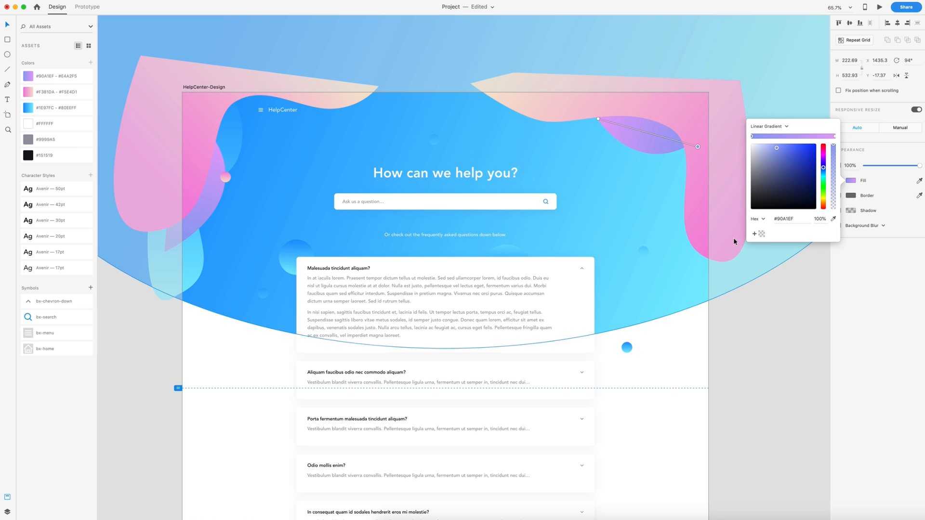
left_click(760, 305)
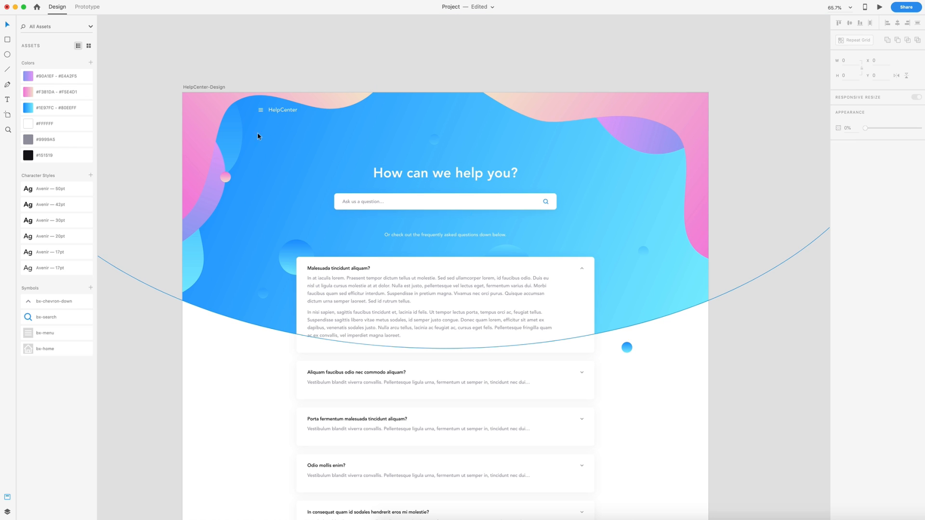
left_click_drag(234, 138, 681, 189)
- Flip the duplicated blue blob horizontally and reshape its points to hug the header's bottom-right edge
left_click(898, 77)
double_click(672, 192)
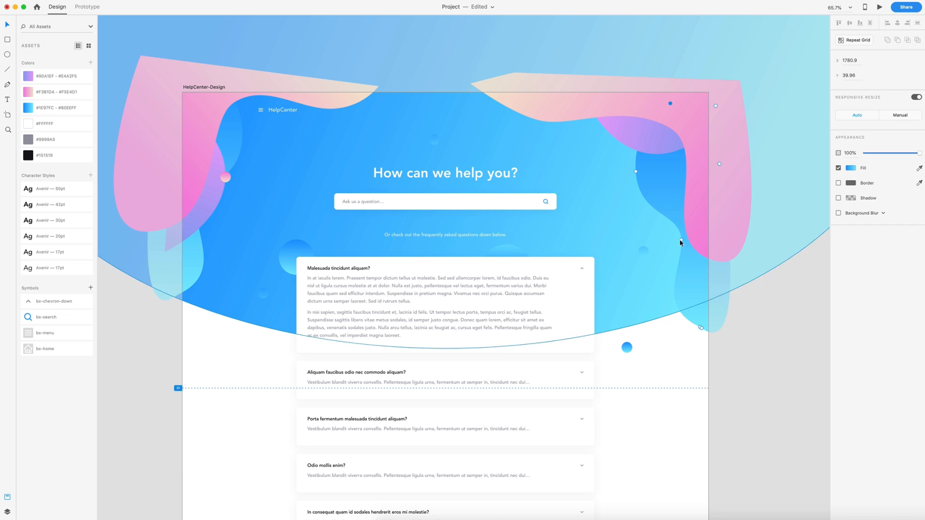
left_click_drag(681, 240, 630, 151)
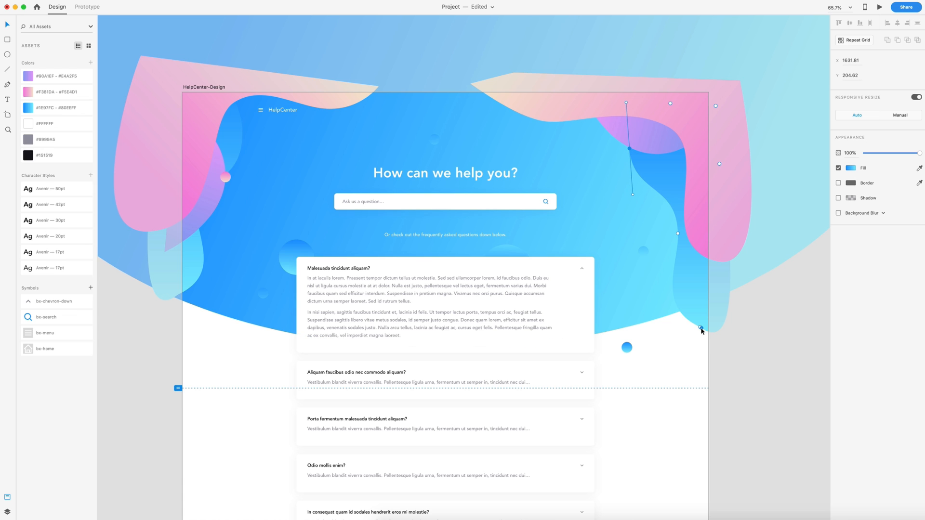
mouse_move(701, 328)
left_mouse_down()
mouse_move(726, 347)
mouse_move(701, 343)
left_mouse_up()
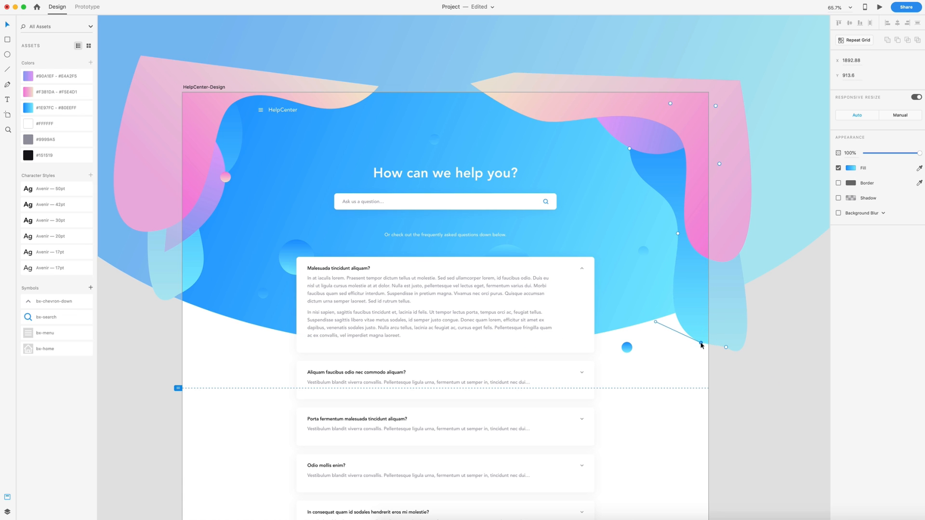
left_click_drag(656, 322, 646, 345)
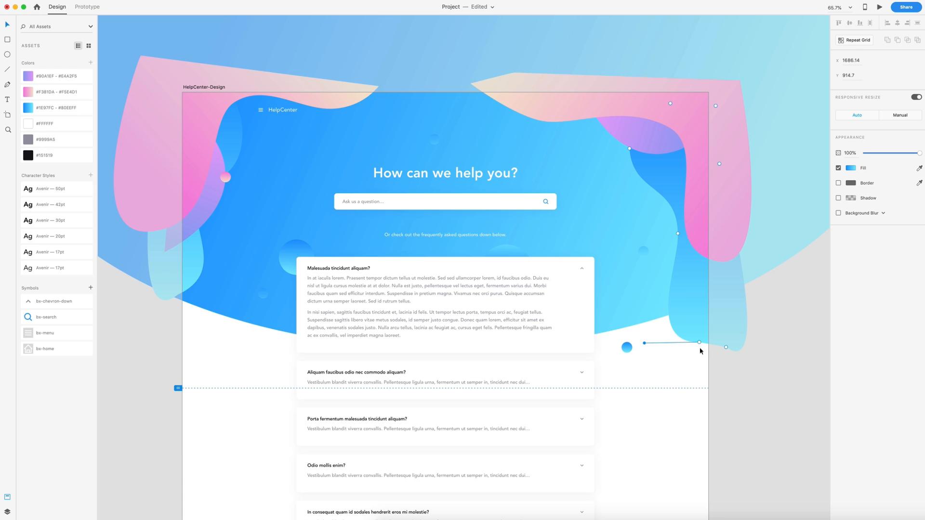
mouse_move(727, 348)
left_mouse_down()
mouse_move(726, 317)
mouse_move(700, 343)
mouse_move(709, 343)
left_mouse_up()
left_click(745, 342)
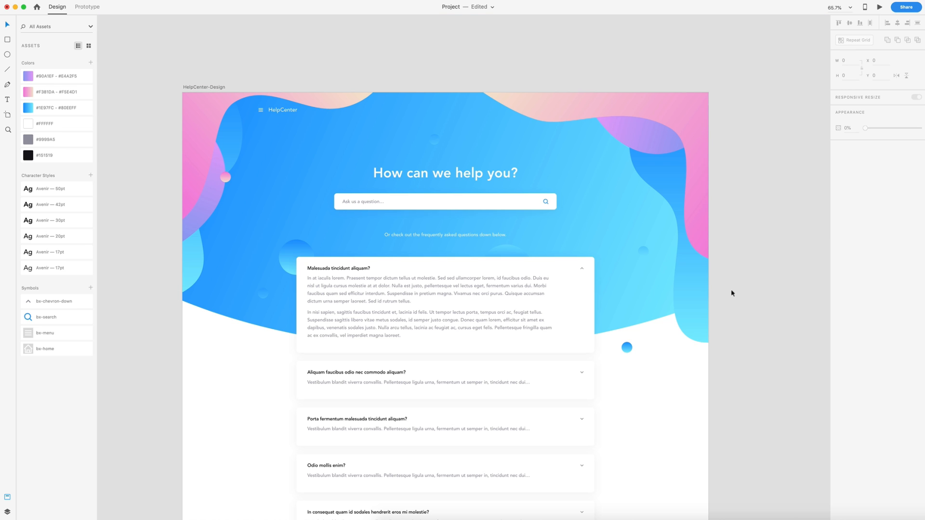
- Copy and shrink the blue circle toward the top right, duplicate it, and copy a pink circle rightward
left_click_drag(300, 246, 606, 178, "alt")
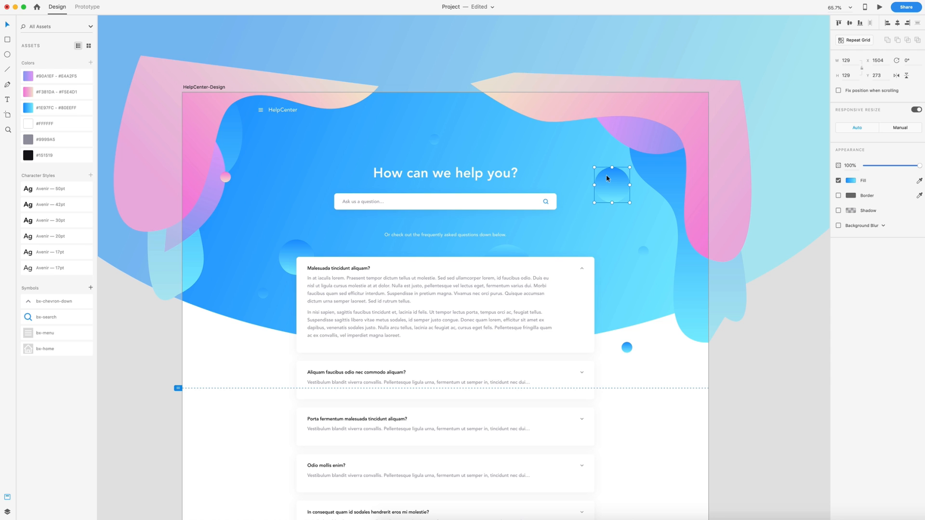
mouse_move(629, 166)
left_mouse_down()
mouse_move(622, 173)
mouse_move(634, 153)
left_mouse_up()
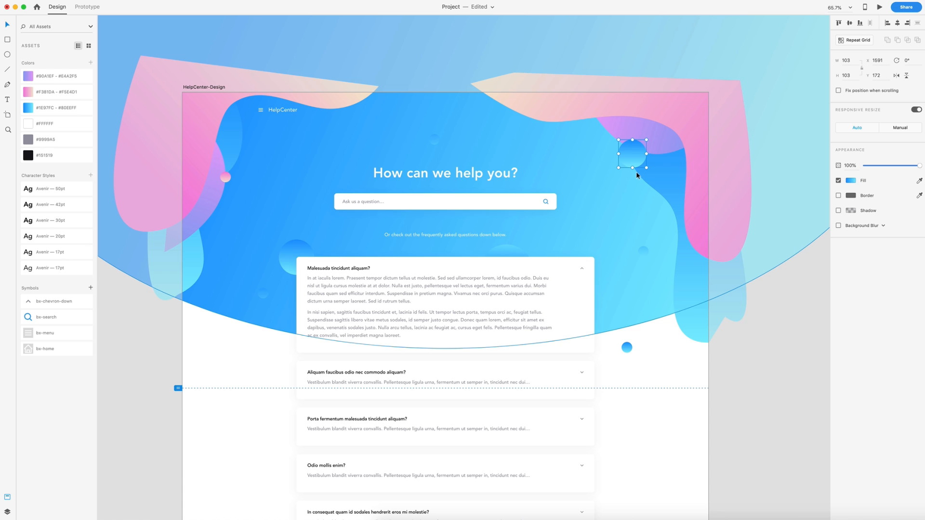
left_click_drag(636, 155, 607, 125)
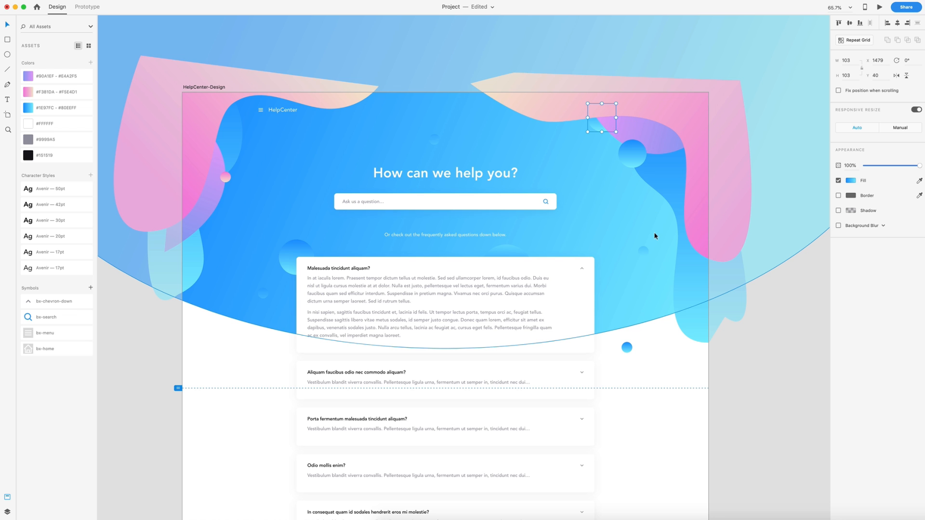
left_click_drag(224, 177, 669, 211)
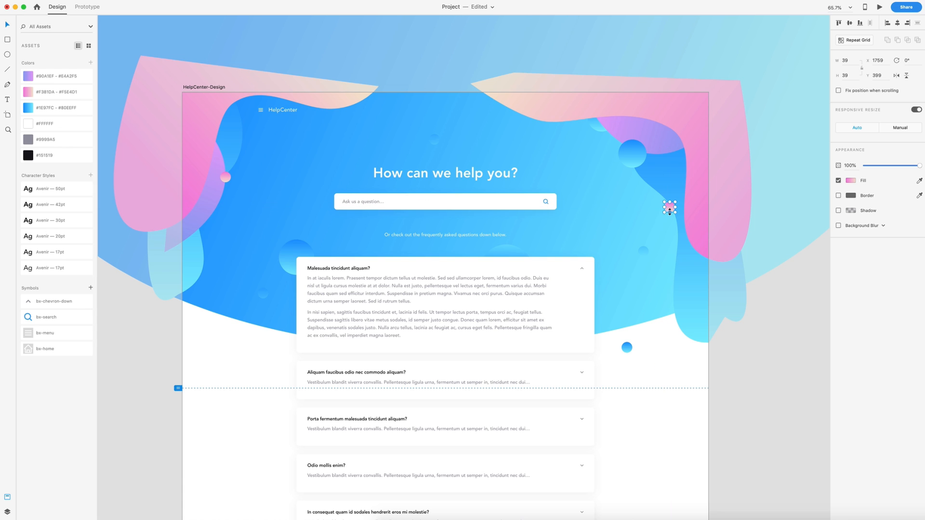
left_click(745, 328)
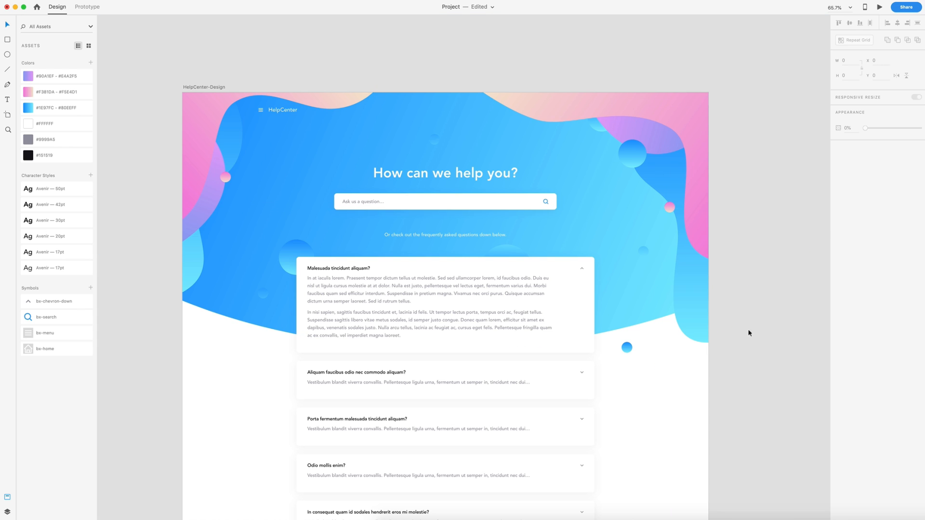
- Draw a closed curvy shape with the Pen tool along the header's top edge
double_click(593, 96)
left_click(297, 71)
left_click_drag(352, 113, 390, 115)
left_click(451, 103)
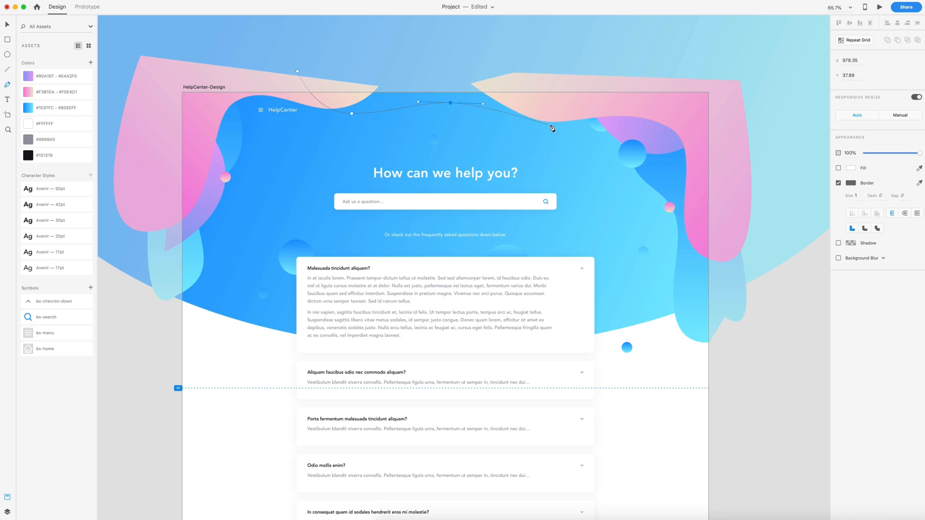
left_click_drag(571, 118, 631, 100)
left_click(633, 48)
left_click(298, 72)
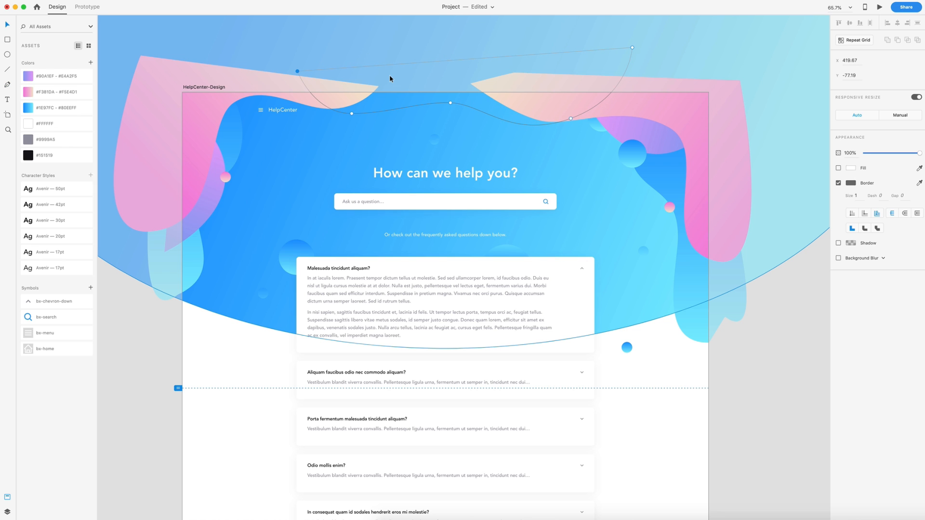
- Place it just above the blue background and give it a borderless #1E97FC–#80EEFF gradient fill
key("super+shift+[")
key("super+]")
left_click(29, 108)
left_click(839, 168)
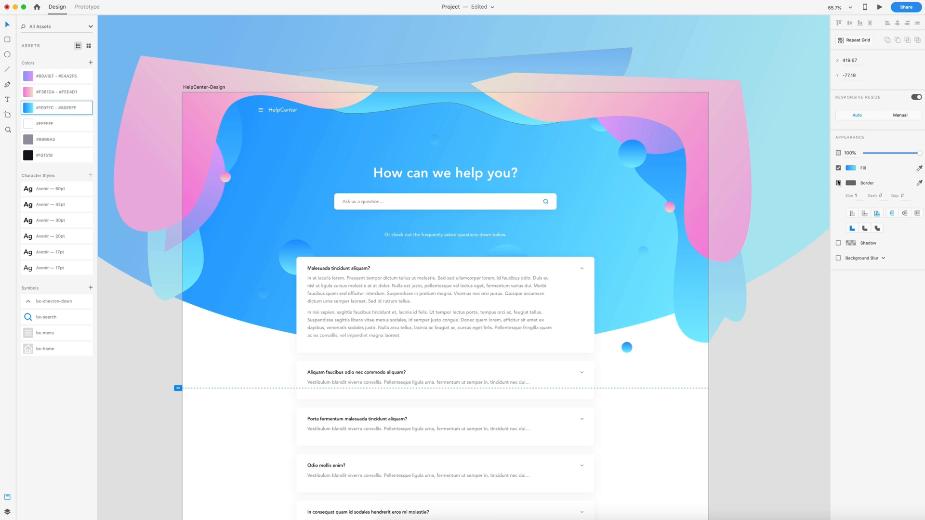
left_click(839, 183)
left_click(851, 168)
left_click_drag(465, 125, 531, 129)
left_click_drag(463, 48, 359, 71)
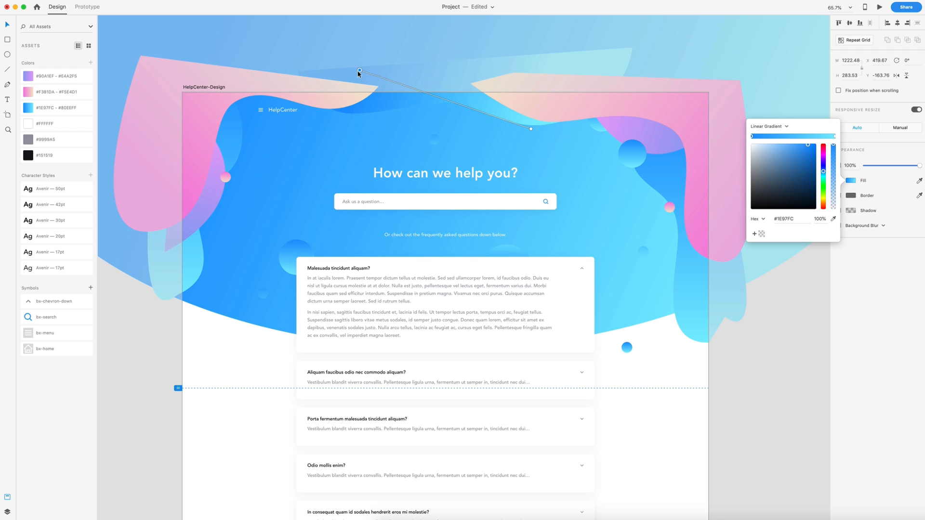
left_click(803, 345)
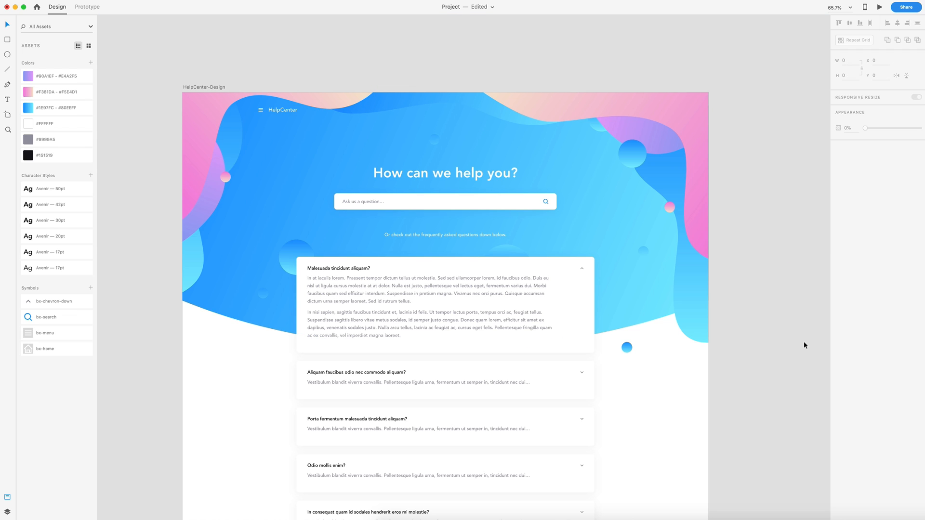
- Copy a small pink circle to the header's top centre, then reshape and undo the pink blob's points
left_click_drag(227, 179, 498, 118)
double_click(530, 115)
left_click(471, 84)
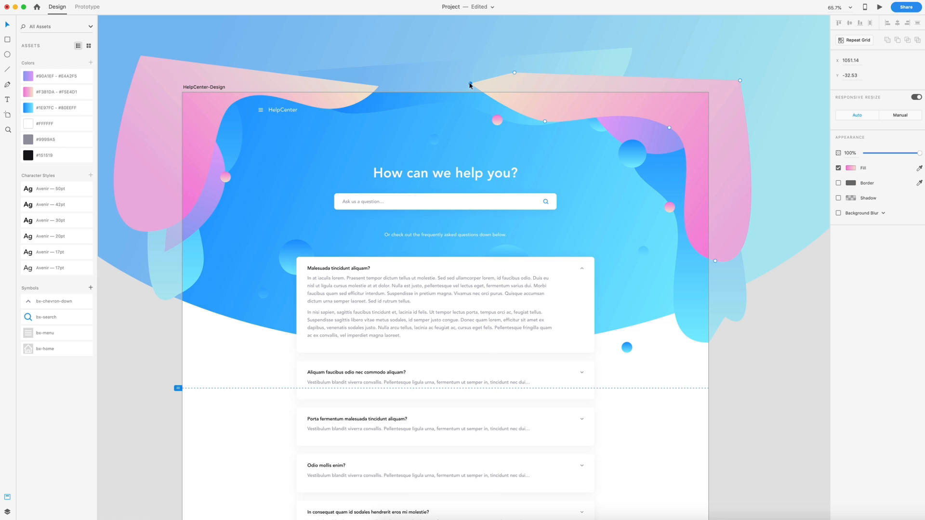
left_click_drag(471, 84, 490, 73)
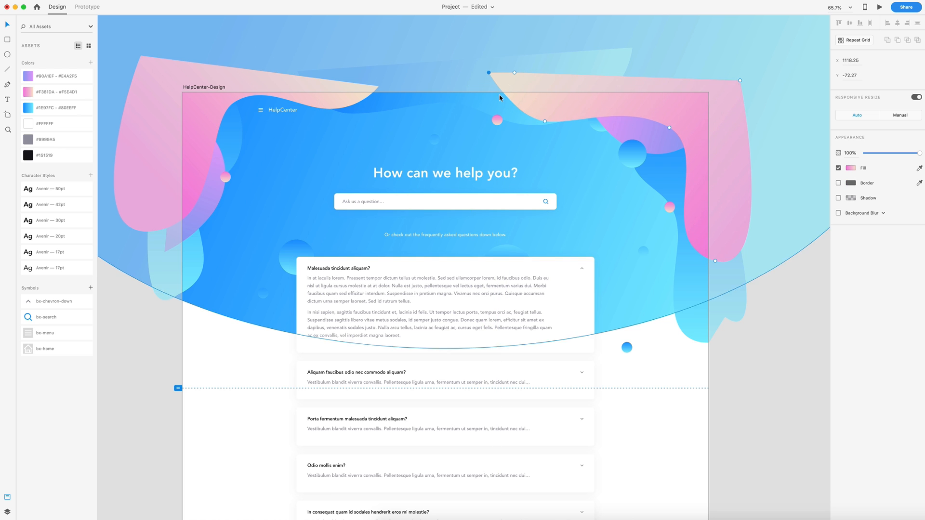
left_click(544, 122)
left_click_drag(516, 120, 547, 117)
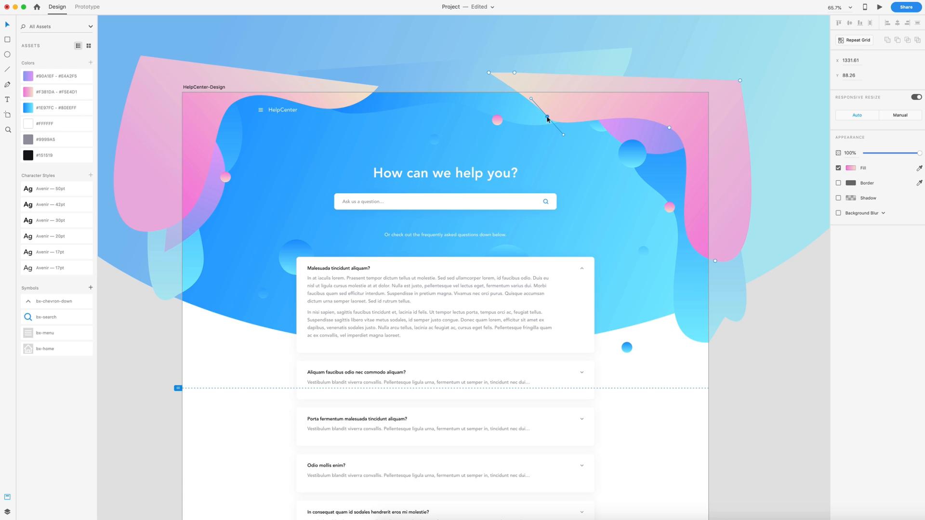
left_click(785, 347)
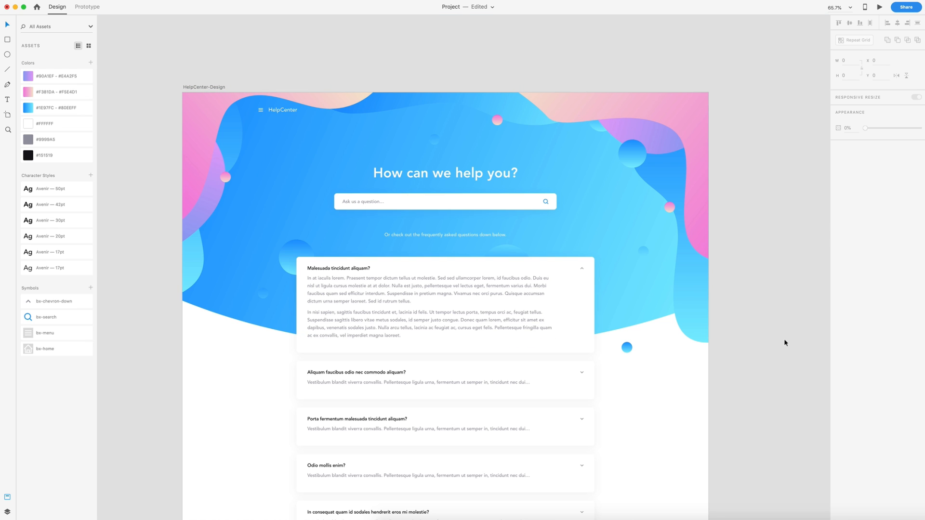
key("super+z")
left_click(786, 342)
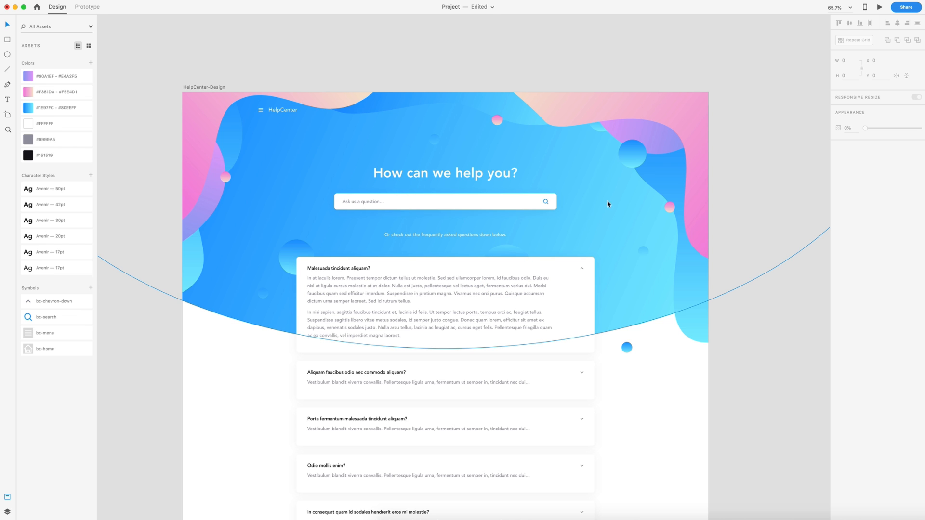
- Copy a small blue dot to the header's top edge, just right of the HelpCenter logo
left_click_drag(626, 346, 360, 114)
scroll(506, 159, "down", 1)
left_click_drag(511, 53, 637, 126)
left_click(609, 352)
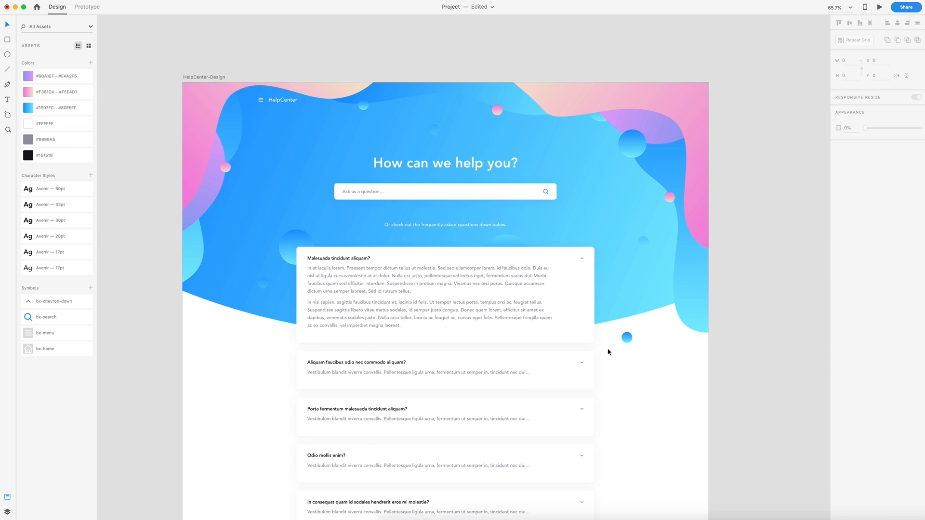
- Search the layers for 'home' and select the bx-home icon in HelpCenter-Design
left_click(7, 513)
left_click(43, 59)
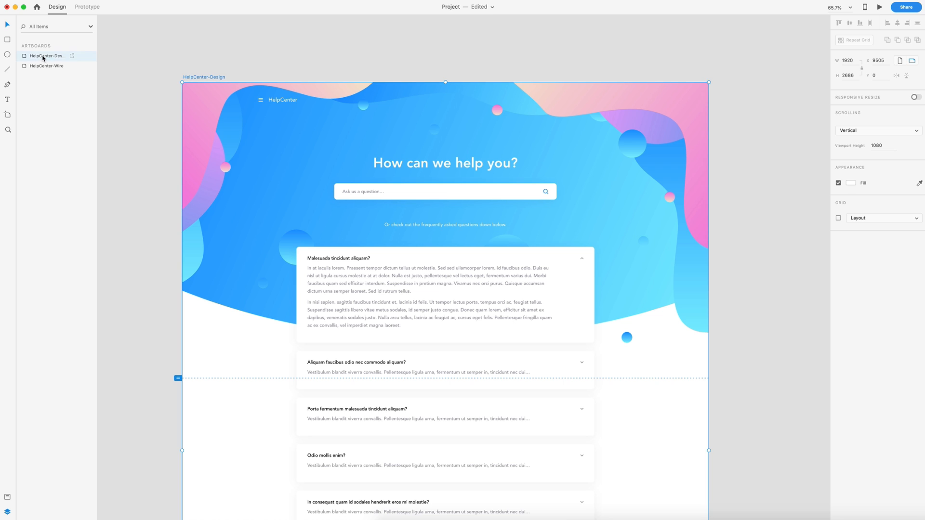
double_click(25, 57)
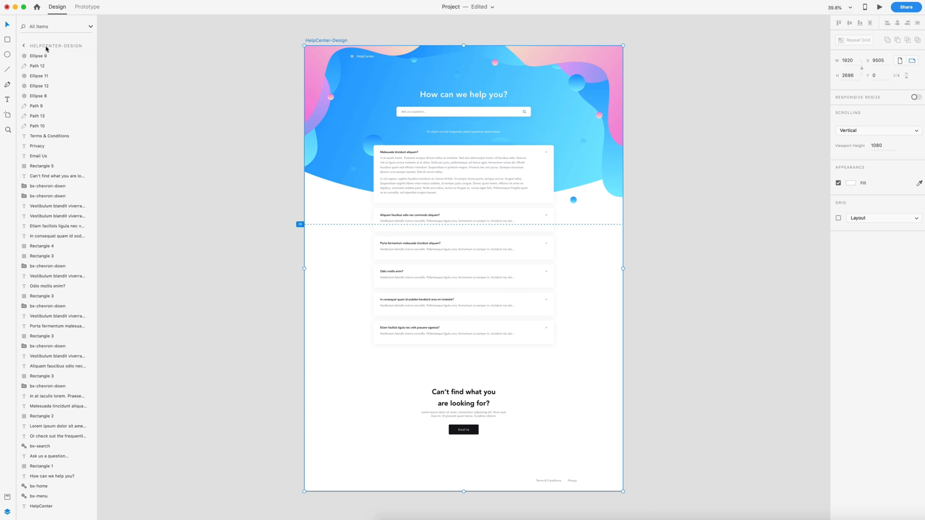
left_click(47, 30)
type("home")
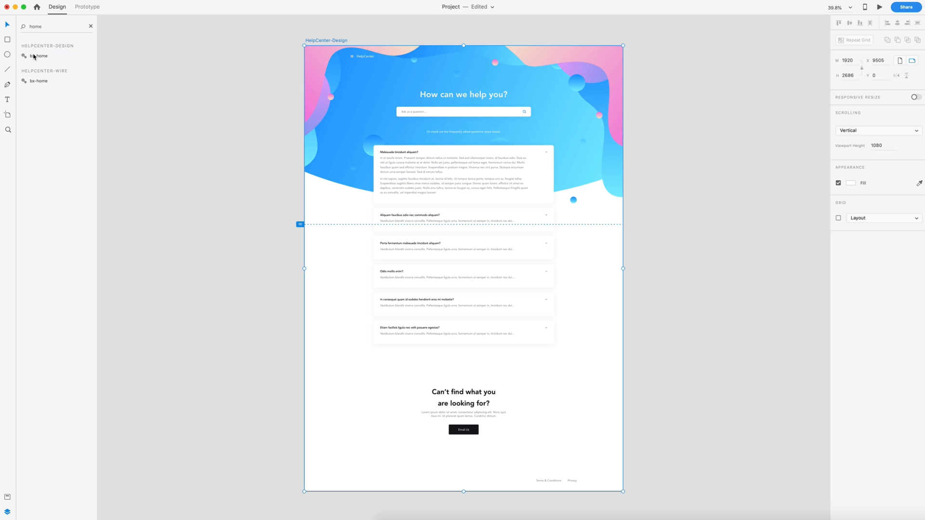
left_click(34, 57)
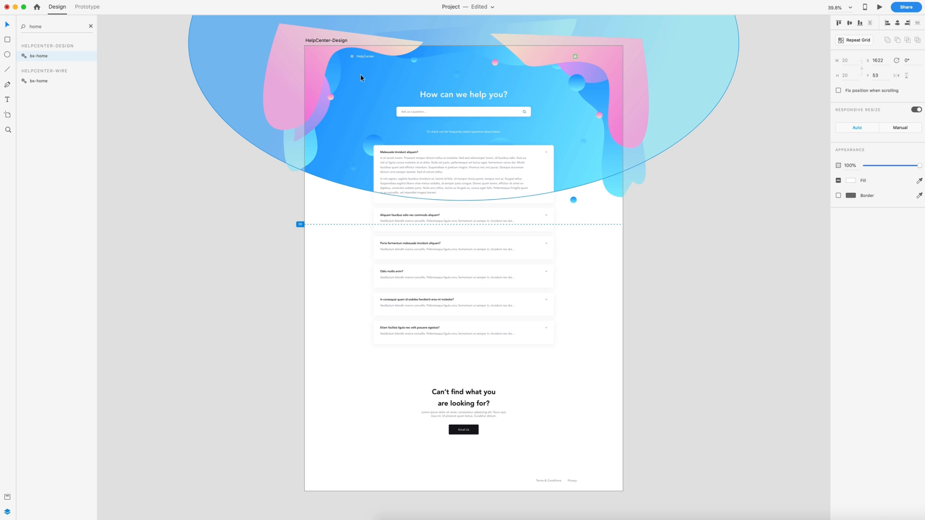
left_click(744, 168)
scroll(495, 44, "up", 5)
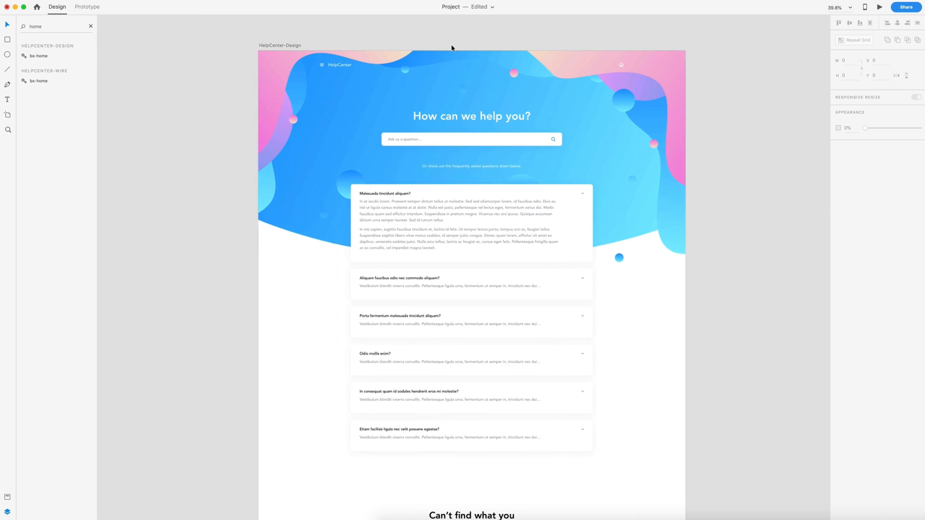
- Copy the small blue circle down beside the last FAQ card, enlarge it, and apply the purple-pink gradient
key("super+shift+y")
scroll(707, 176, "down", 2)
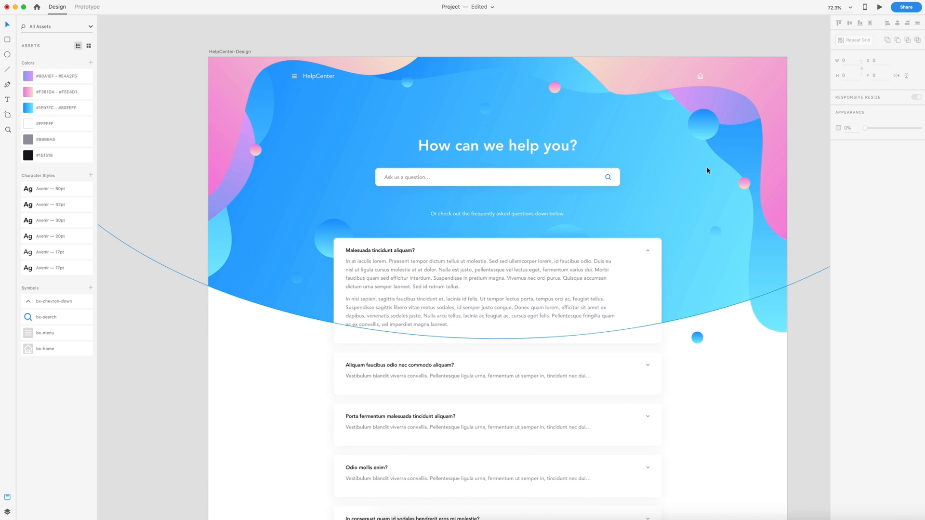
scroll(636, 152, "down", 1)
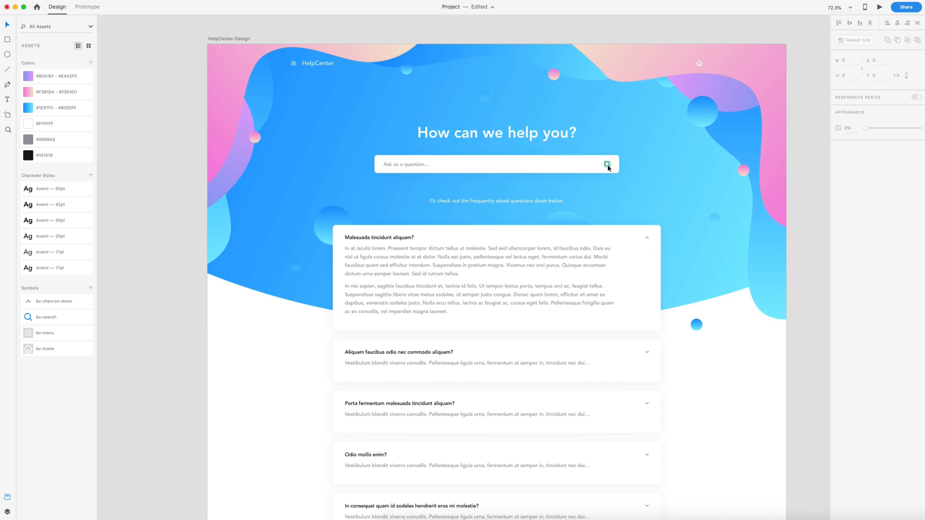
scroll(608, 167, "down", 2)
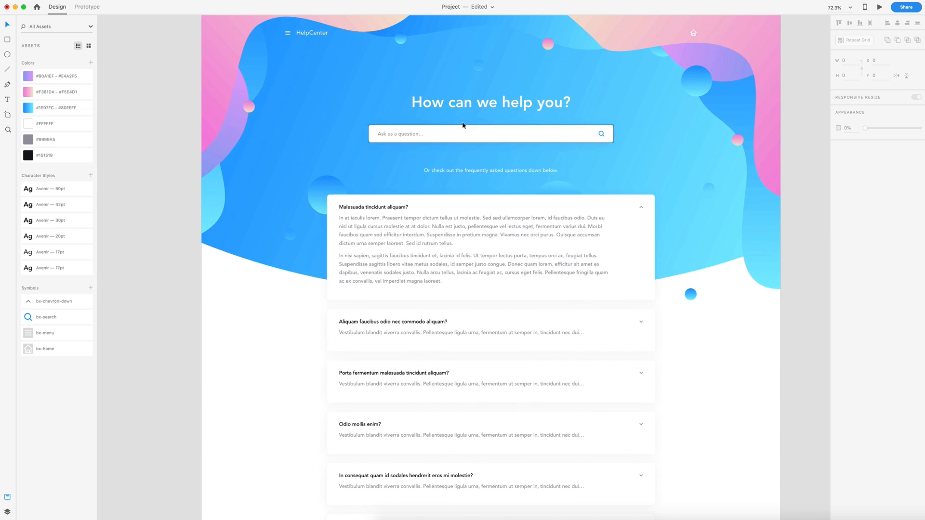
scroll(517, 109, "down", 10)
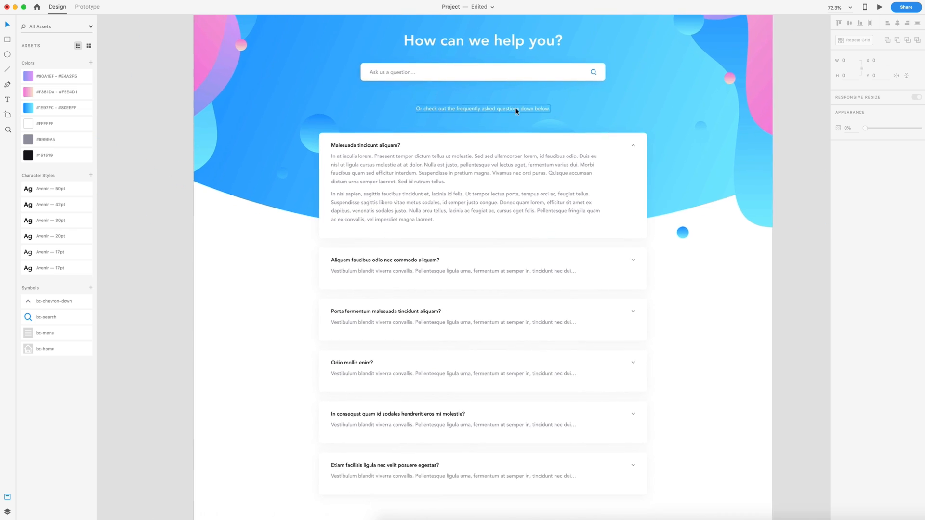
scroll(515, 111, "down", 1)
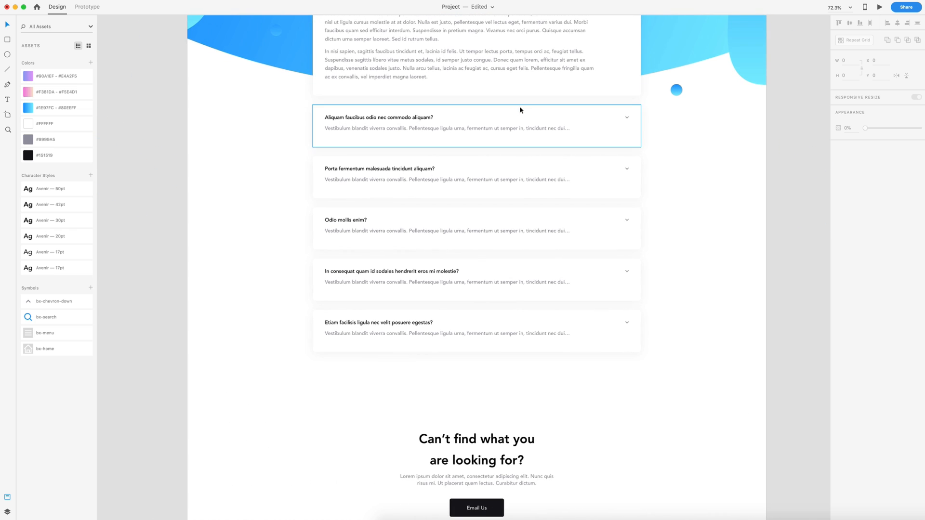
scroll(519, 108, "down", 3)
left_click_drag(631, 94, 617, 281)
left_click(48, 76)
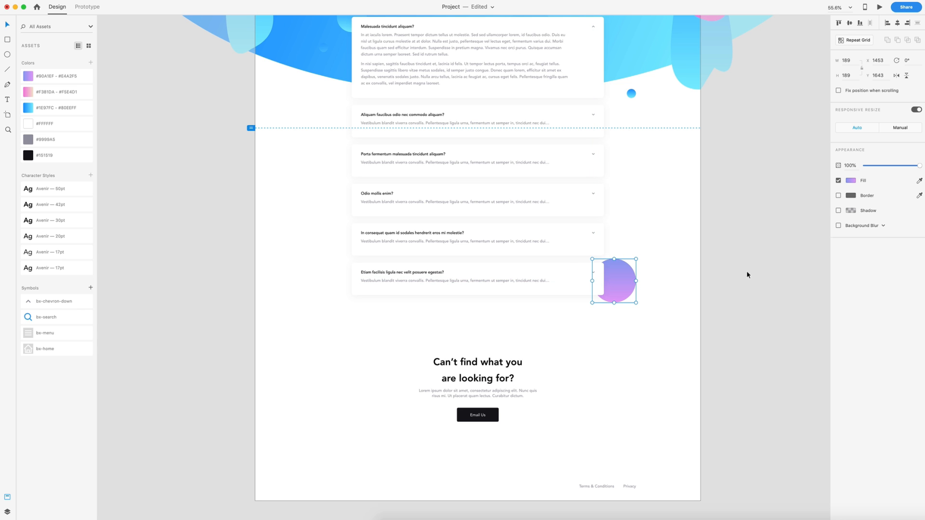
left_click(748, 274)
- Scroll down to the Email Us button and select it
left_click_drag(624, 314, 622, 287)
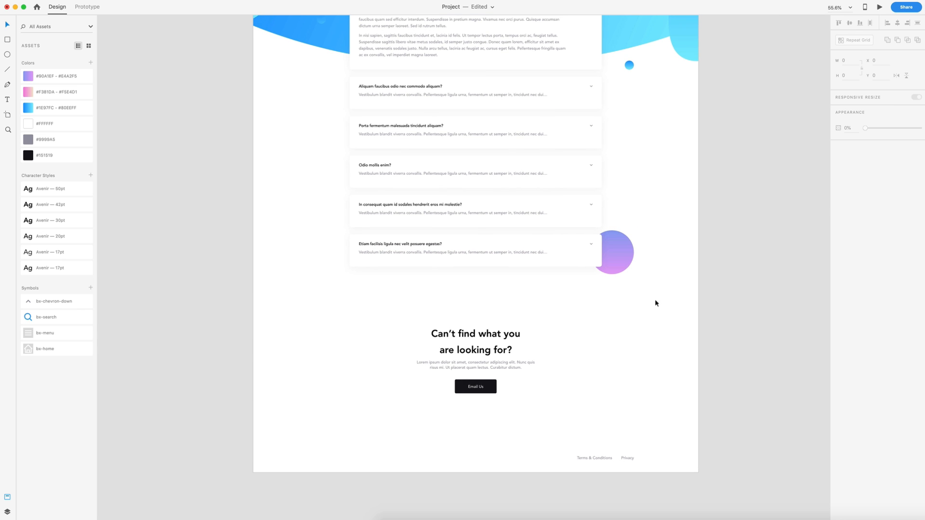
scroll(655, 302, "down", 3)
left_click(479, 330)
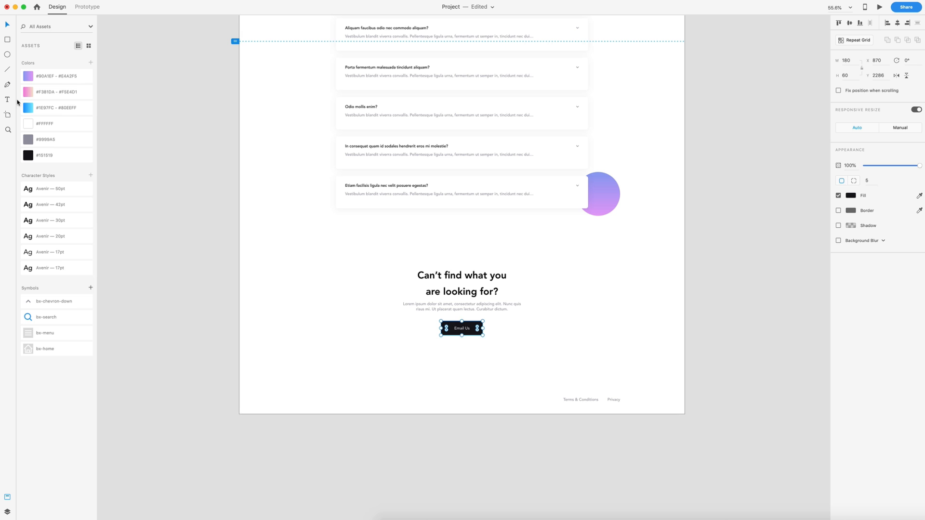
- Give the Email Us button the #1E97FC–#80EEFF gradient running horizontally from its left to right edge
left_click(29, 108)
scroll(429, 368, "up", 6)
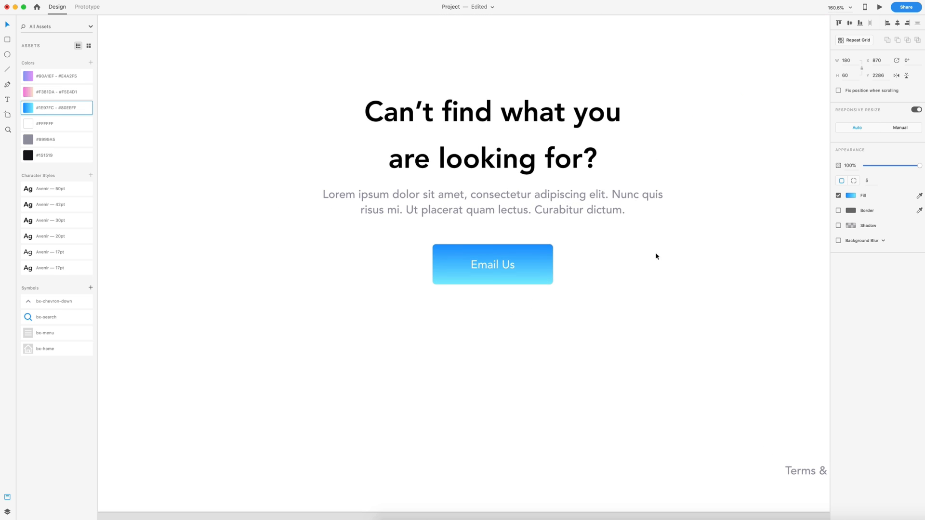
left_click(851, 196)
left_click_drag(493, 246, 430, 265)
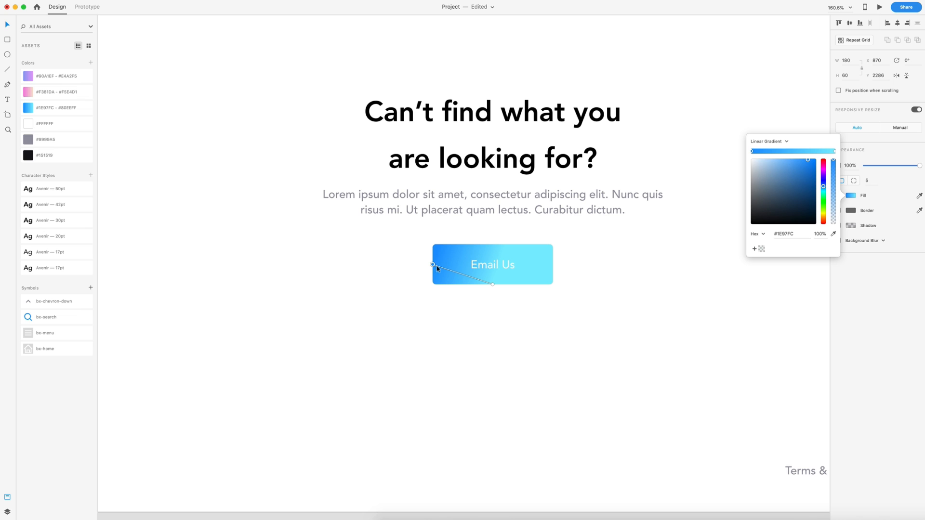
left_click_drag(492, 286, 620, 267)
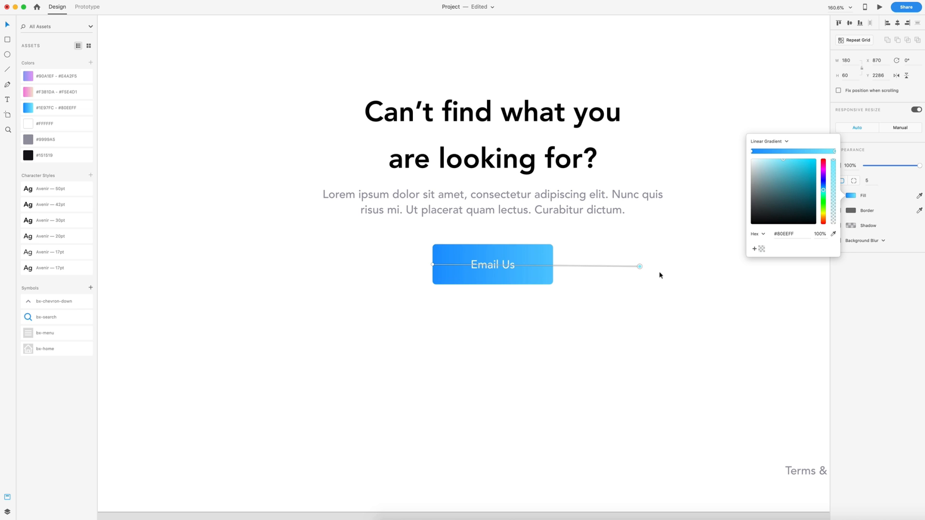
left_click_drag(638, 268, 667, 268)
left_click(586, 301)
scroll(585, 296, "down", 5)
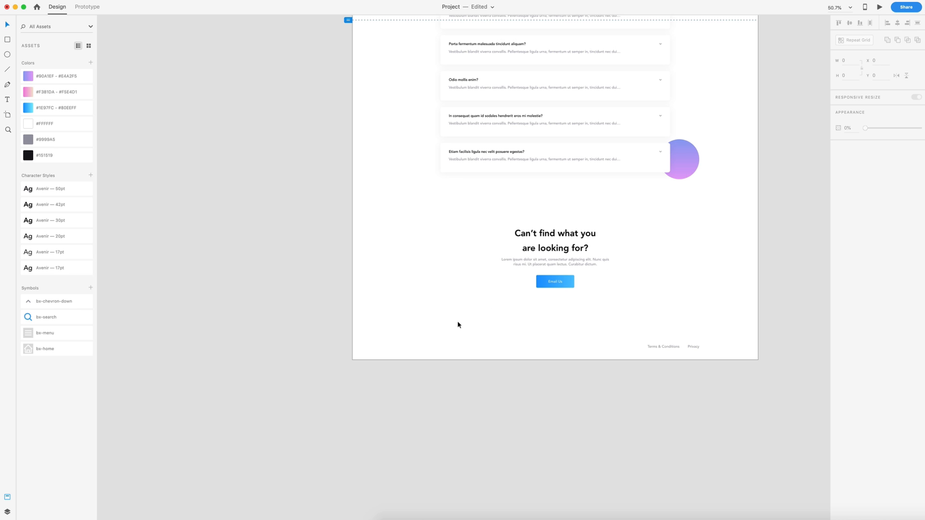
- Copy the blue header blob down to the artboard's bottom-left corner
scroll(457, 321, "down", 2)
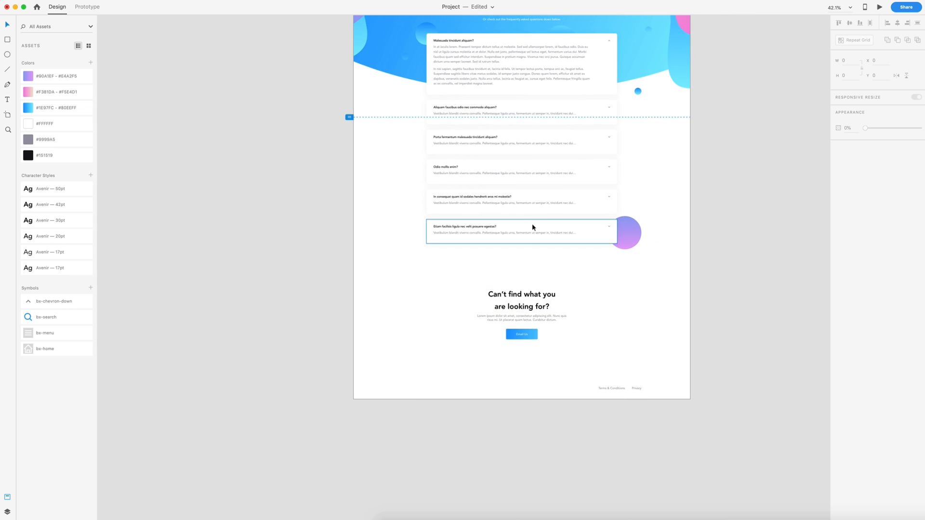
scroll(532, 226, "down", 3)
scroll(531, 229, "up", 1)
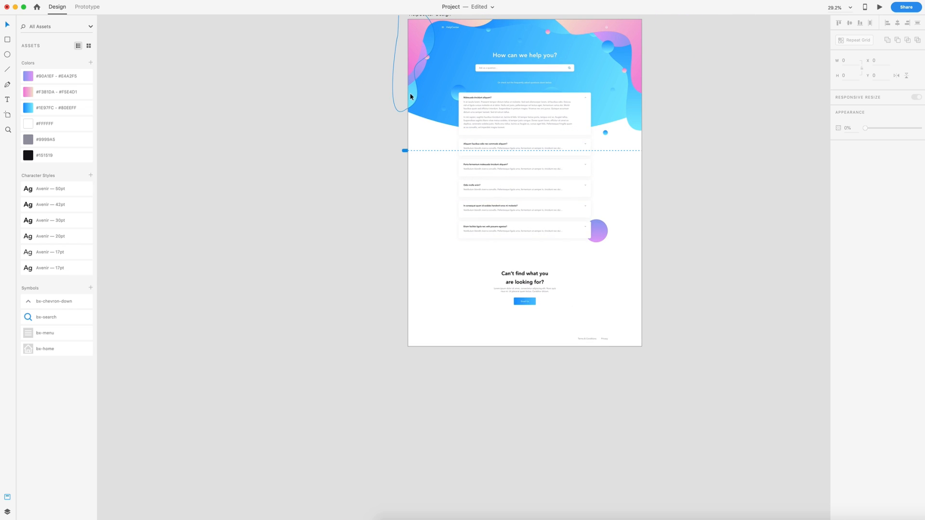
left_click_drag(411, 96, 551, 328)
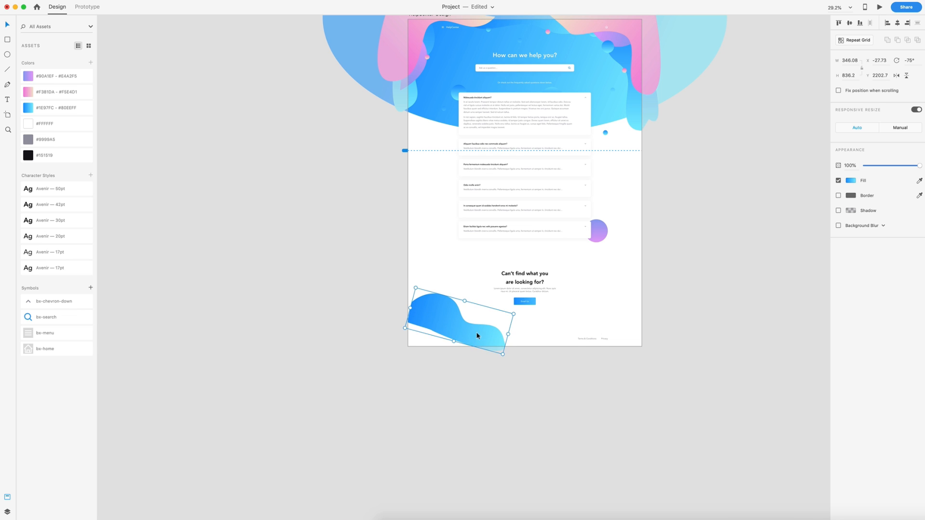
left_click_drag(477, 335, 498, 343)
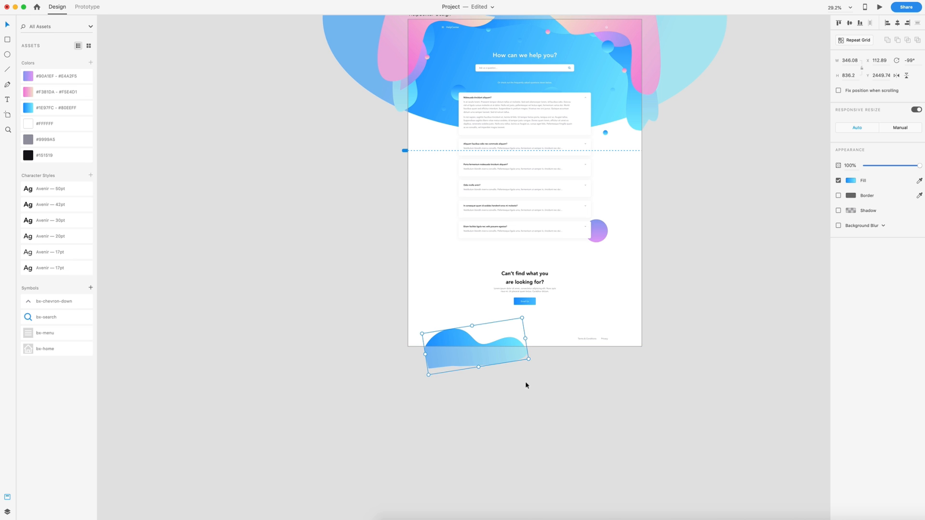
left_click(525, 381)
- Bring a pink blob into the bottom-left corner, rotated to about -98°
left_click_drag(411, 37, 382, 302)
left_click(347, 349)
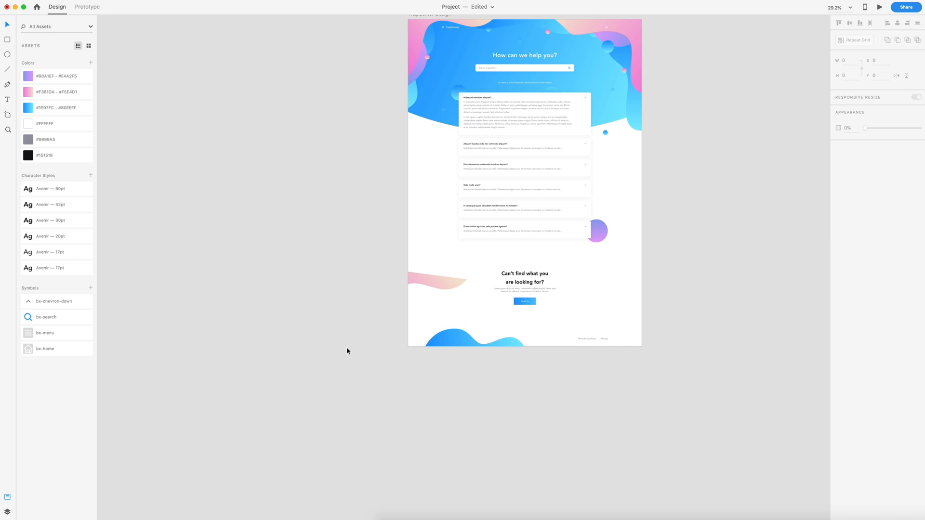
left_click(413, 286)
left_click_drag(347, 344, 432, 387)
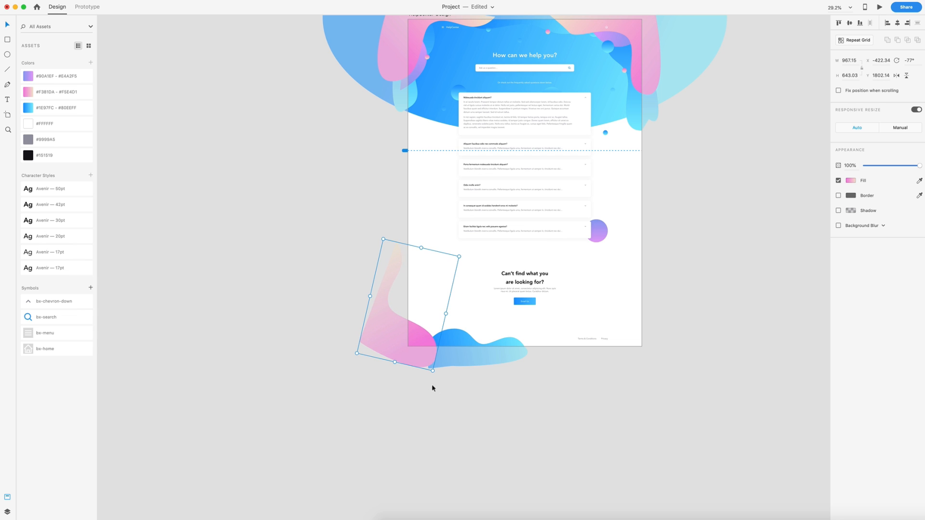
left_click_drag(416, 339, 434, 365)
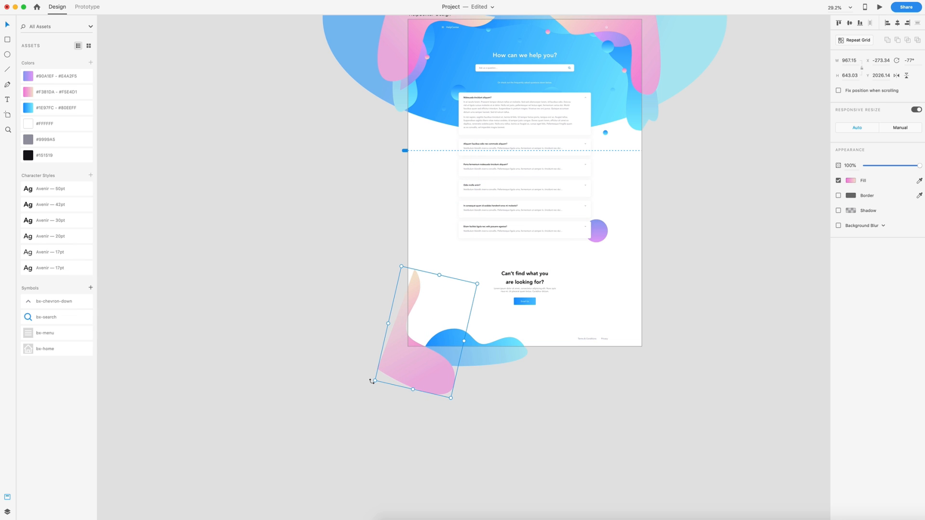
left_click_drag(372, 381, 429, 366)
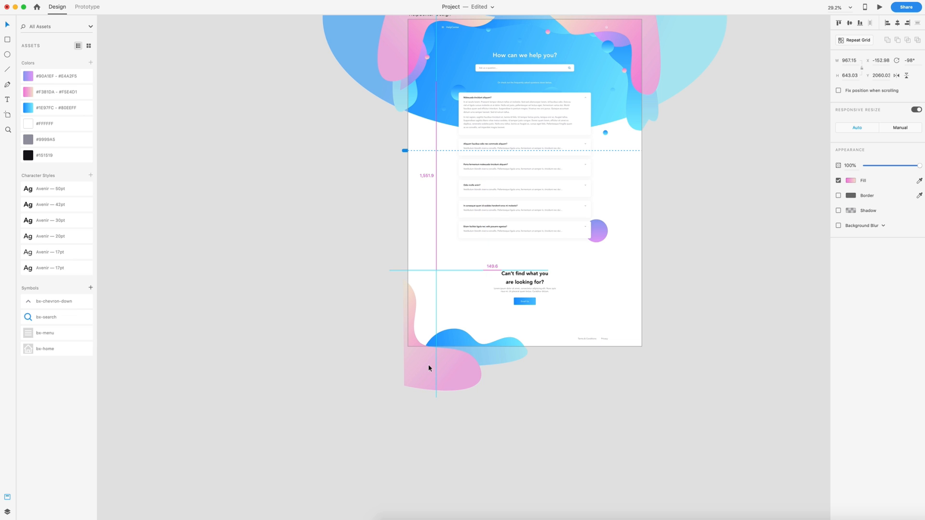
left_click(318, 269)
- Add a purple blob rotated about -66° on the bottom-left edge, with small blue and pink circles above
left_click_drag(421, 72, 446, 311)
left_click_drag(453, 264, 411, 264)
left_click_drag(438, 296, 432, 343)
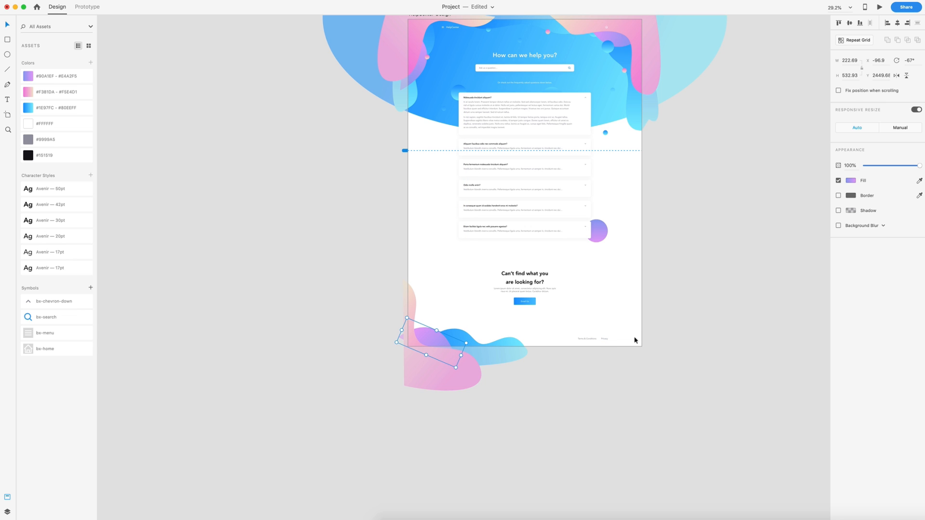
left_click_drag(453, 93, 435, 324)
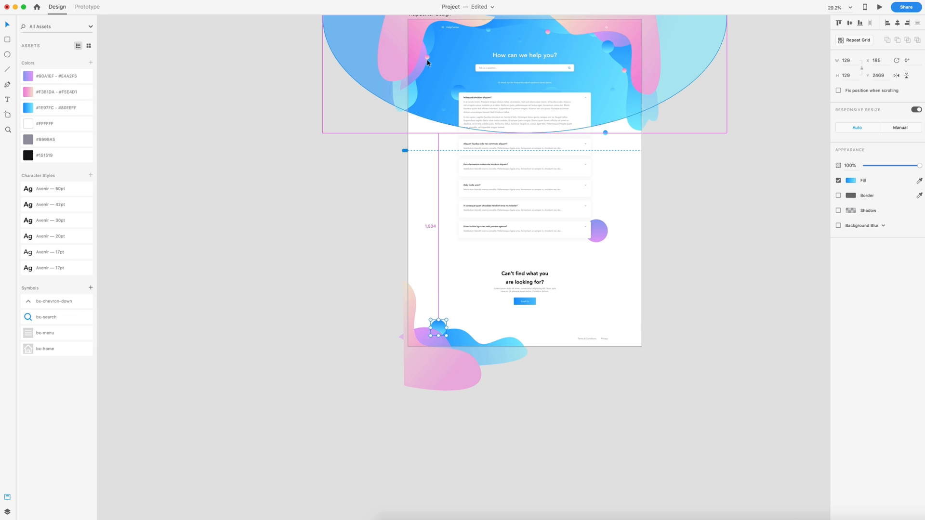
left_click_drag(428, 58, 420, 275)
key("Escape")
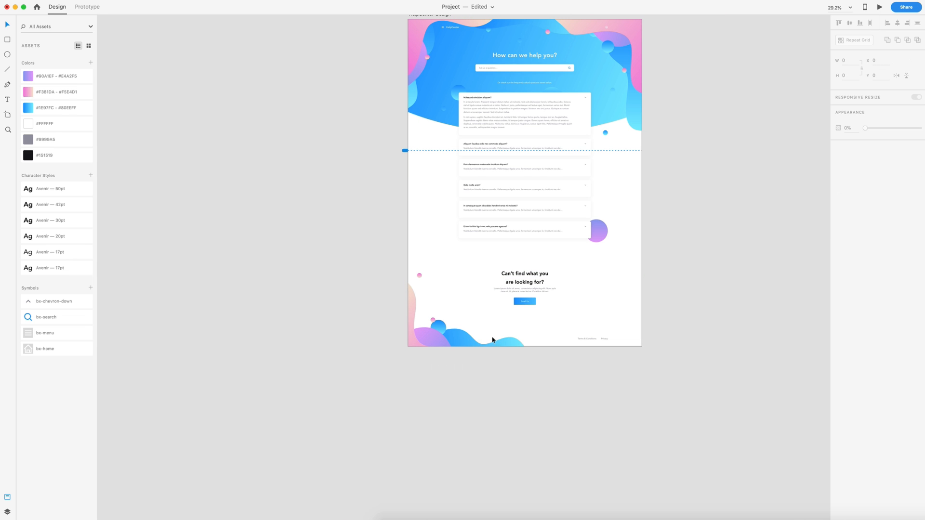
scroll(611, 437, "up", 3)
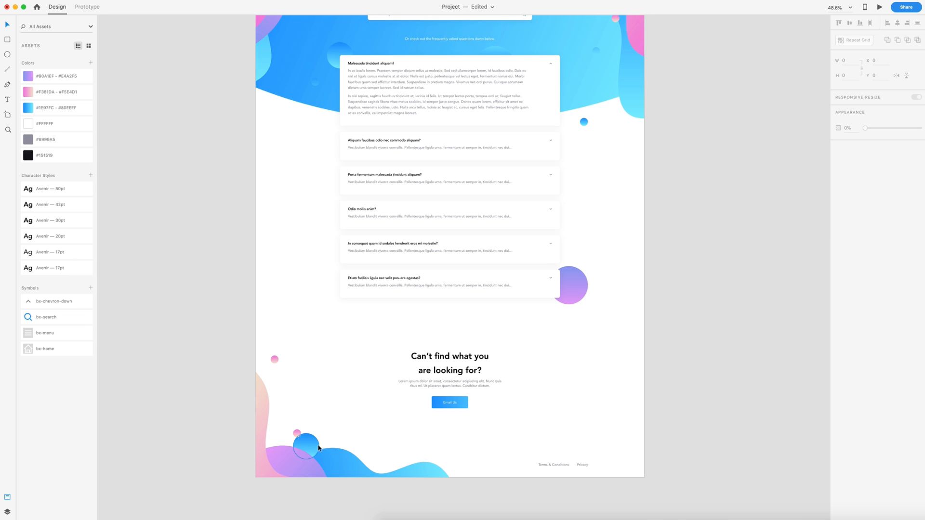
scroll(434, 396, "down", 1)
scroll(556, 372, "up", 3)
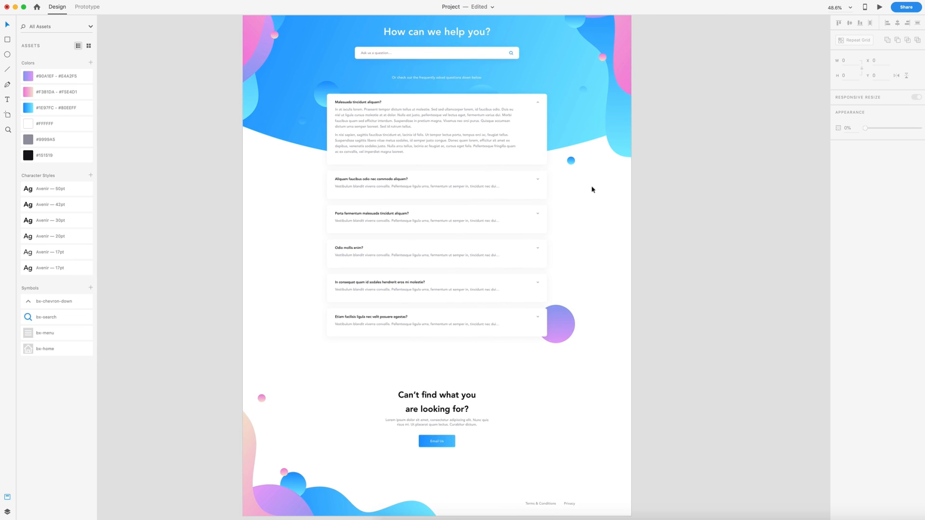
scroll(587, 203, "up", 3)
scroll(533, 203, "down", 3)
scroll(536, 202, "down", 1)
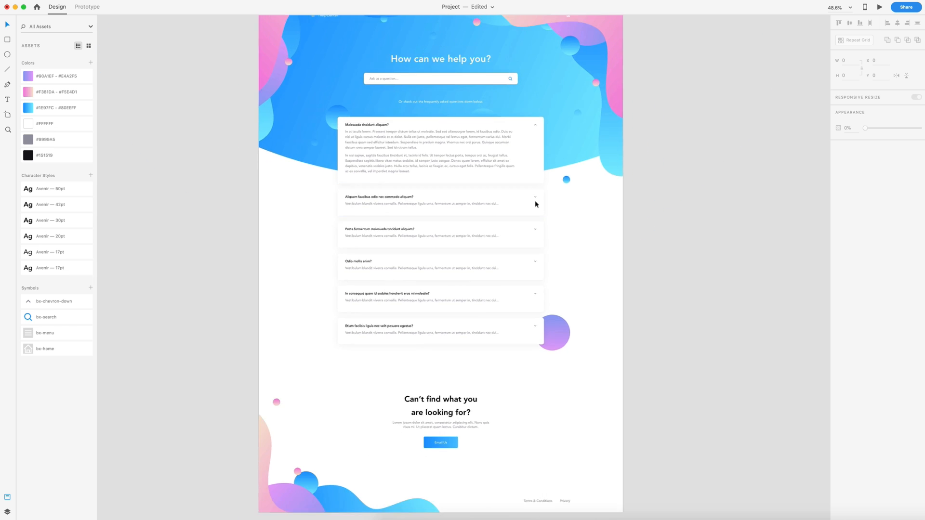
scroll(535, 201, "down", 3)
scroll(535, 201, "up", 2)
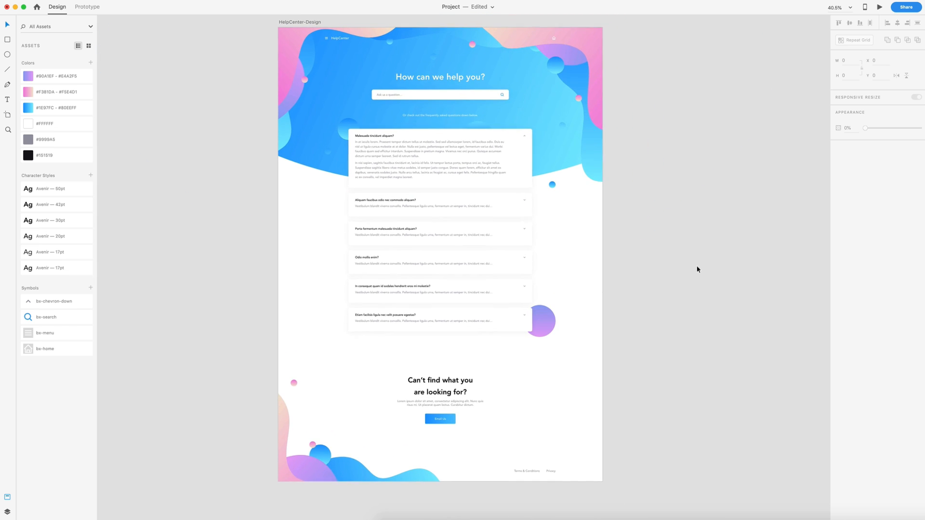
scroll(697, 266, "down", 1)
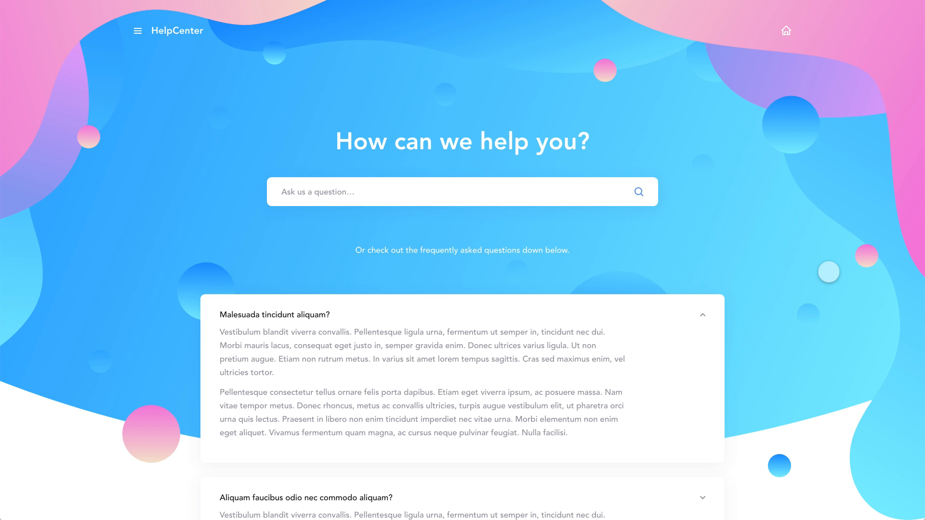
- Scroll the HelpCenter preview down past the FAQ cards and Email Us section to the blob footer, then back up
scroll(821, 277, "down", 4)
scroll(821, 276, "down", 10)
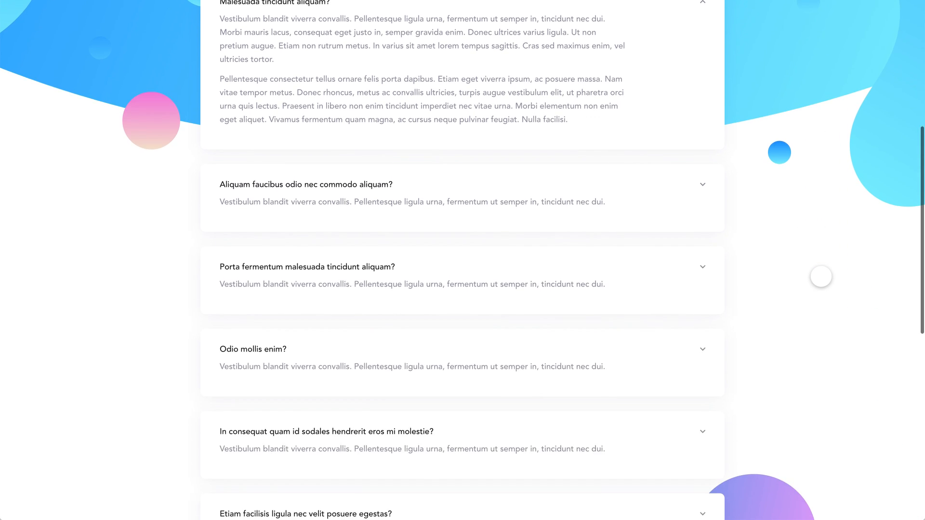
scroll(819, 278, "down", 3)
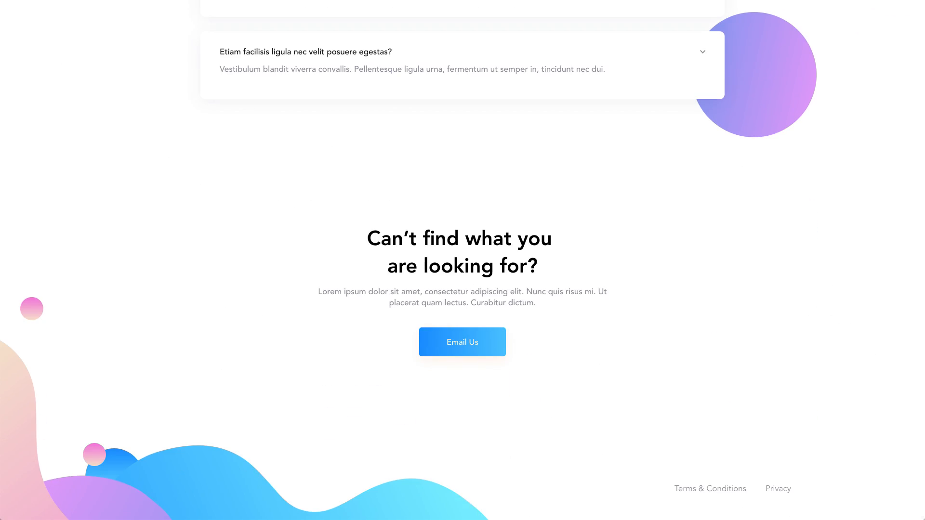
scroll(891, 263, "up", 16)
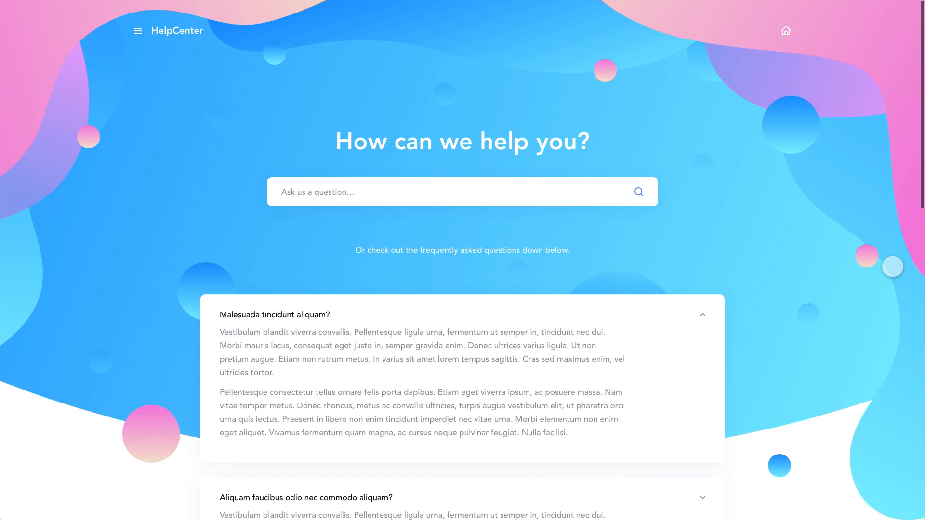